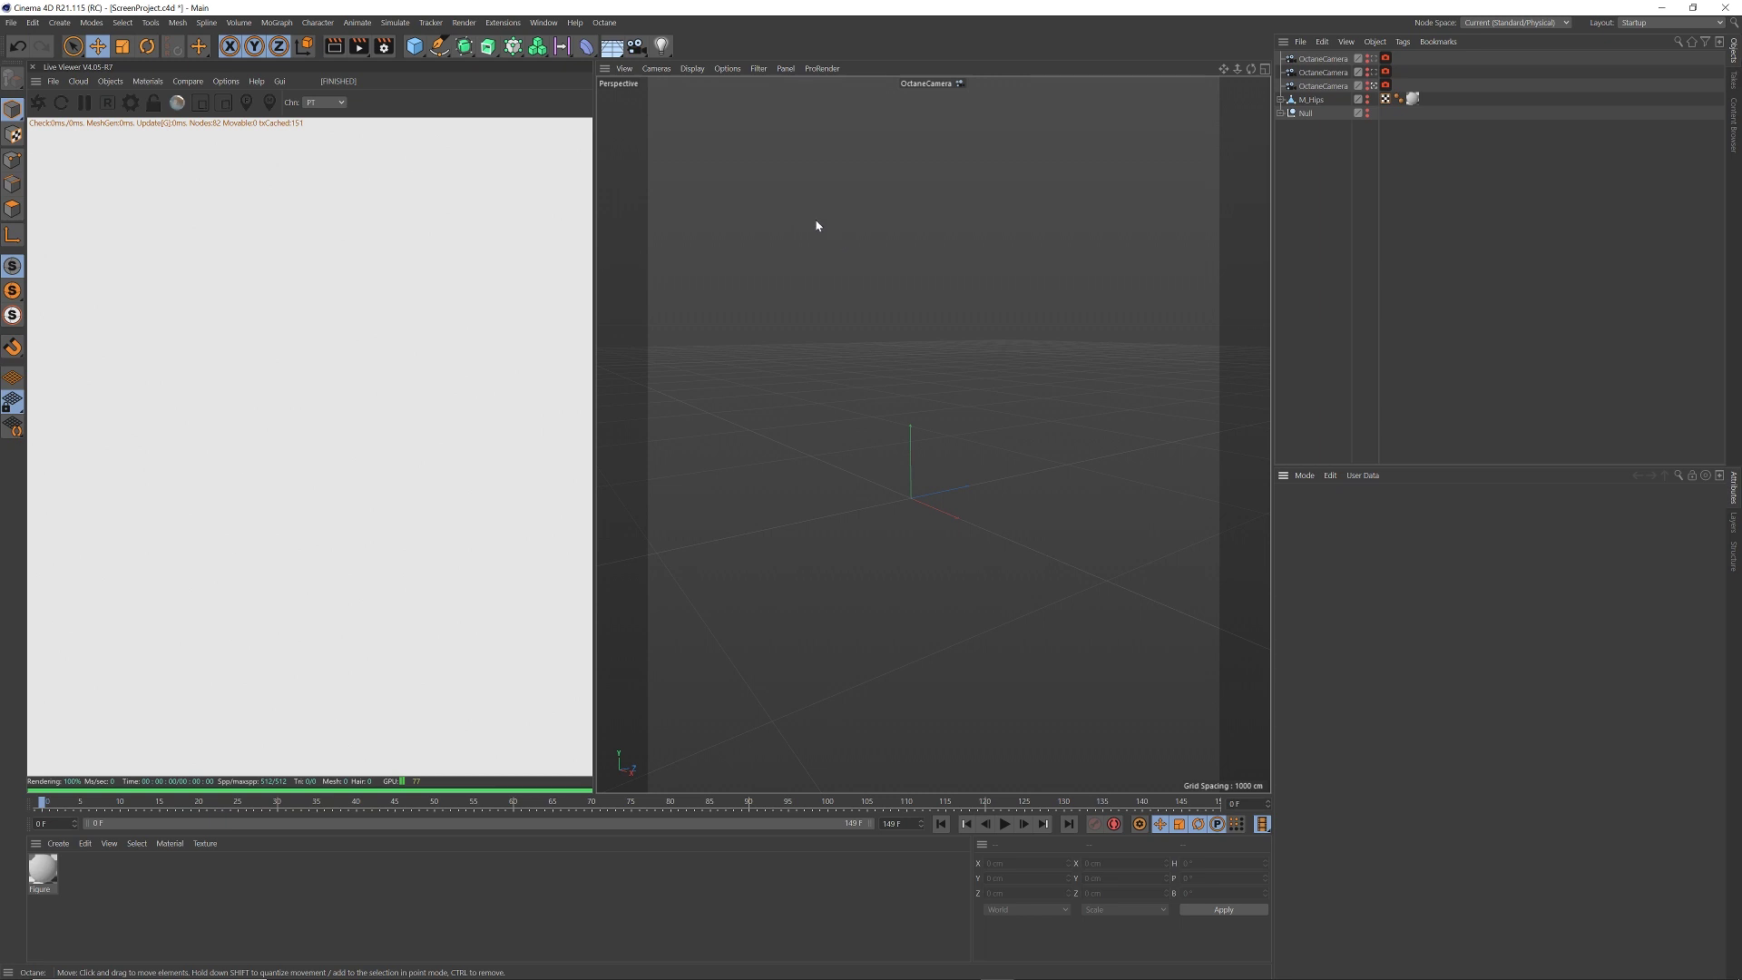
- Add a Plane sized 1920 × 1080 cm and set its orientation to -Z so it stands upright
{"action": "left_click_drag", "start_coordinate": [414, 45], "coordinate": [527, 88]}
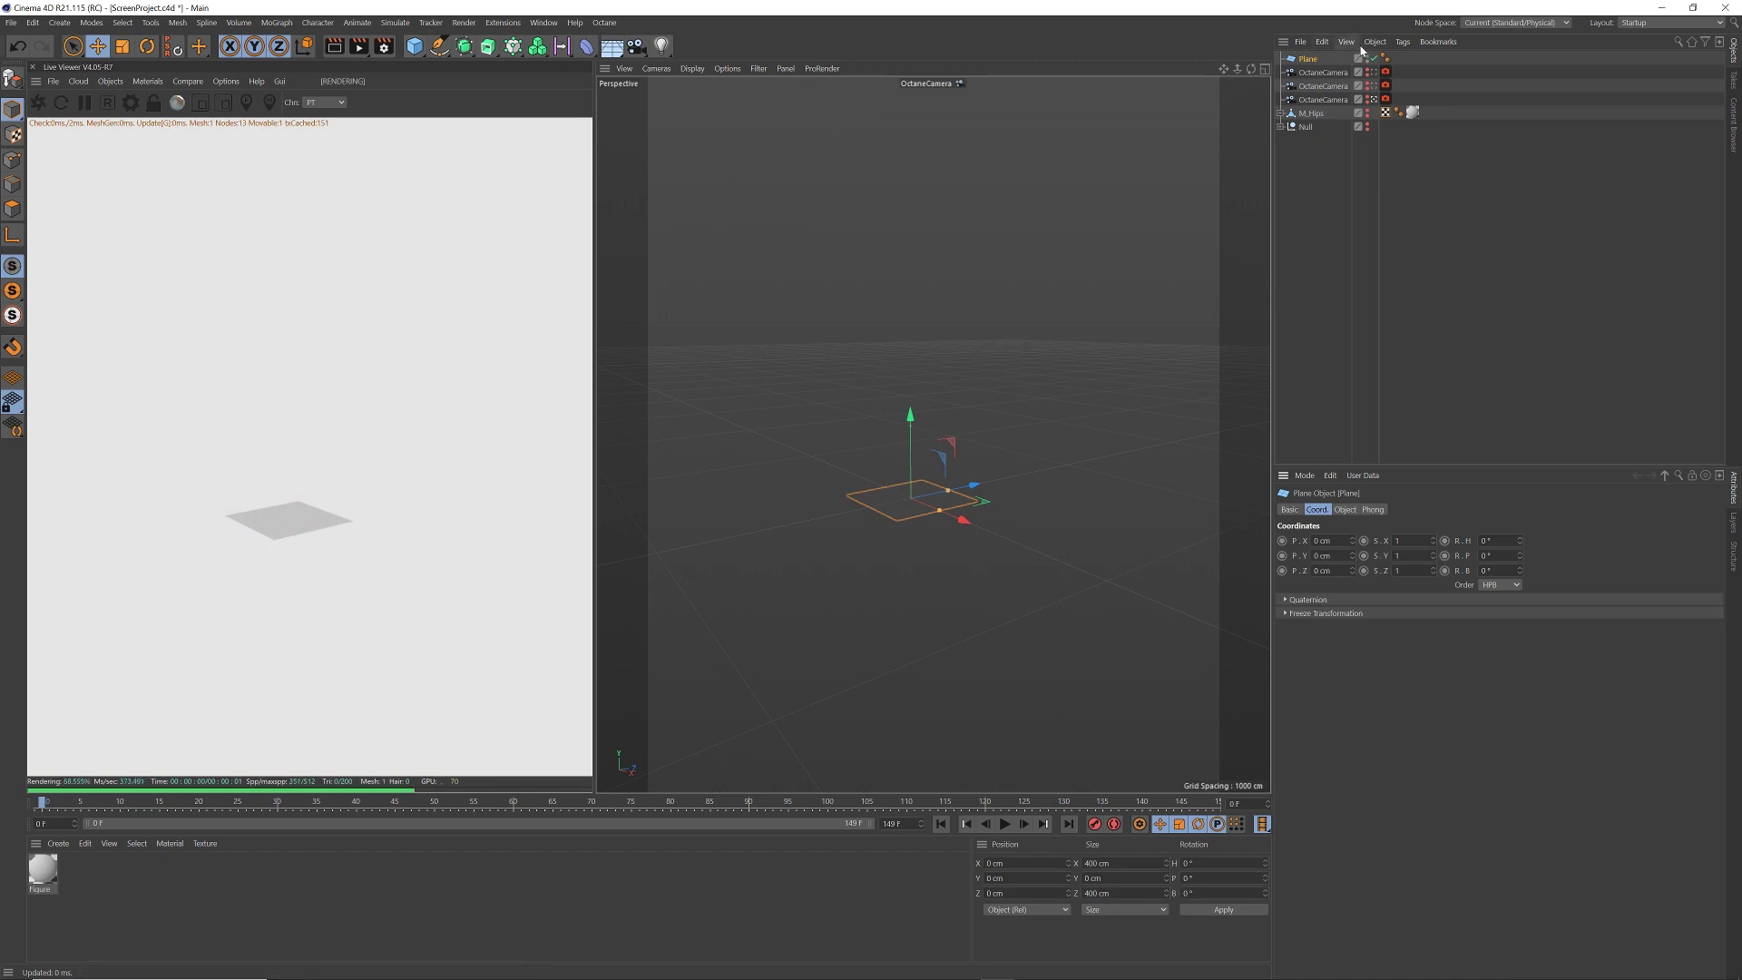
{"action": "left_click", "coordinate": [1346, 510]}
{"action": "left_click", "coordinate": [1371, 541]}
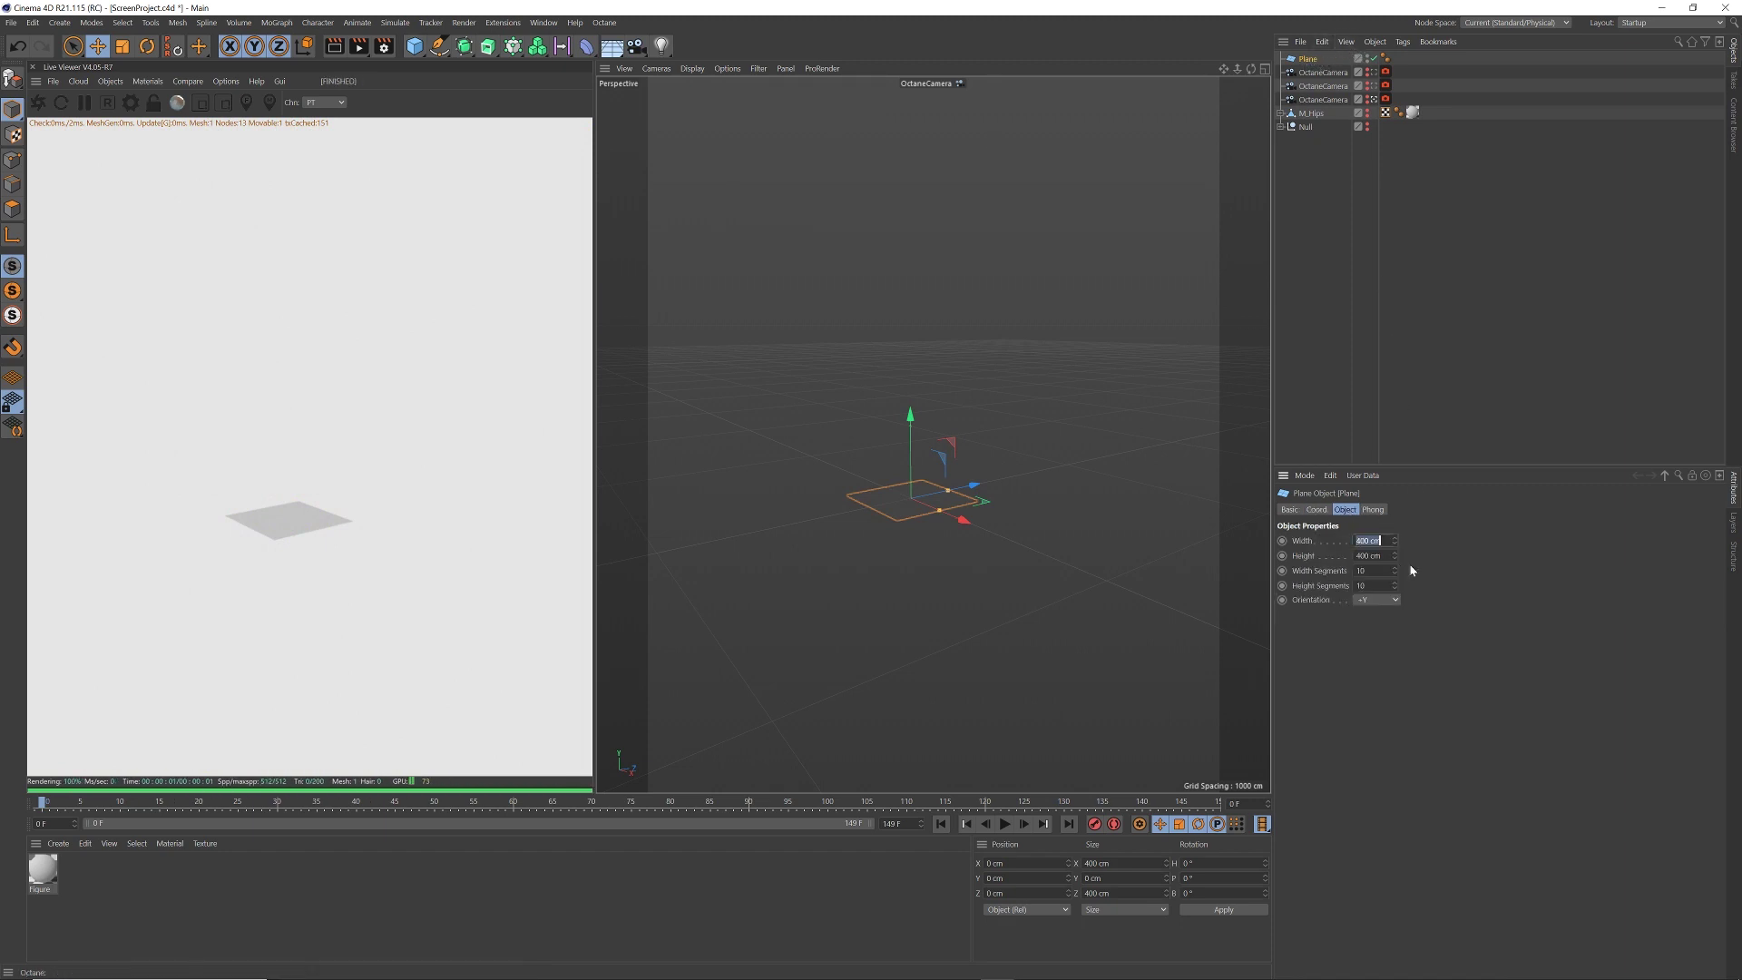
{"action": "type", "text": "15"}
{"action": "key", "text": "Tab"}
{"action": "type", "text": "10"}
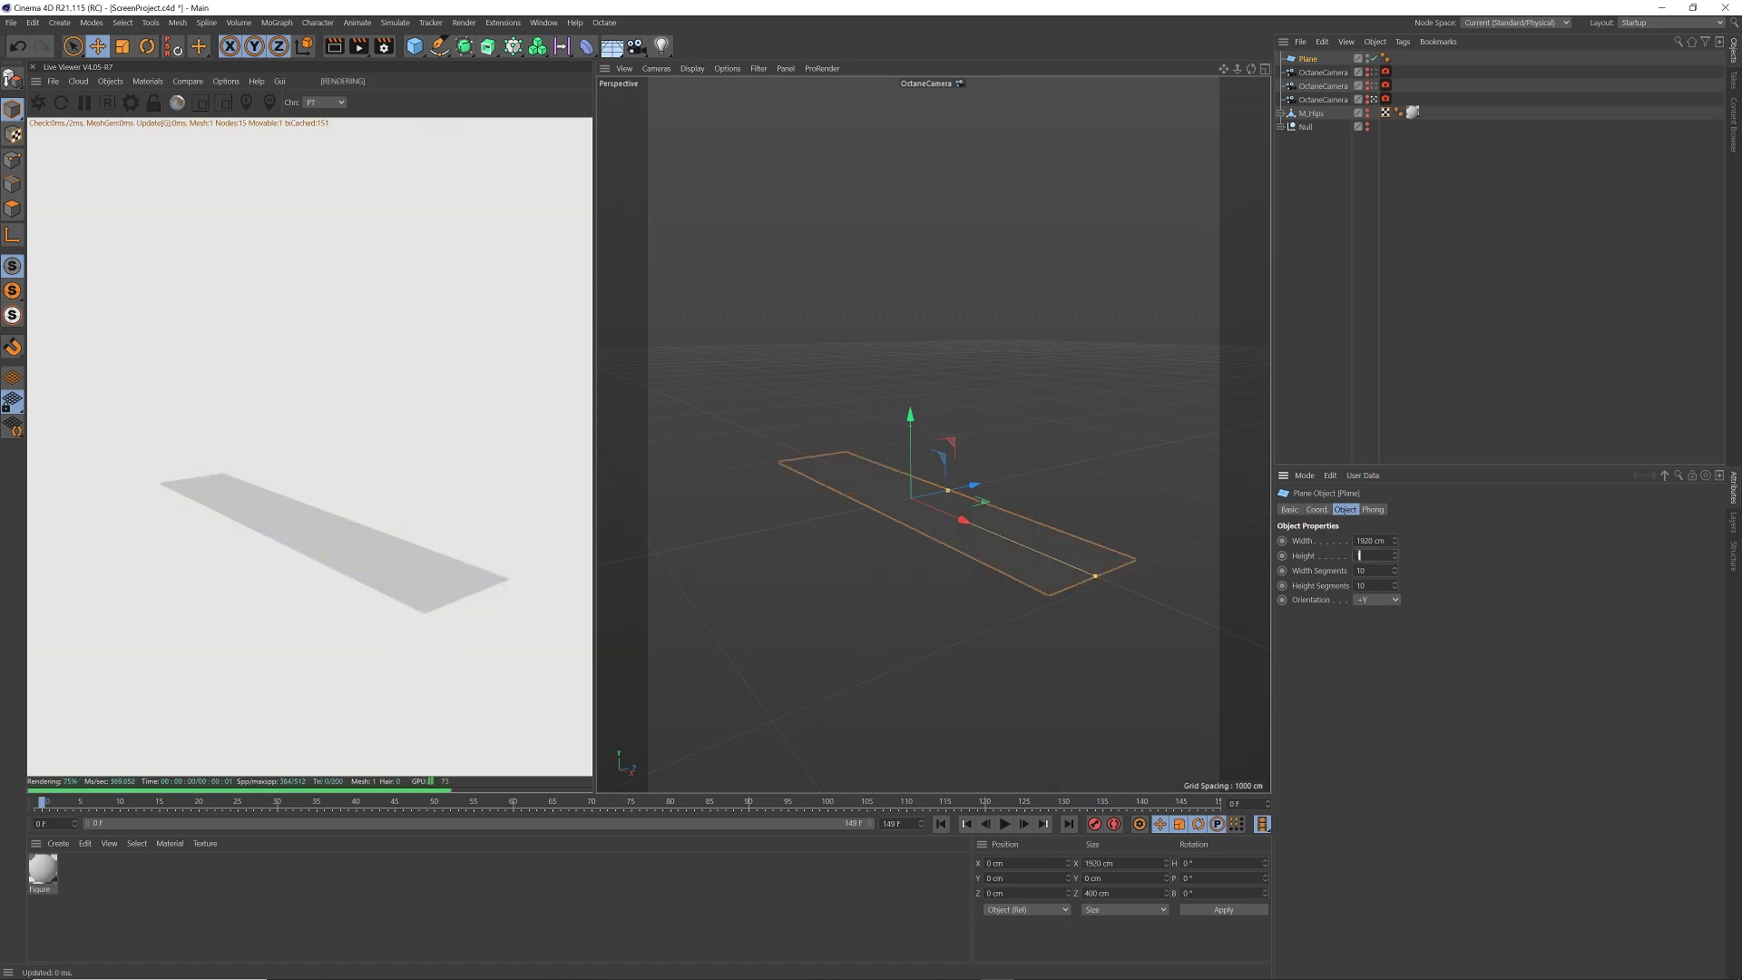
{"action": "key", "text": "Return"}
{"action": "left_click", "coordinate": [1394, 599]}
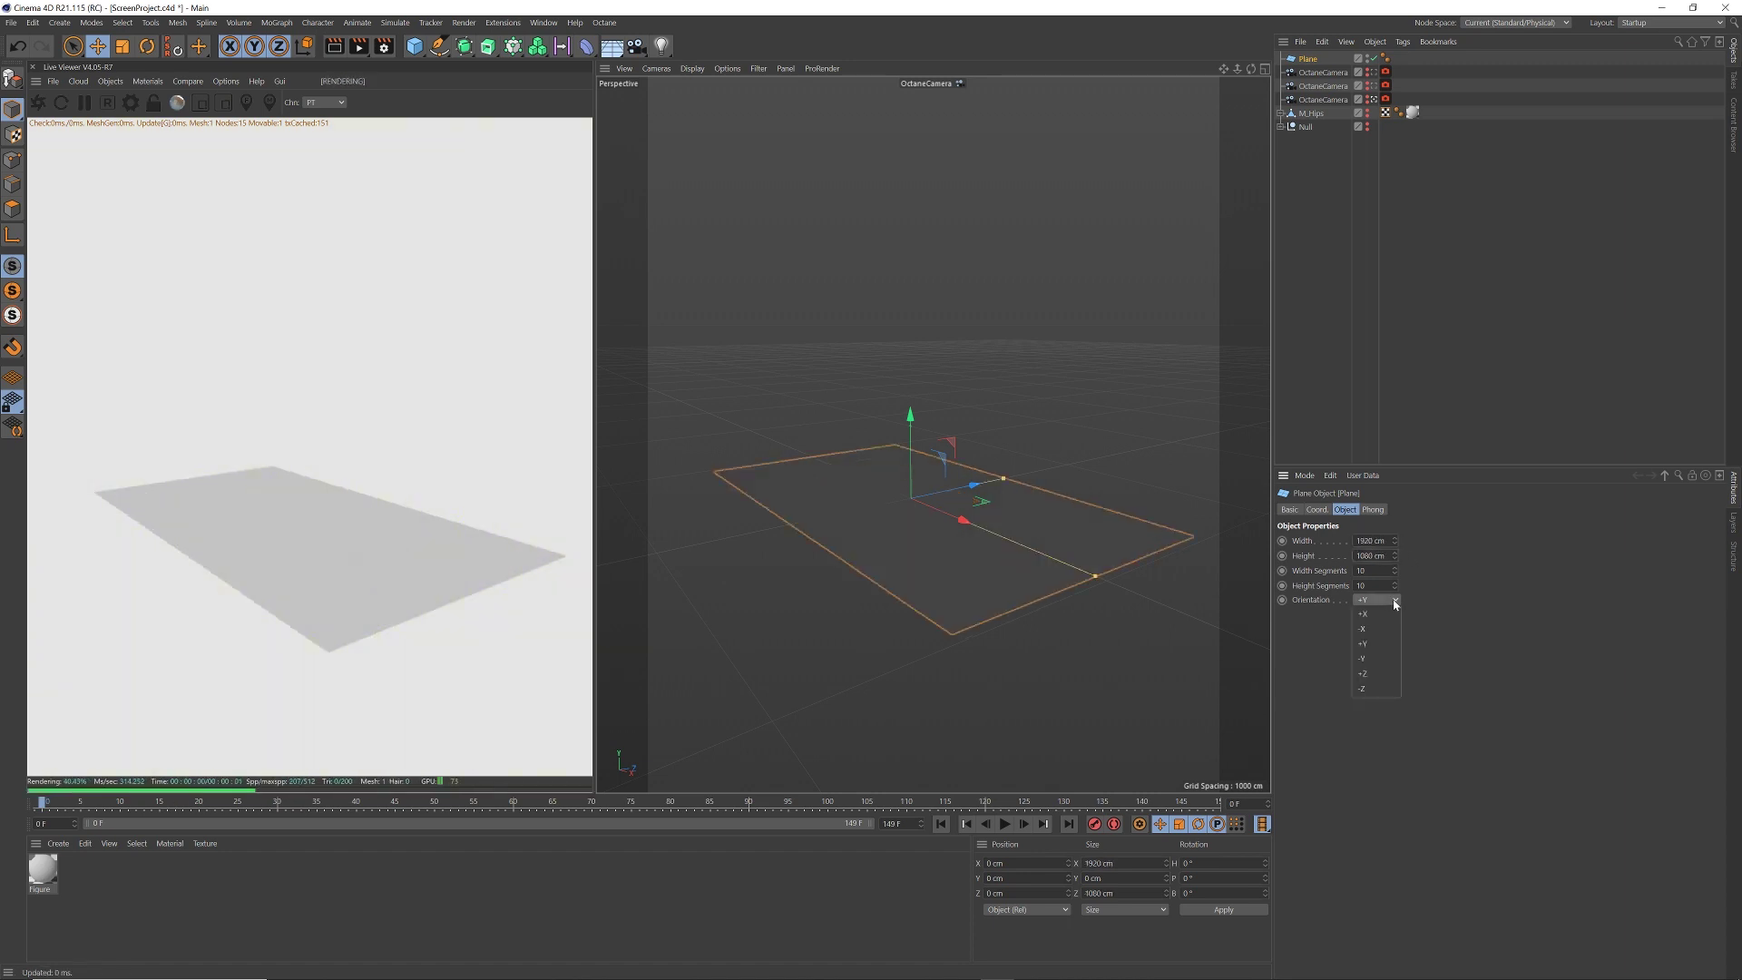
{"action": "left_click", "coordinate": [1375, 690]}
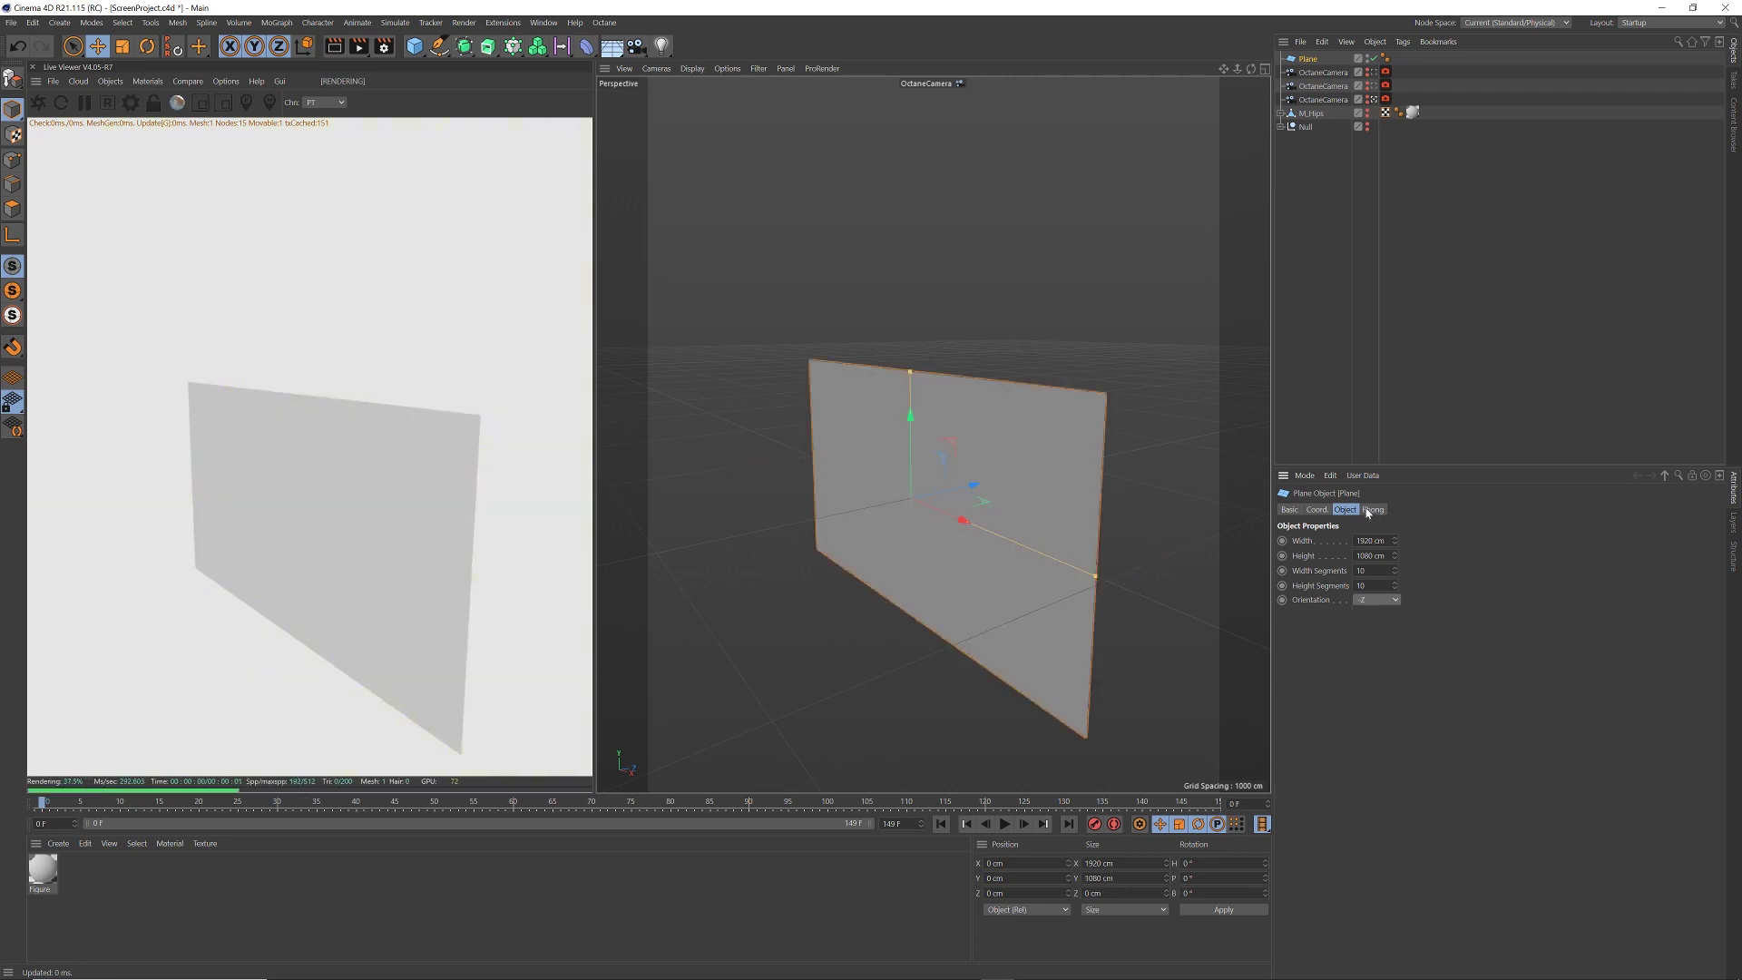
- Raise the plane to P.Y 540 cm (1080/2) and add a Floor object
{"action": "left_click", "coordinate": [1317, 510]}
{"action": "left_click", "coordinate": [1322, 555]}
{"action": "type", "text": "1080/2"}
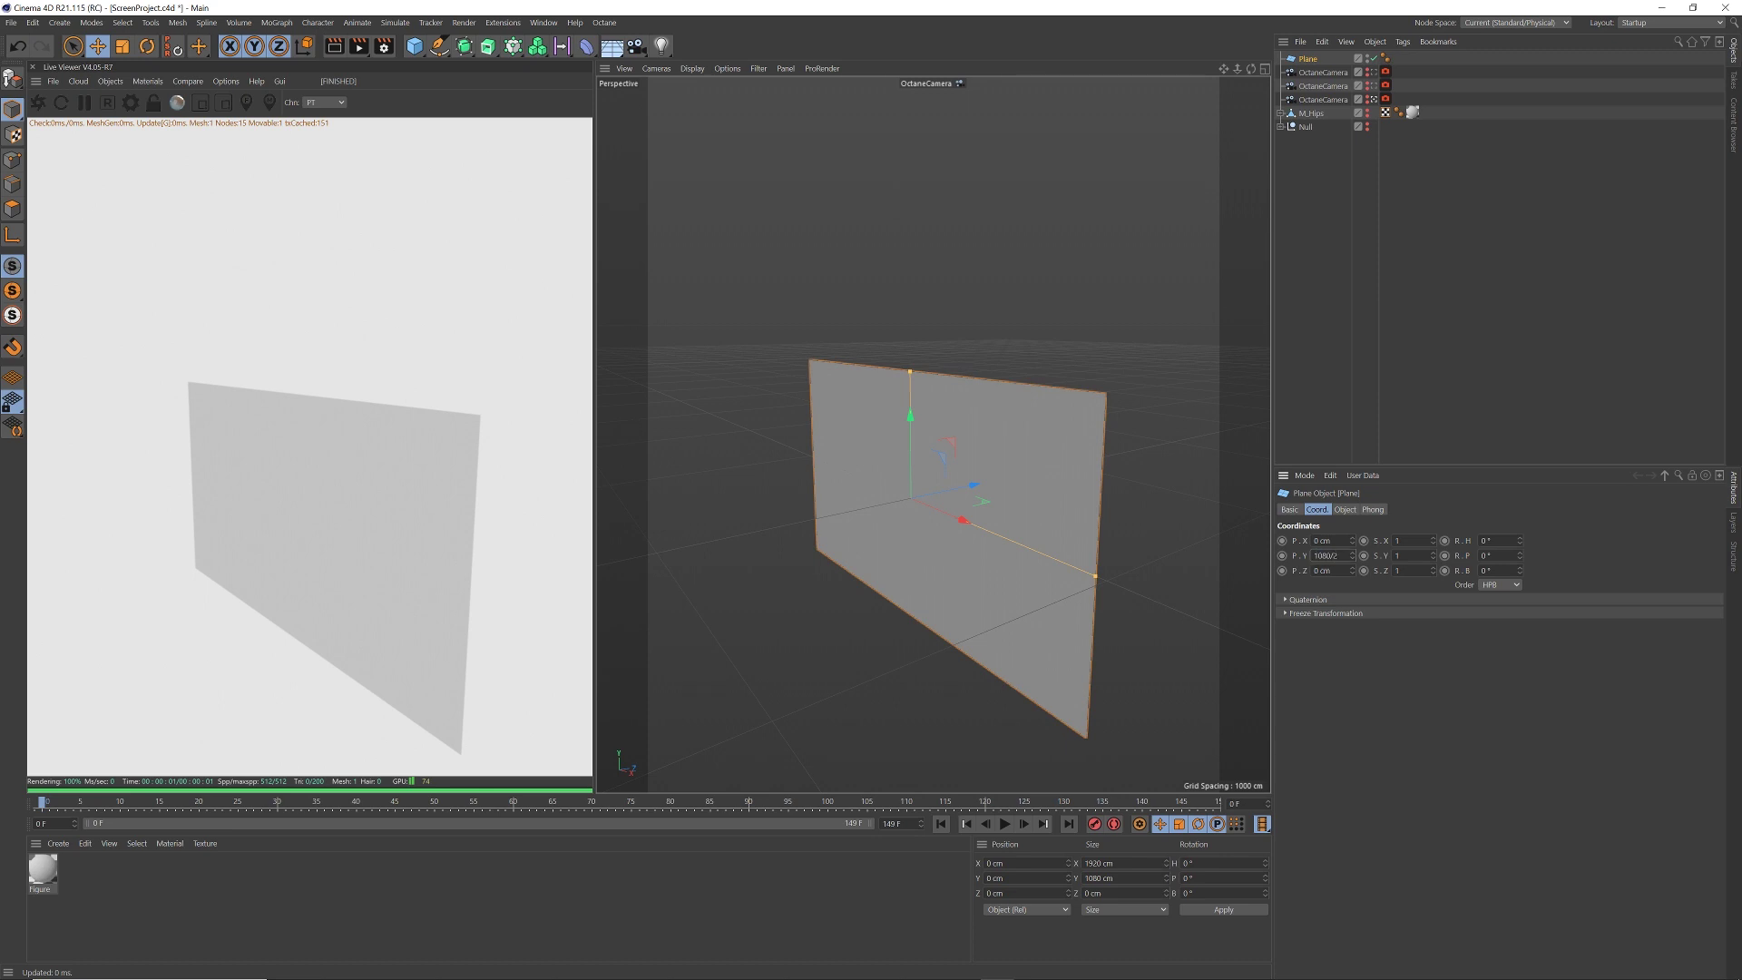
{"action": "key", "text": "Return"}
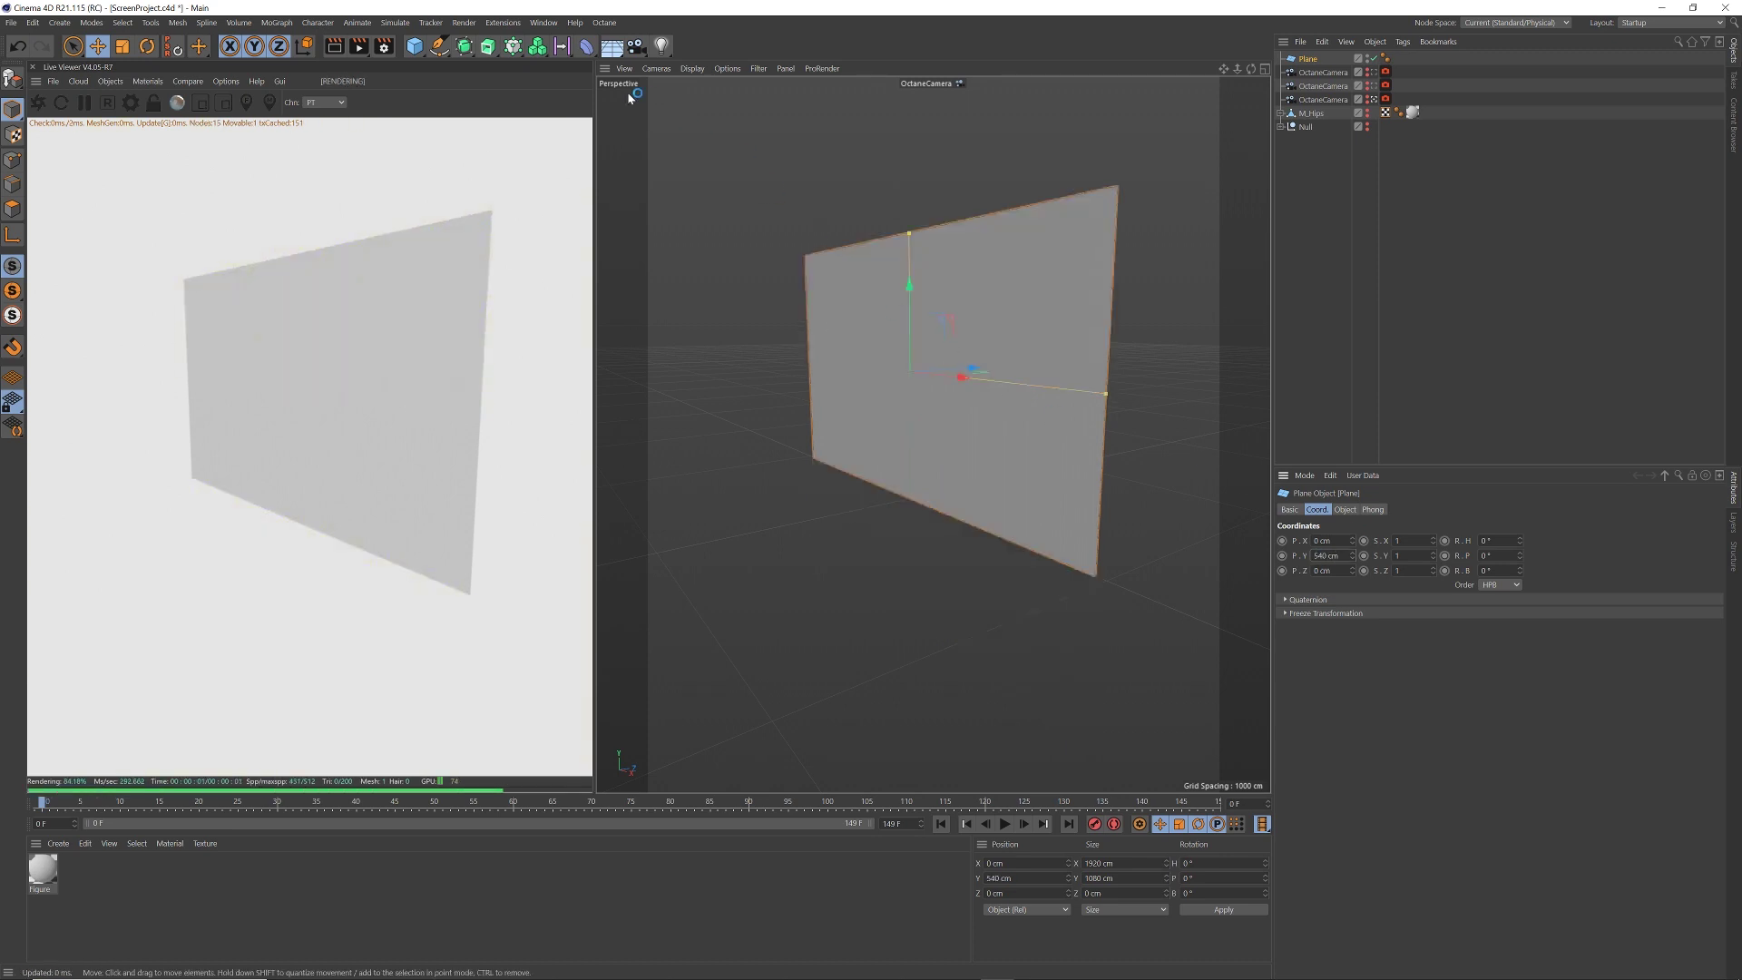
{"action": "left_click", "coordinate": [613, 47]}
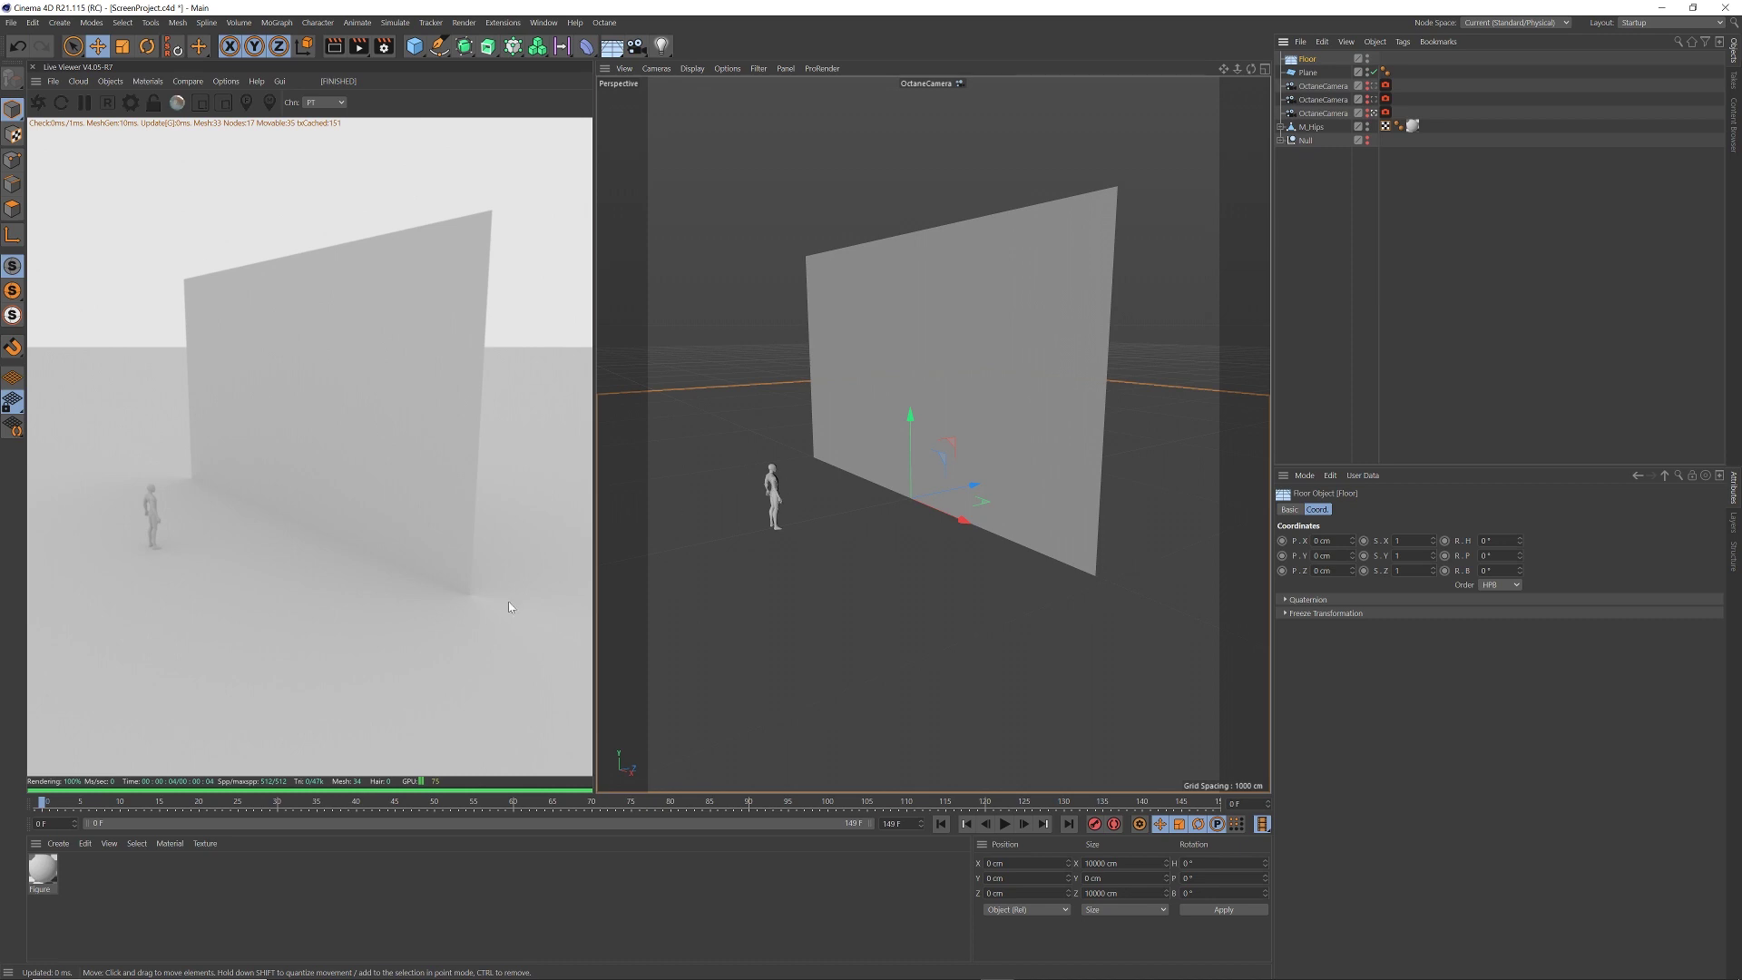
- Create an Octane Glossy material with a black diffuse colour
{"action": "right_click", "coordinate": [226, 601]}
{"action": "mouse_move", "coordinate": [314, 609]}
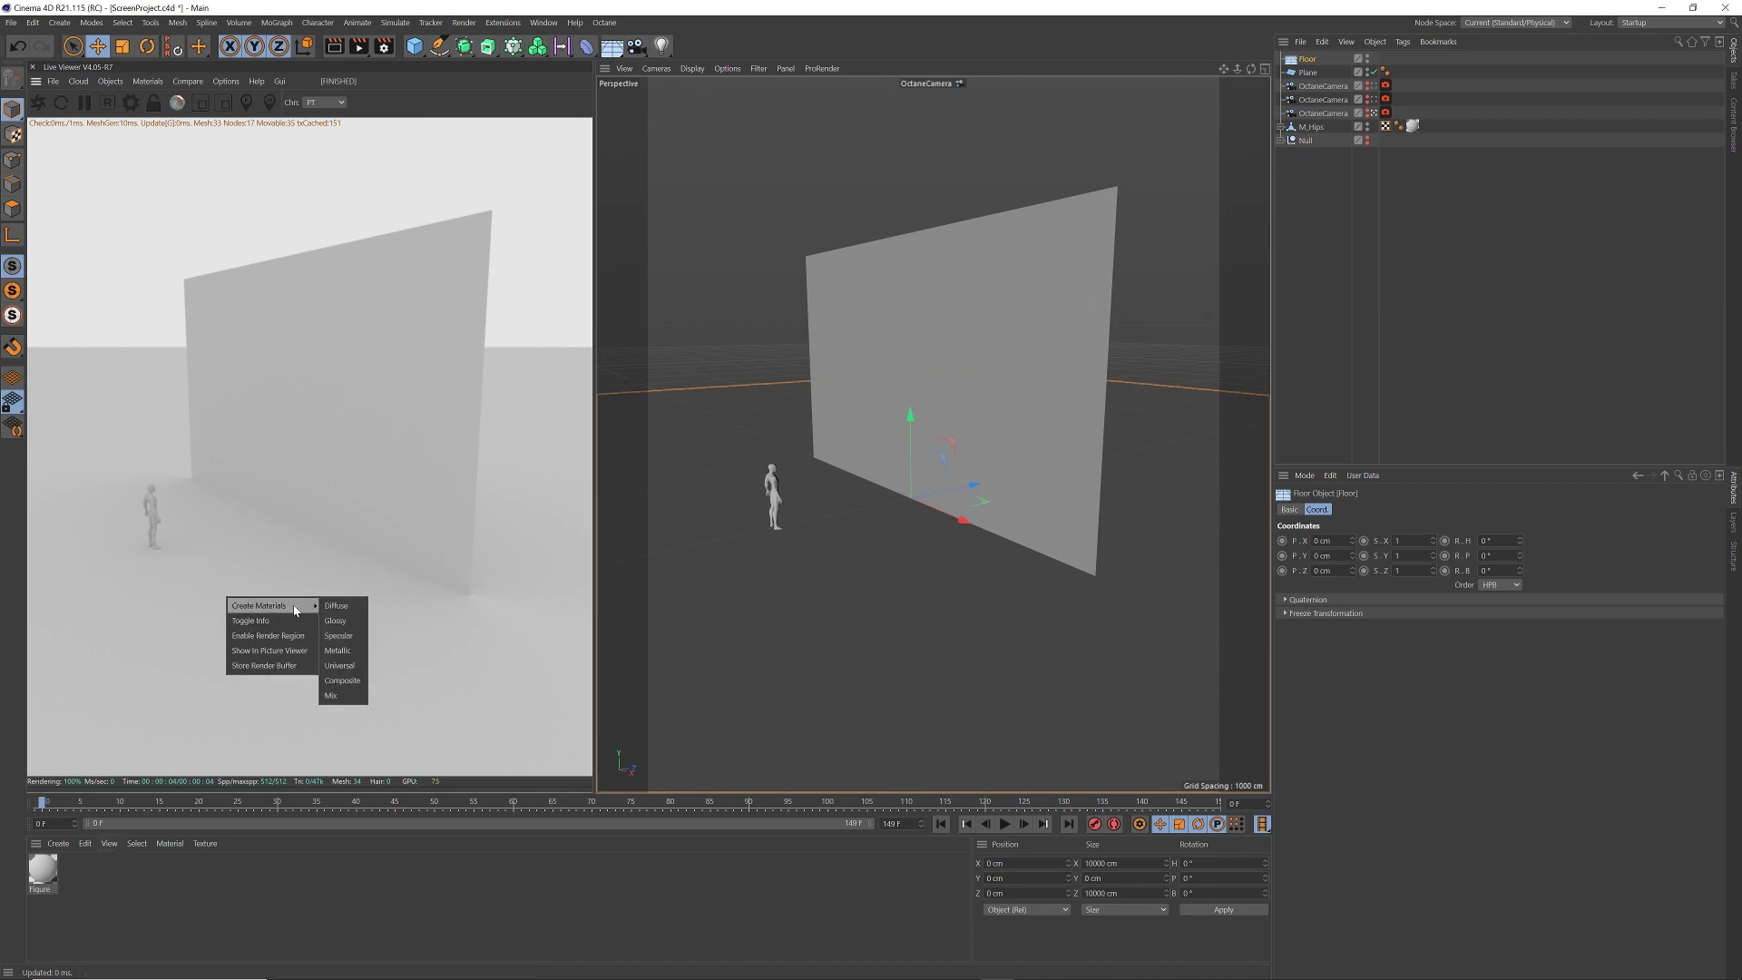
{"action": "left_click", "coordinate": [343, 622]}
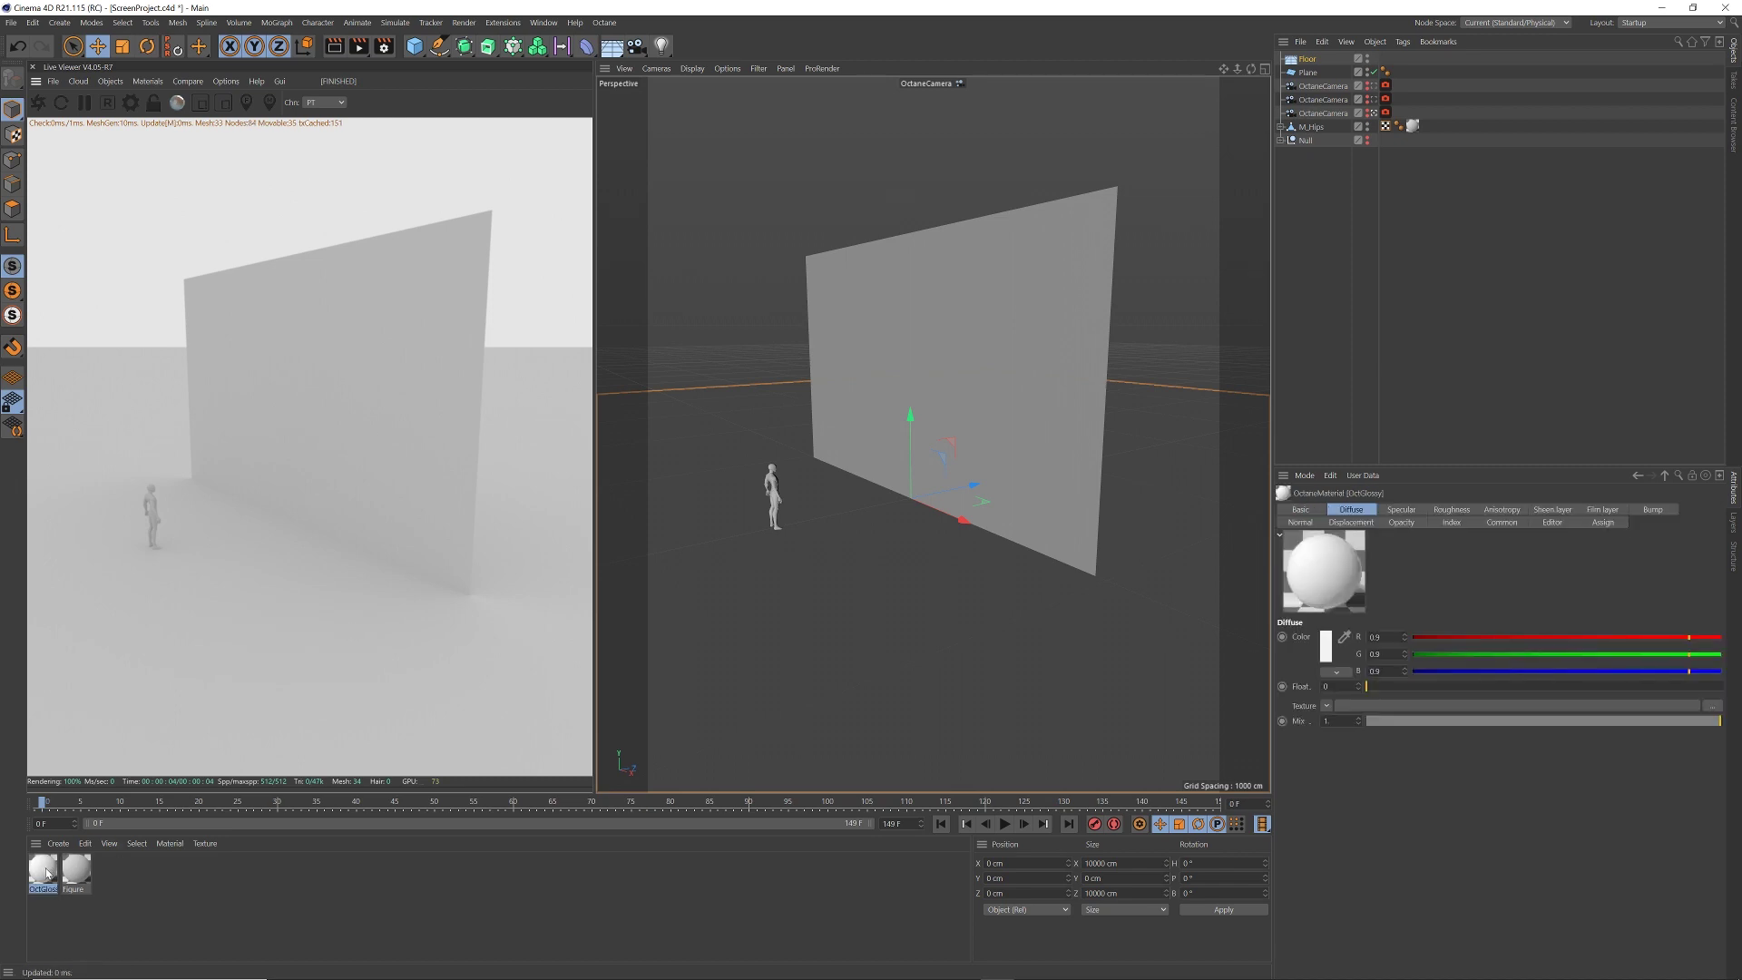
{"action": "double_click", "coordinate": [44, 870]}
{"action": "left_click", "coordinate": [380, 165]}
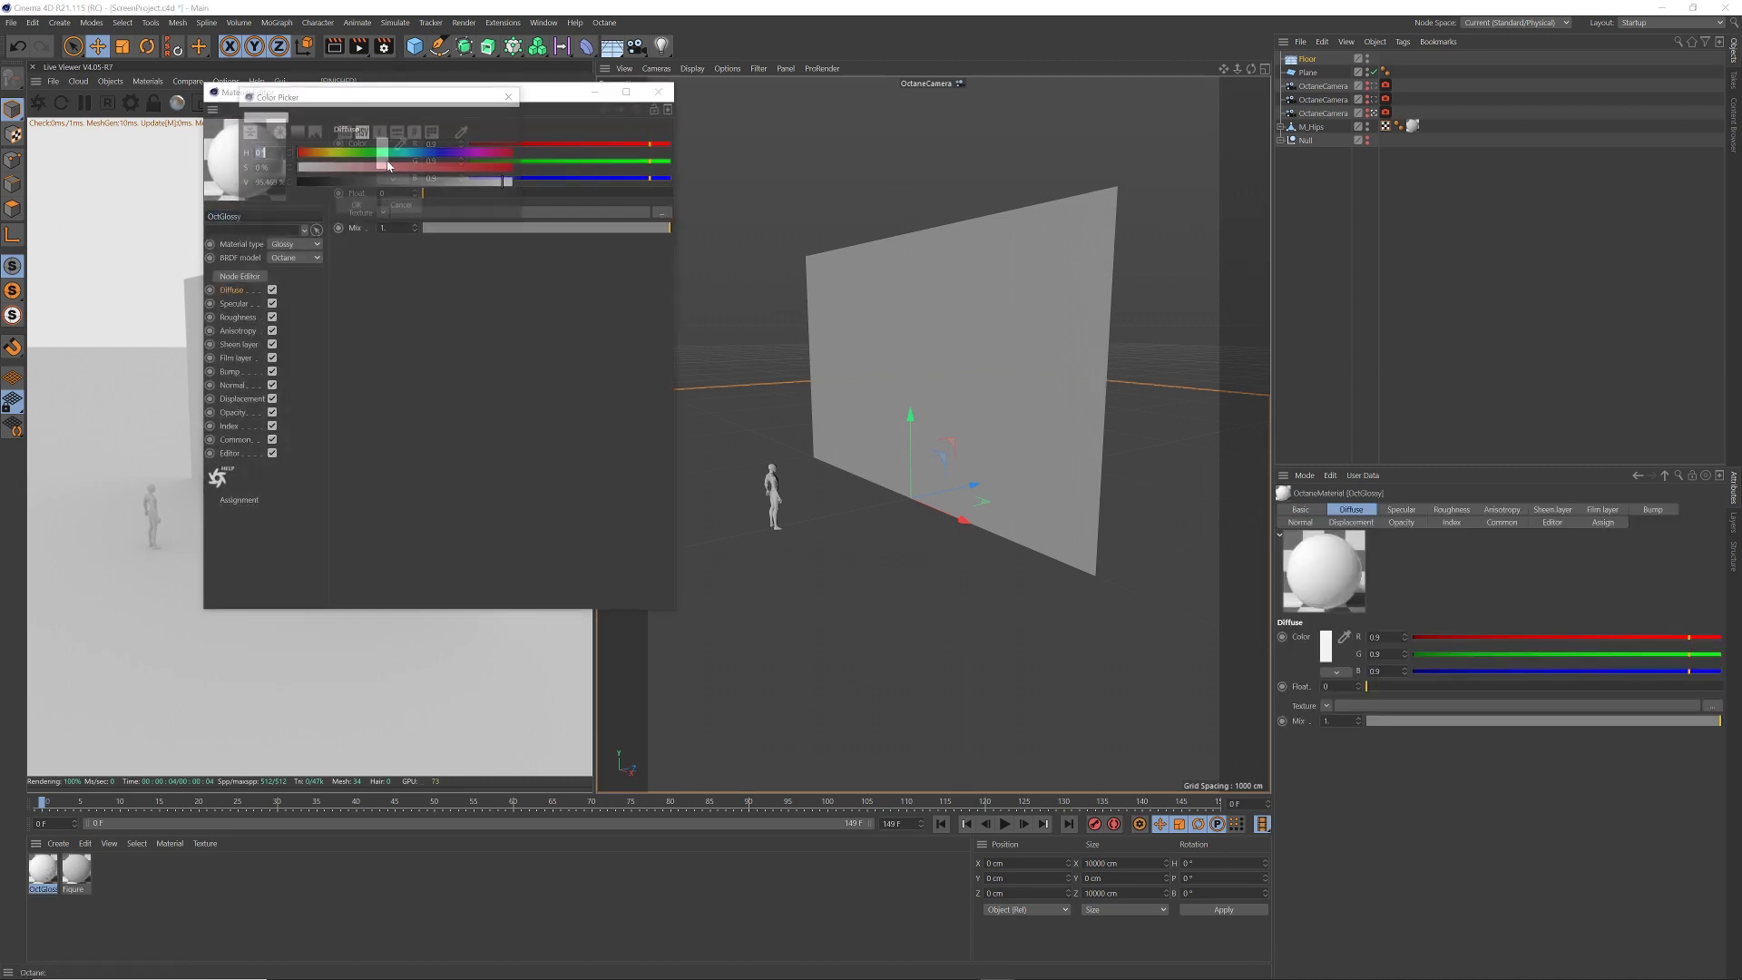
{"action": "left_click", "coordinate": [355, 207]}
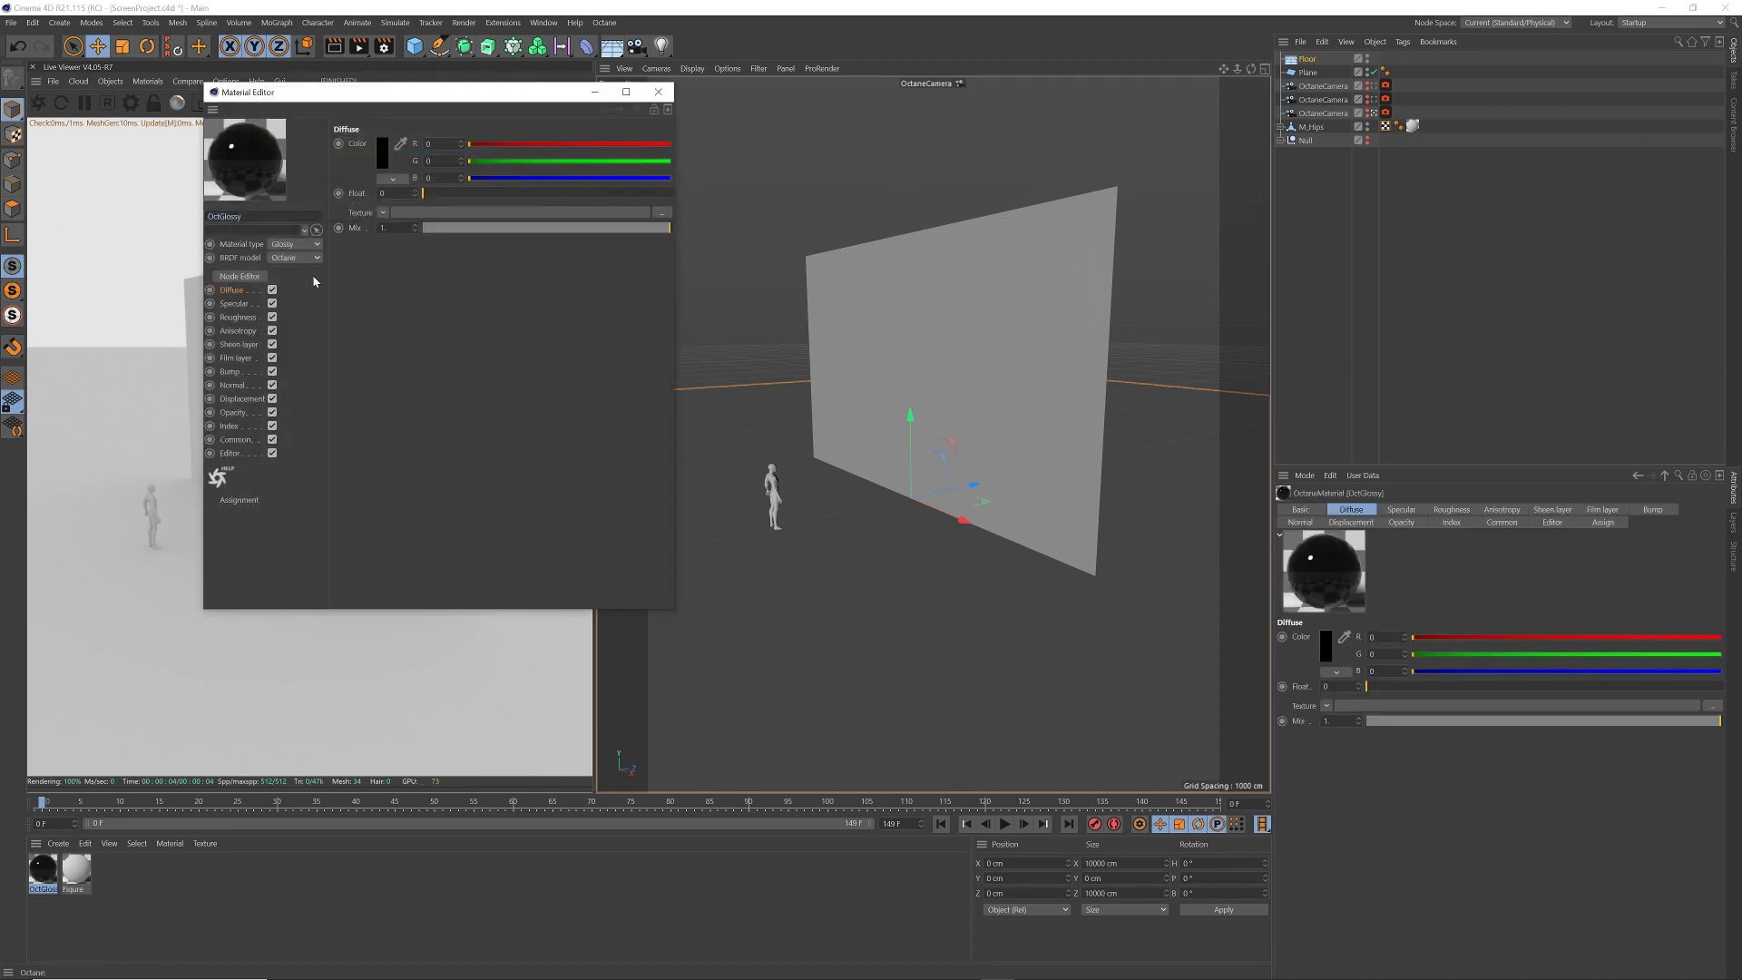
{"action": "left_click", "coordinate": [242, 317]}
- Apply the black glossy material to the Floor and restart the render
{"action": "left_click", "coordinate": [658, 91]}
{"action": "left_click_drag", "start_coordinate": [52, 875], "coordinate": [844, 535]}
{"action": "left_click", "coordinate": [60, 103]}
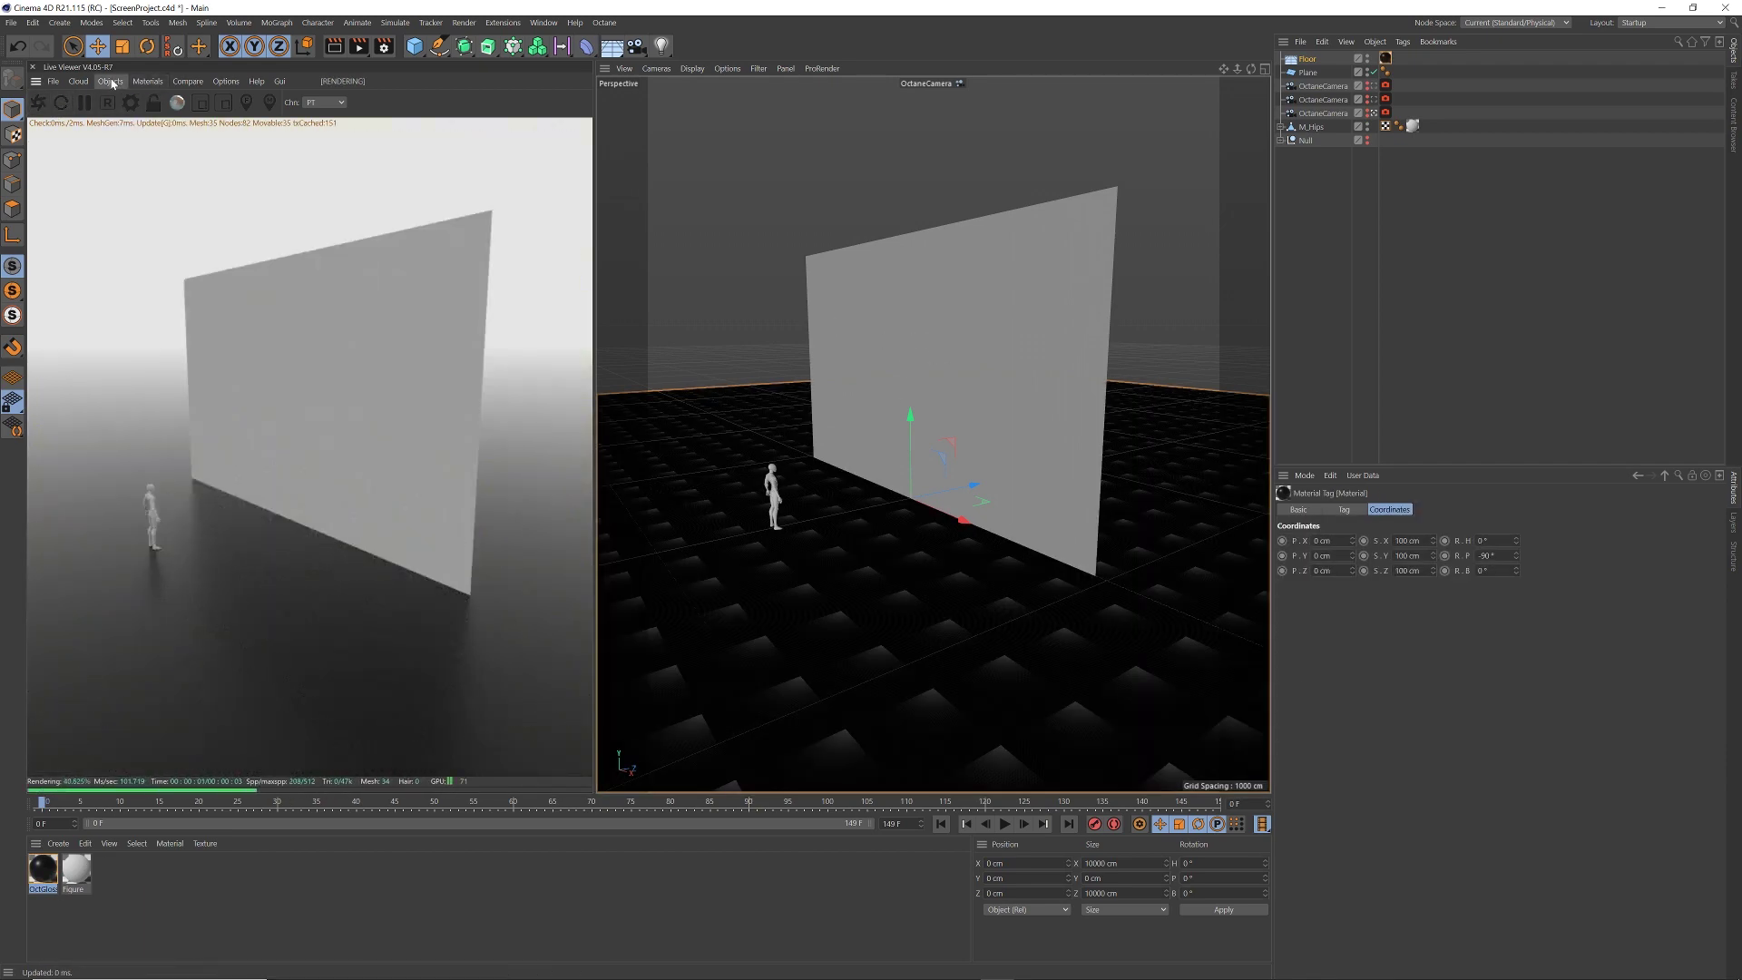
- Add an Octane Daylight with power 0.0001 and save the project
{"action": "left_click", "coordinate": [111, 82]}
{"action": "mouse_move", "coordinate": [145, 143]}
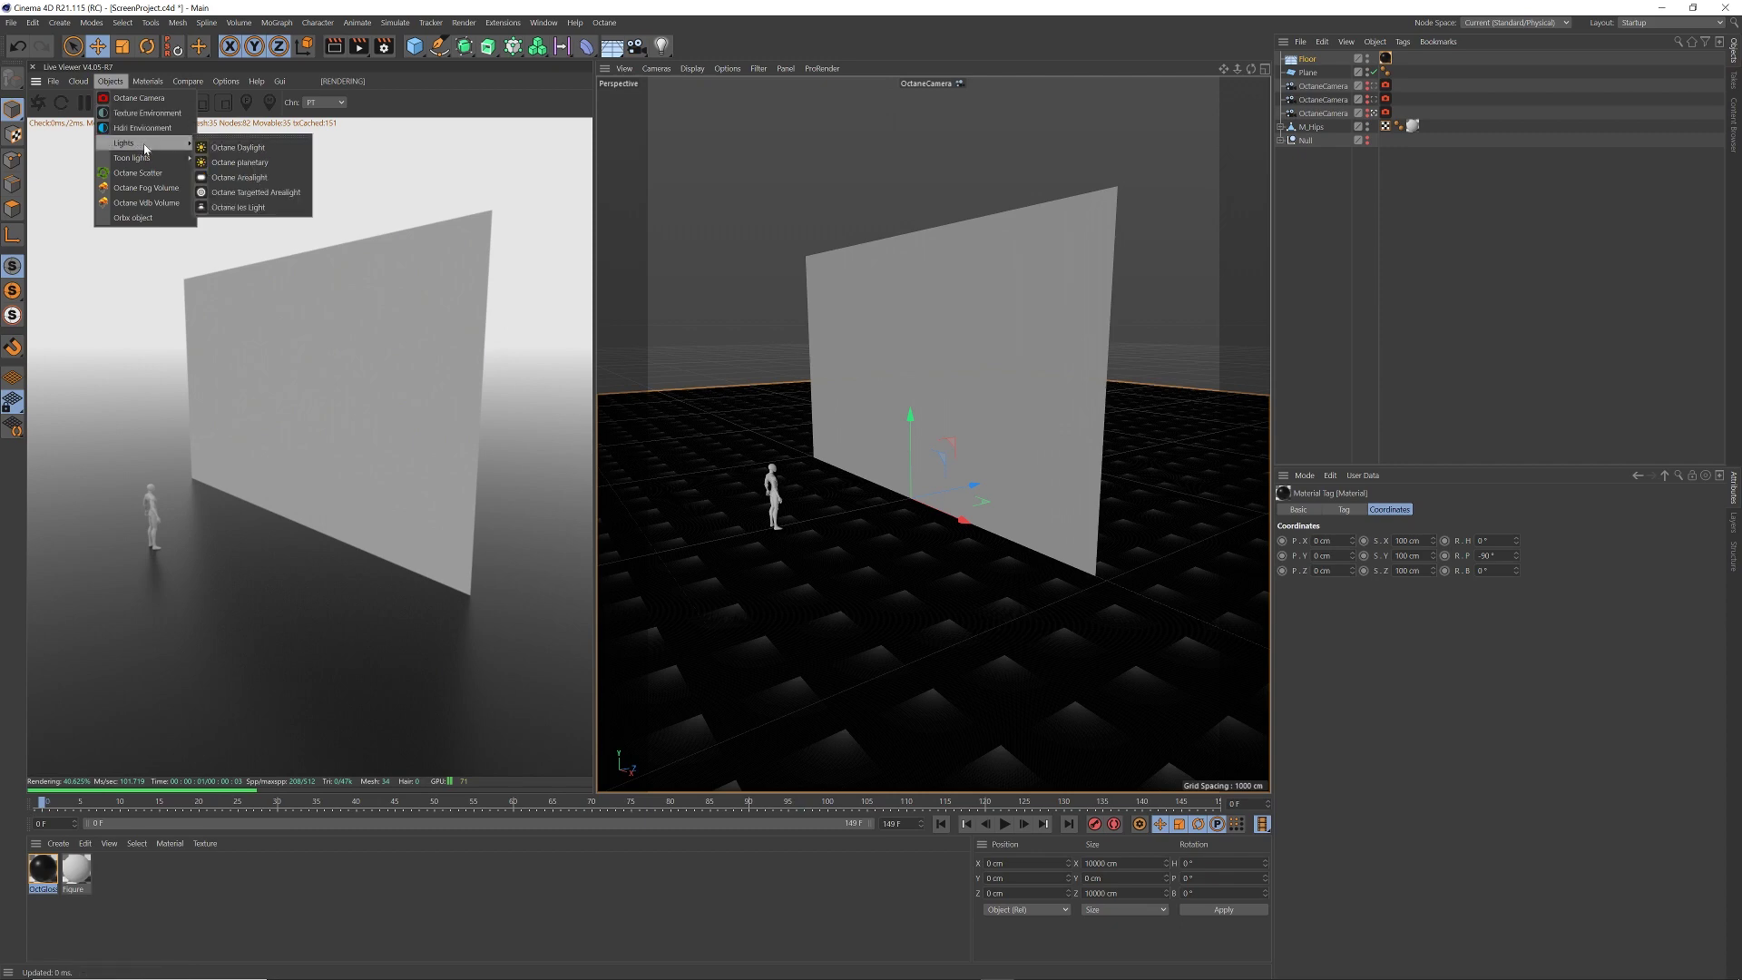
{"action": "left_click", "coordinate": [233, 149]}
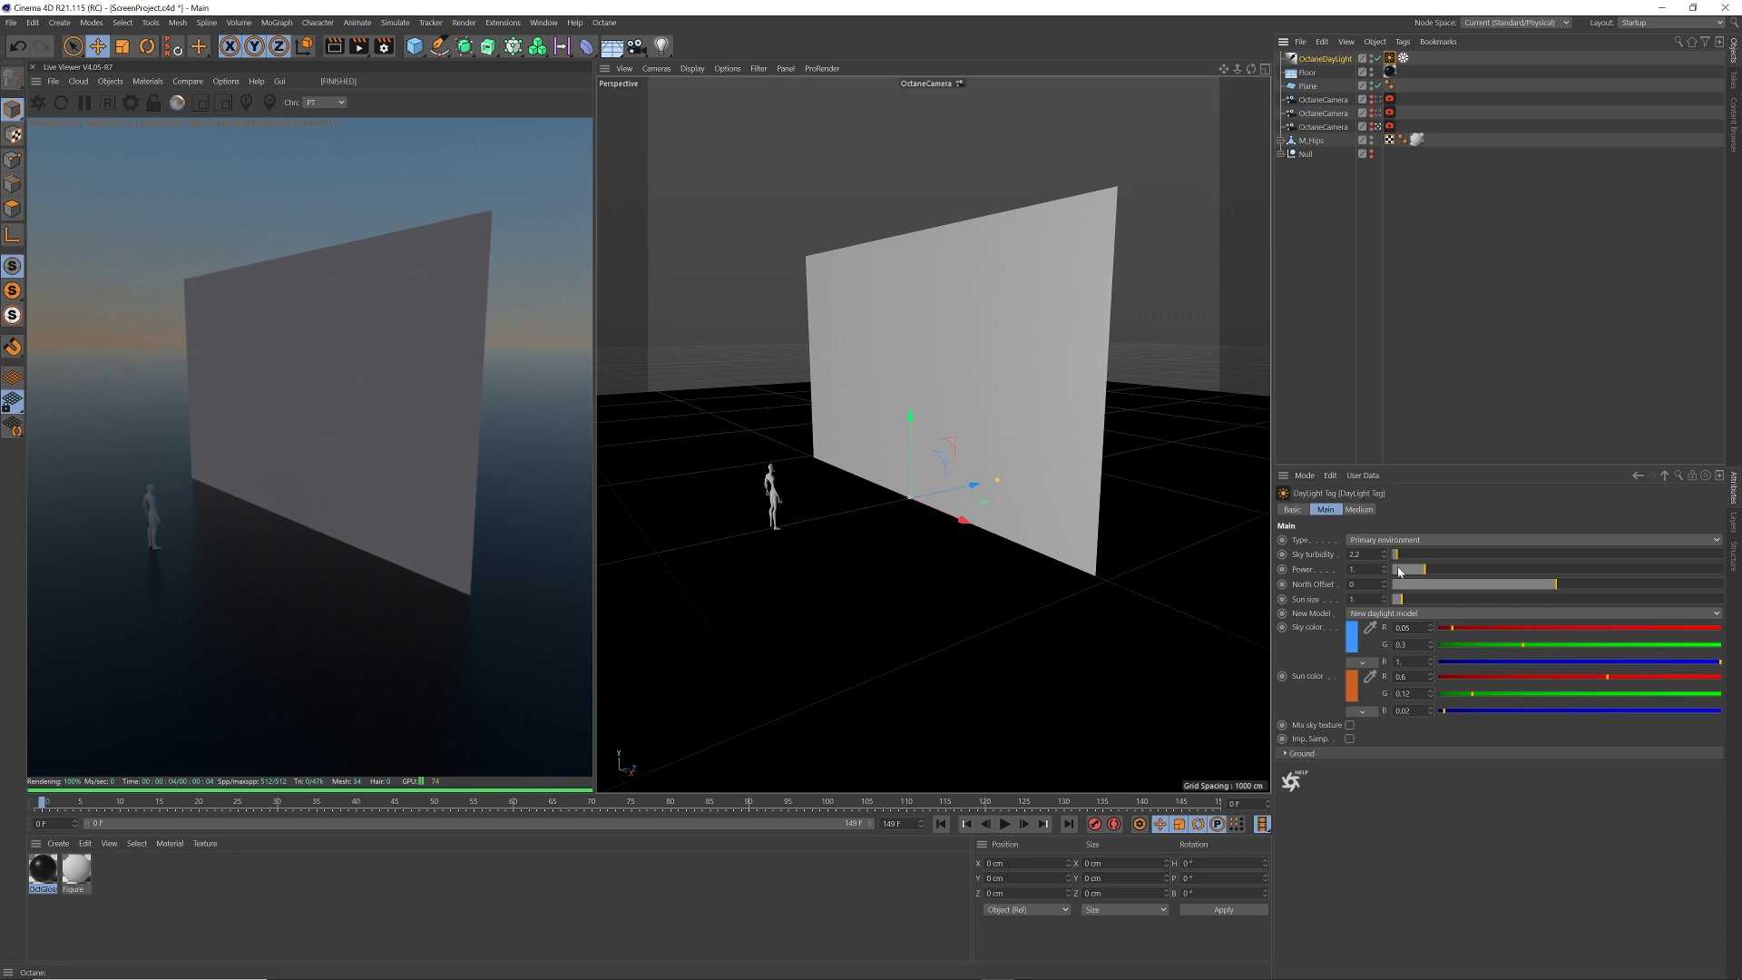
{"action": "left_click_drag", "start_coordinate": [1399, 572], "coordinate": [1362, 573]}
{"action": "key", "text": "ctrl+s"}
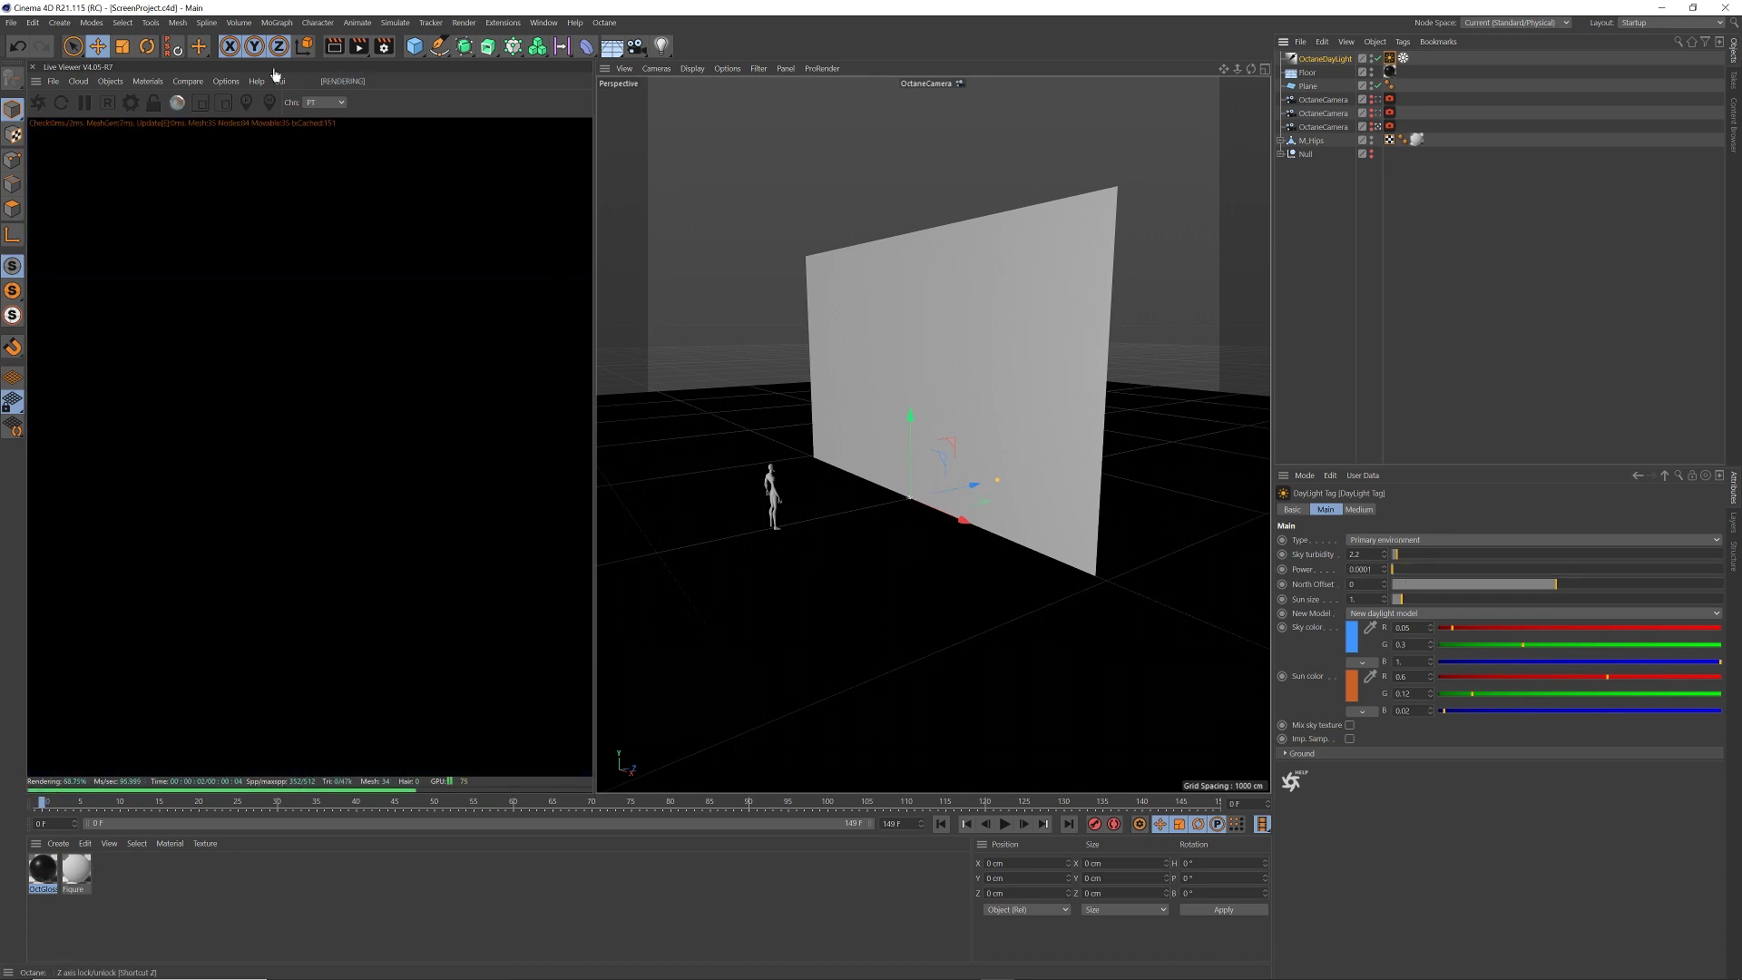
- Create a new OctDiffuse material and turn off its diffuse channel
{"action": "right_click", "coordinate": [341, 601]}
{"action": "mouse_move", "coordinate": [381, 610]}
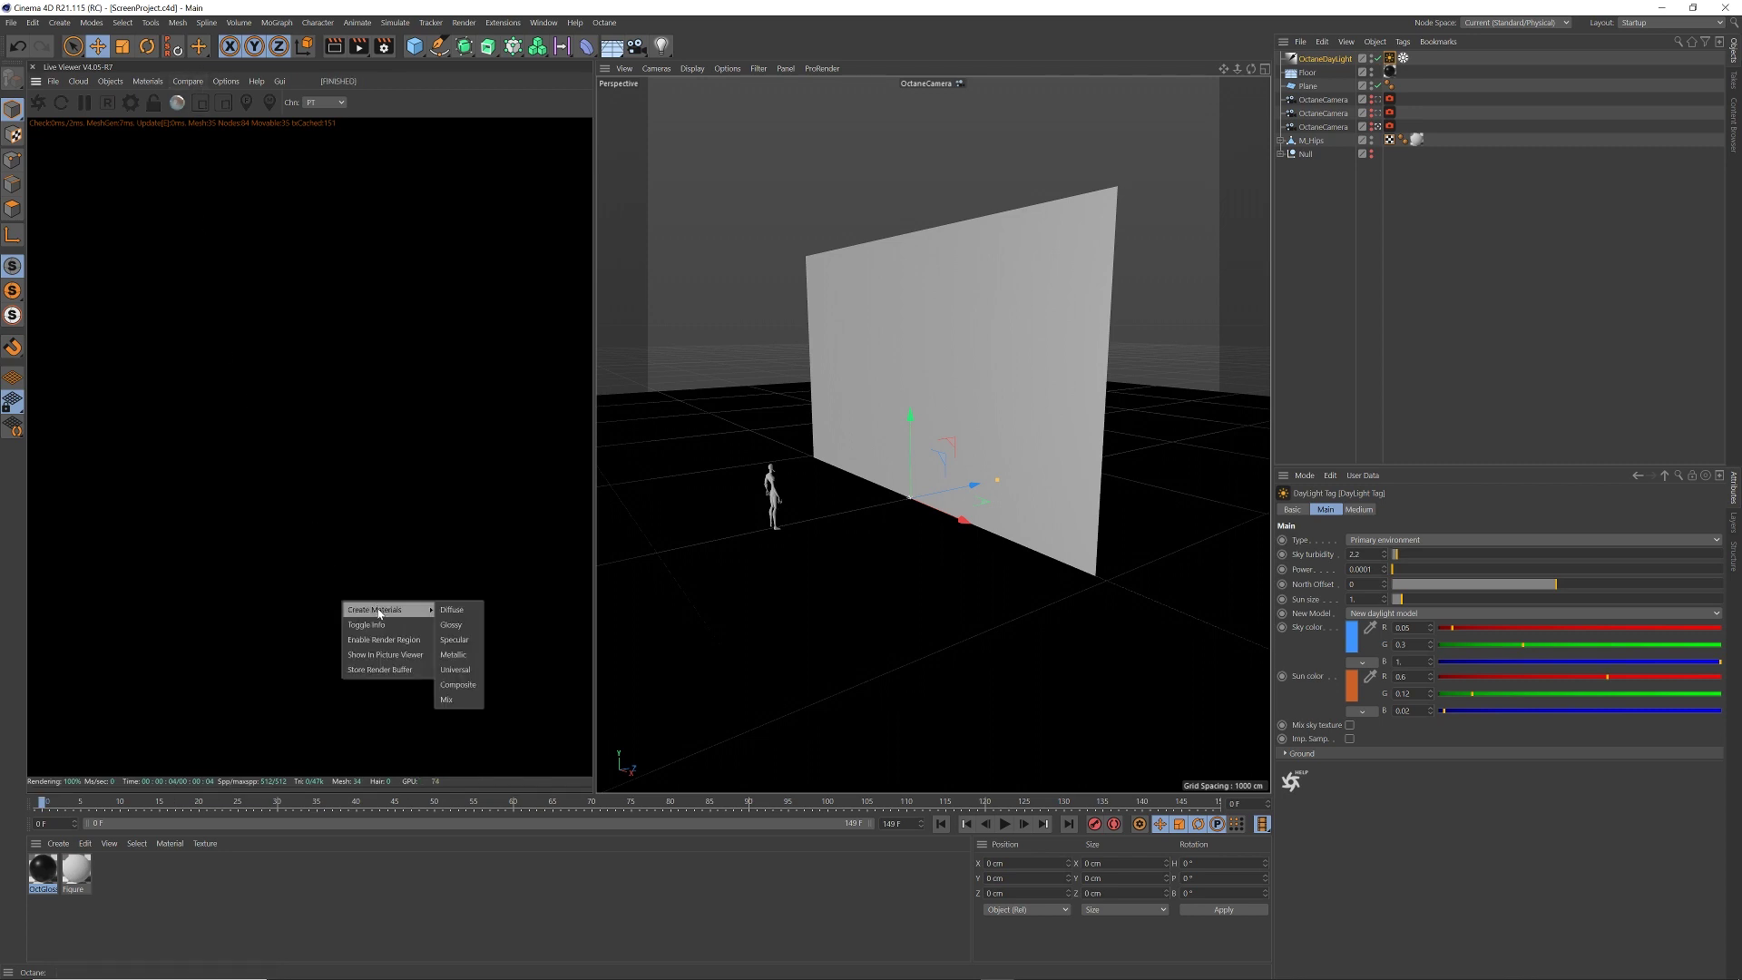
{"action": "left_click", "coordinate": [458, 610]}
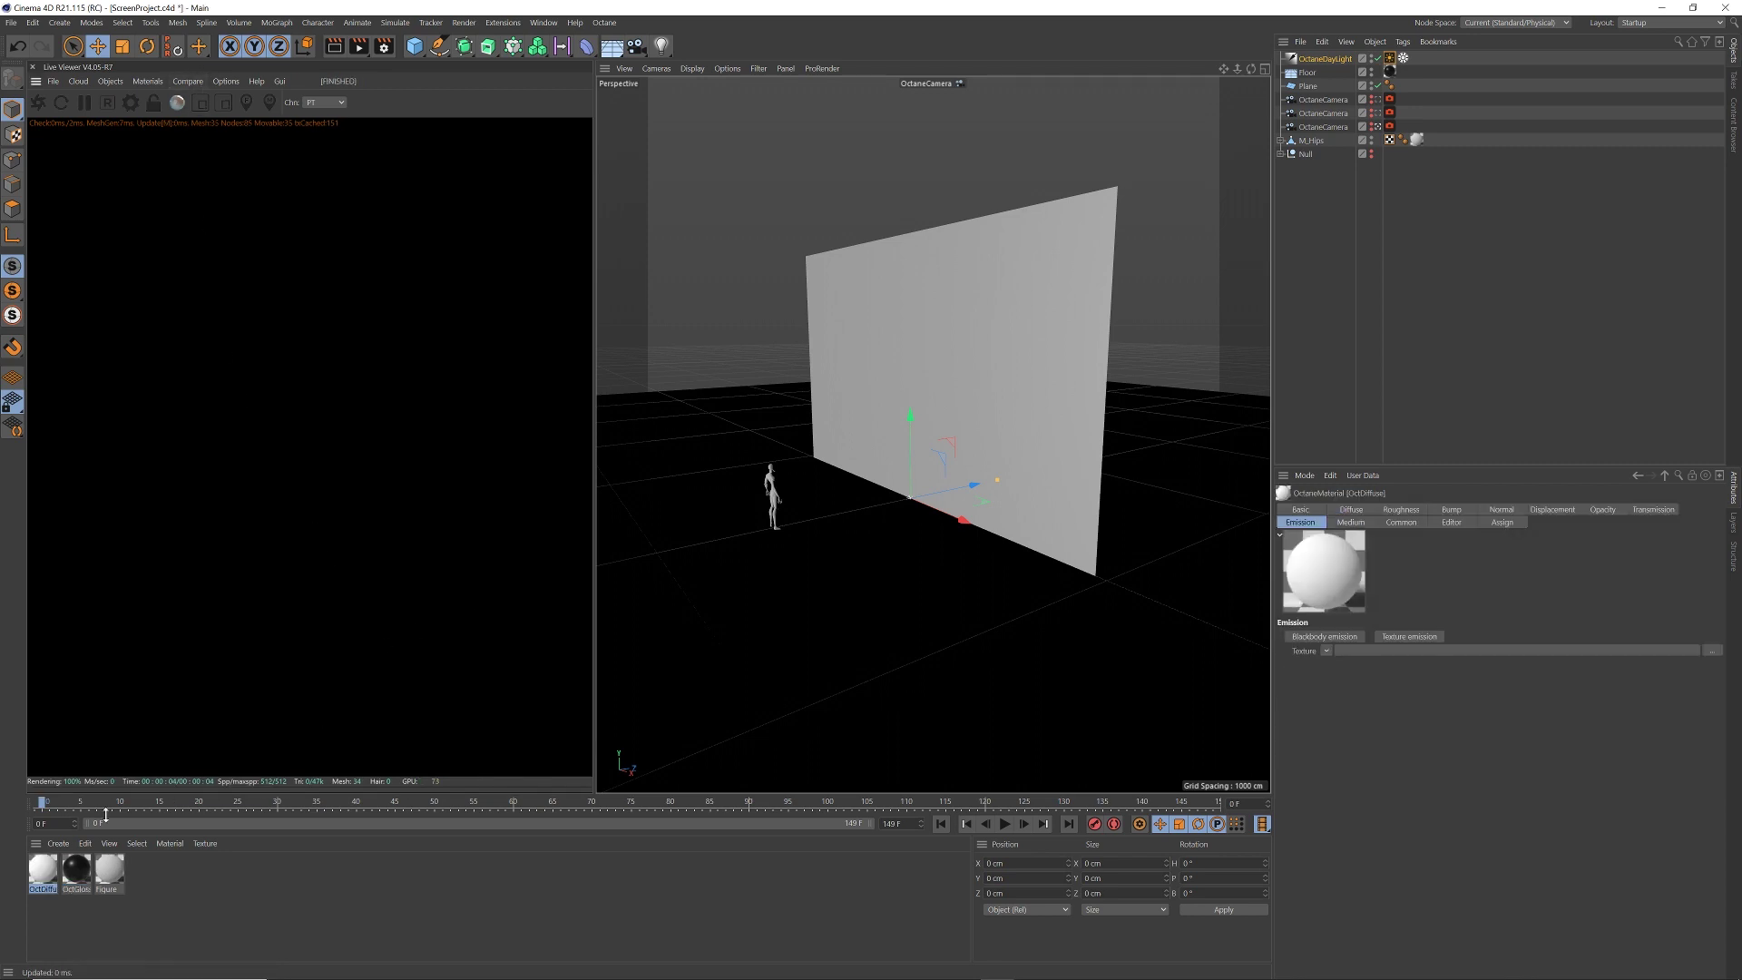
{"action": "double_click", "coordinate": [43, 870]}
{"action": "left_click_drag", "start_coordinate": [489, 96], "coordinate": [807, 200]}
{"action": "left_click", "coordinate": [587, 391]}
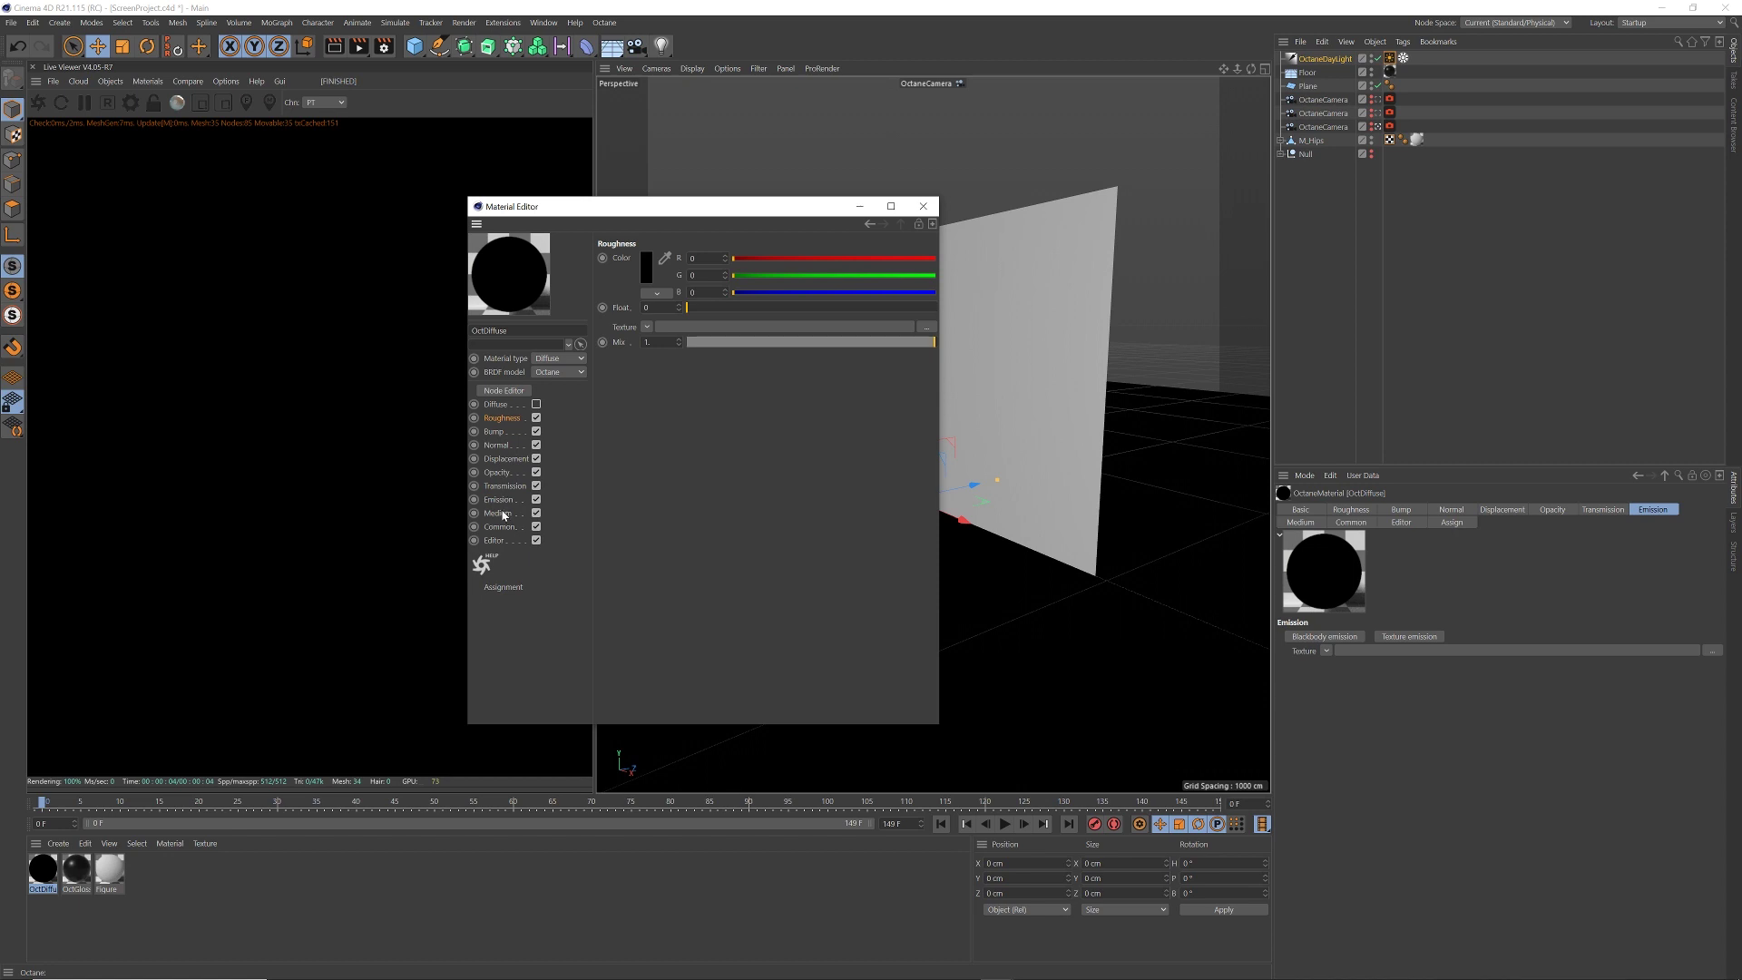
- Give the material blackbody emission using a c4doctane ImageTexture shader
{"action": "left_click", "coordinate": [500, 501]}
{"action": "left_click", "coordinate": [656, 259]}
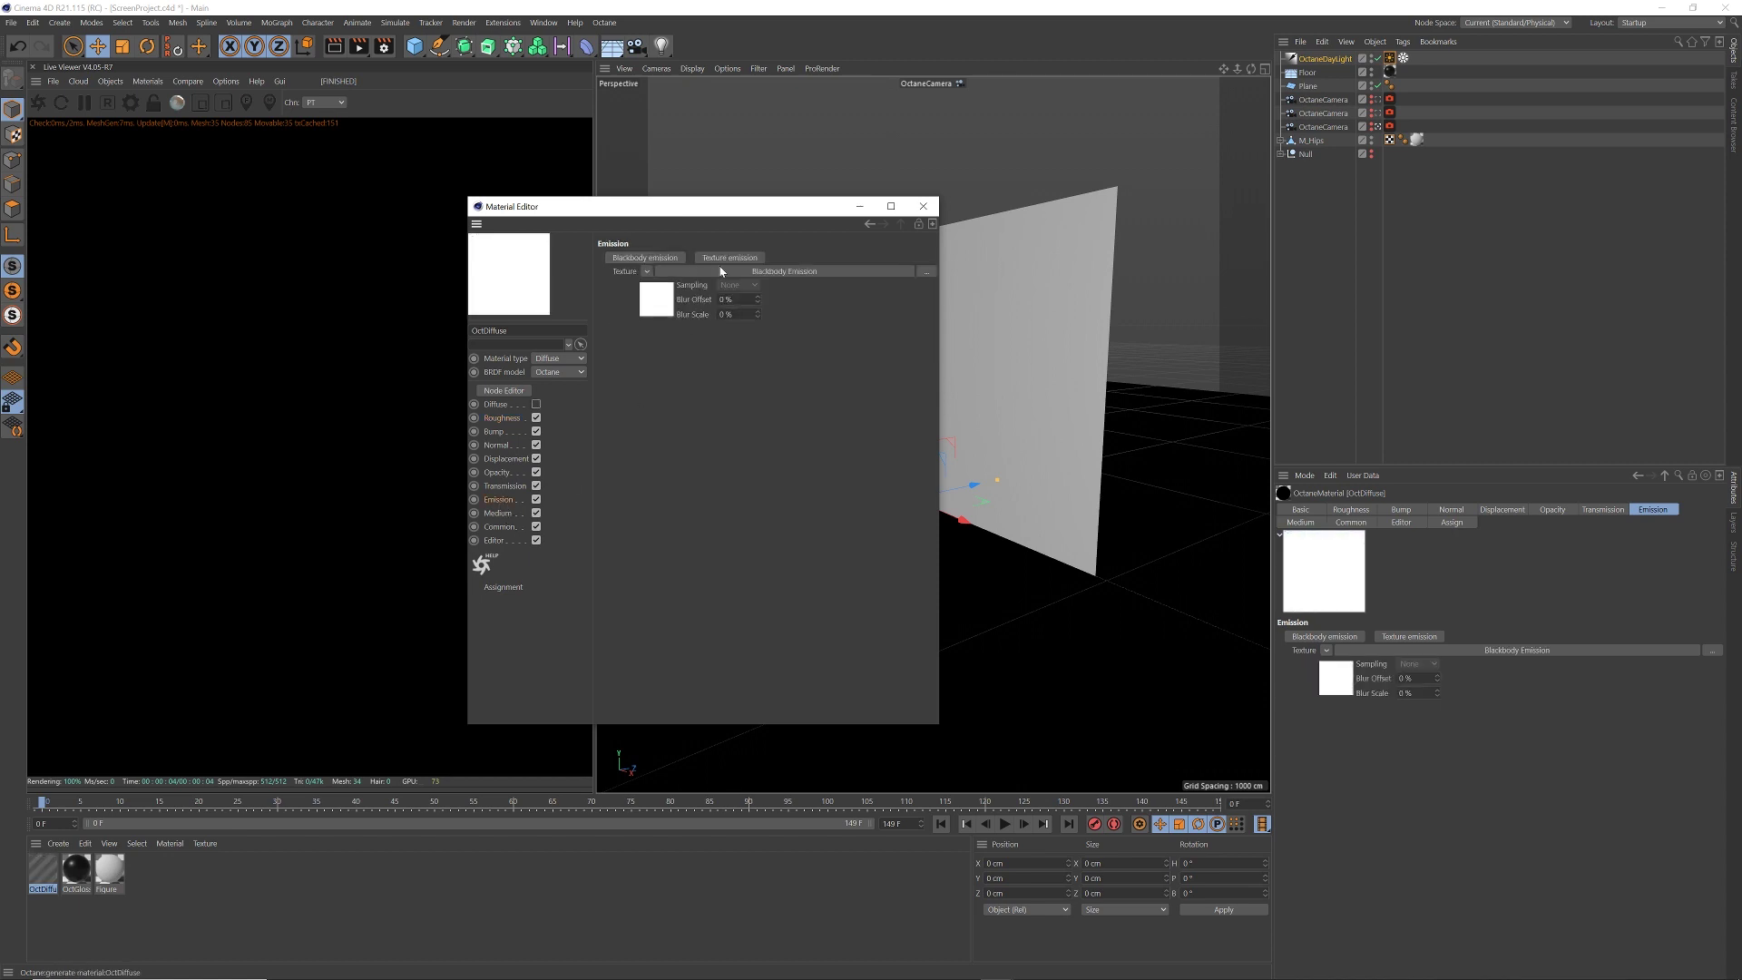
{"action": "left_click", "coordinate": [740, 272]}
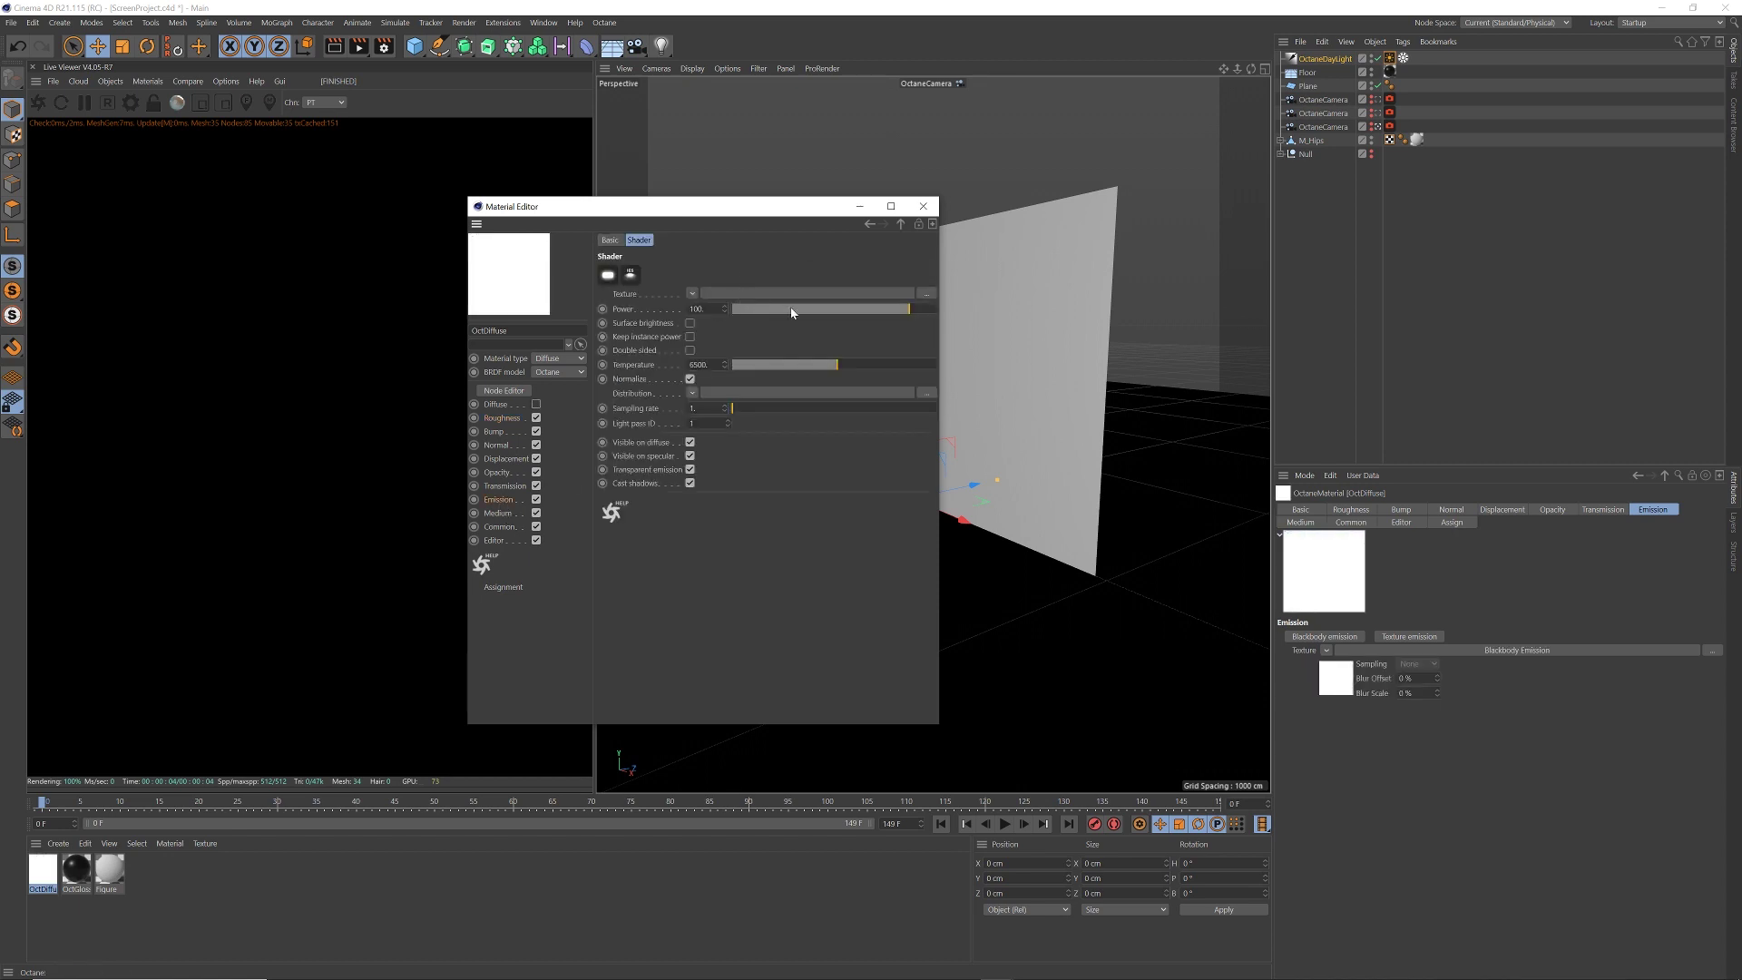
{"action": "left_click", "coordinate": [693, 294]}
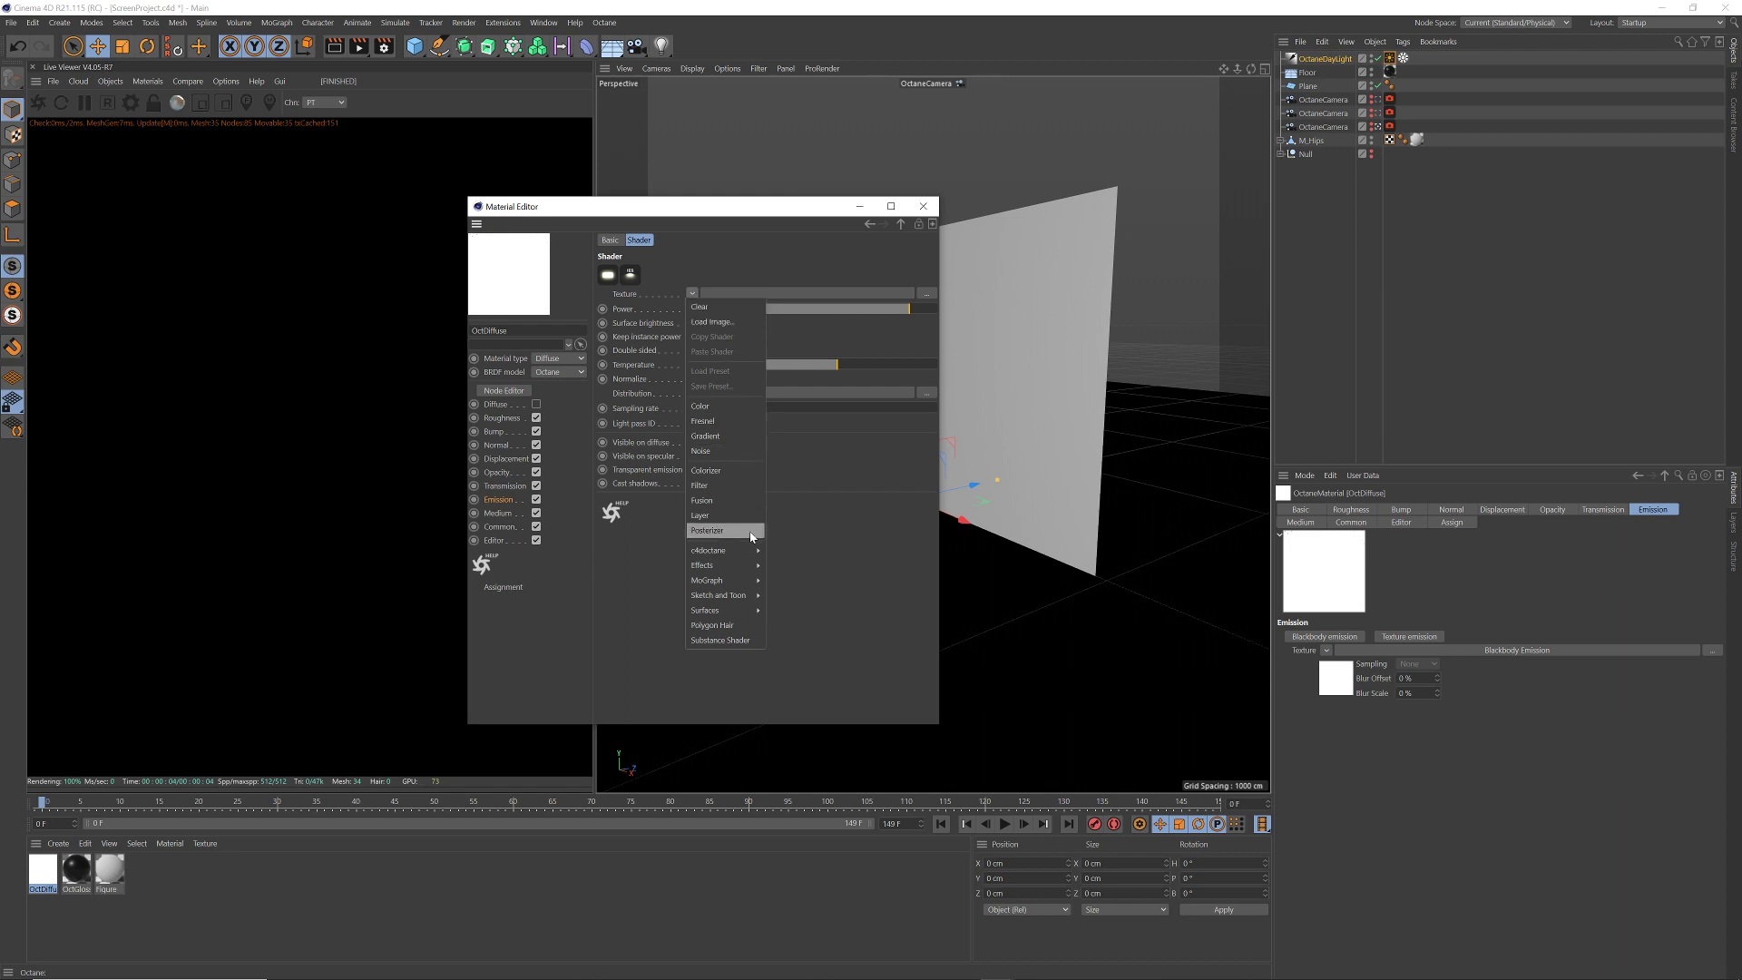
{"action": "mouse_move", "coordinate": [737, 550]}
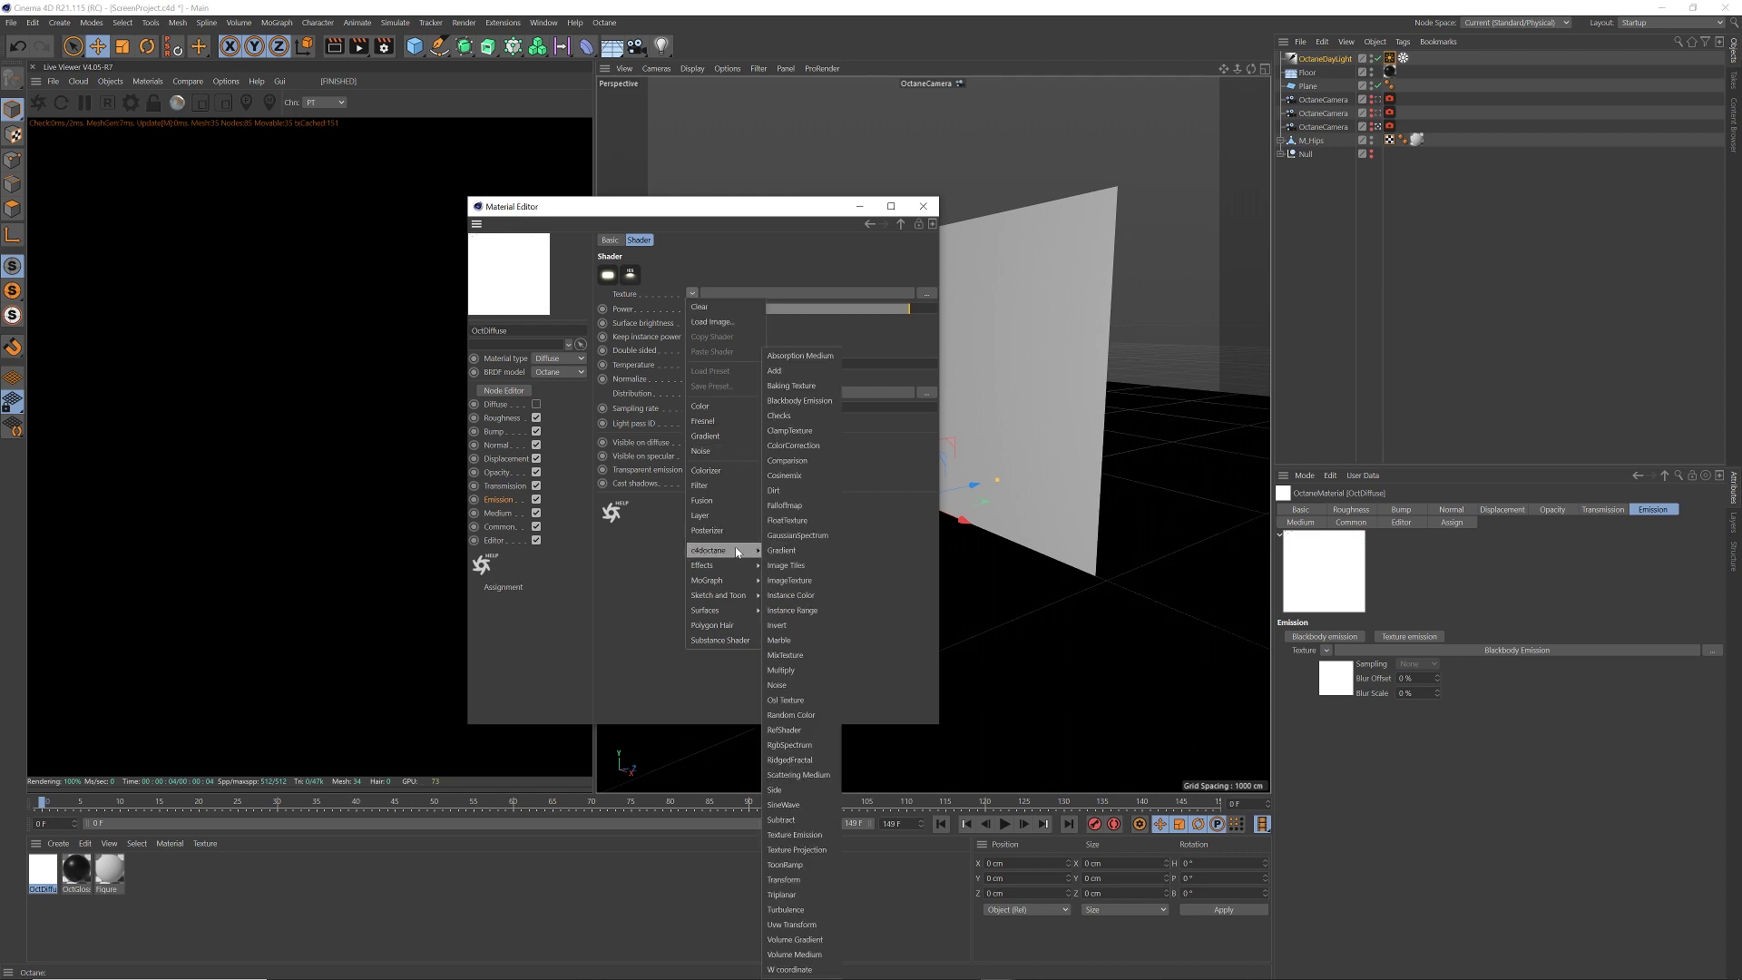
{"action": "left_click", "coordinate": [806, 581]}
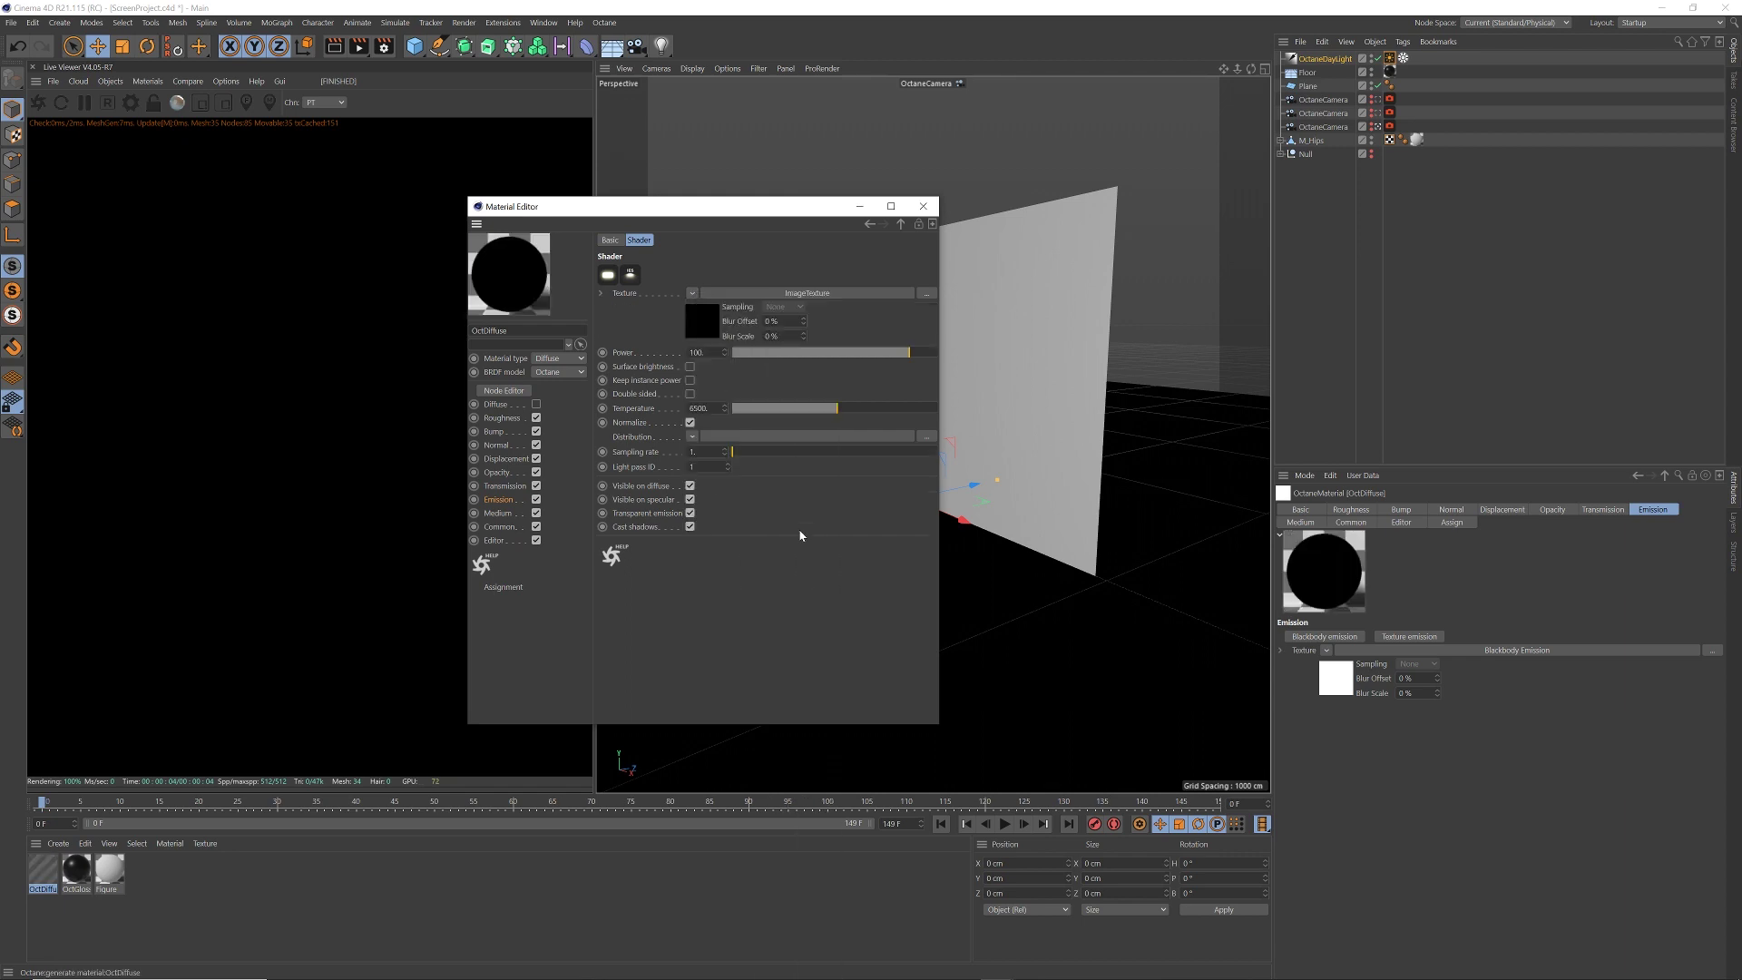
- Load gradientAnimation_00000.png into the ImageTexture and apply the material to the Plane
{"action": "left_click", "coordinate": [867, 292]}
{"action": "left_click", "coordinate": [925, 272]}
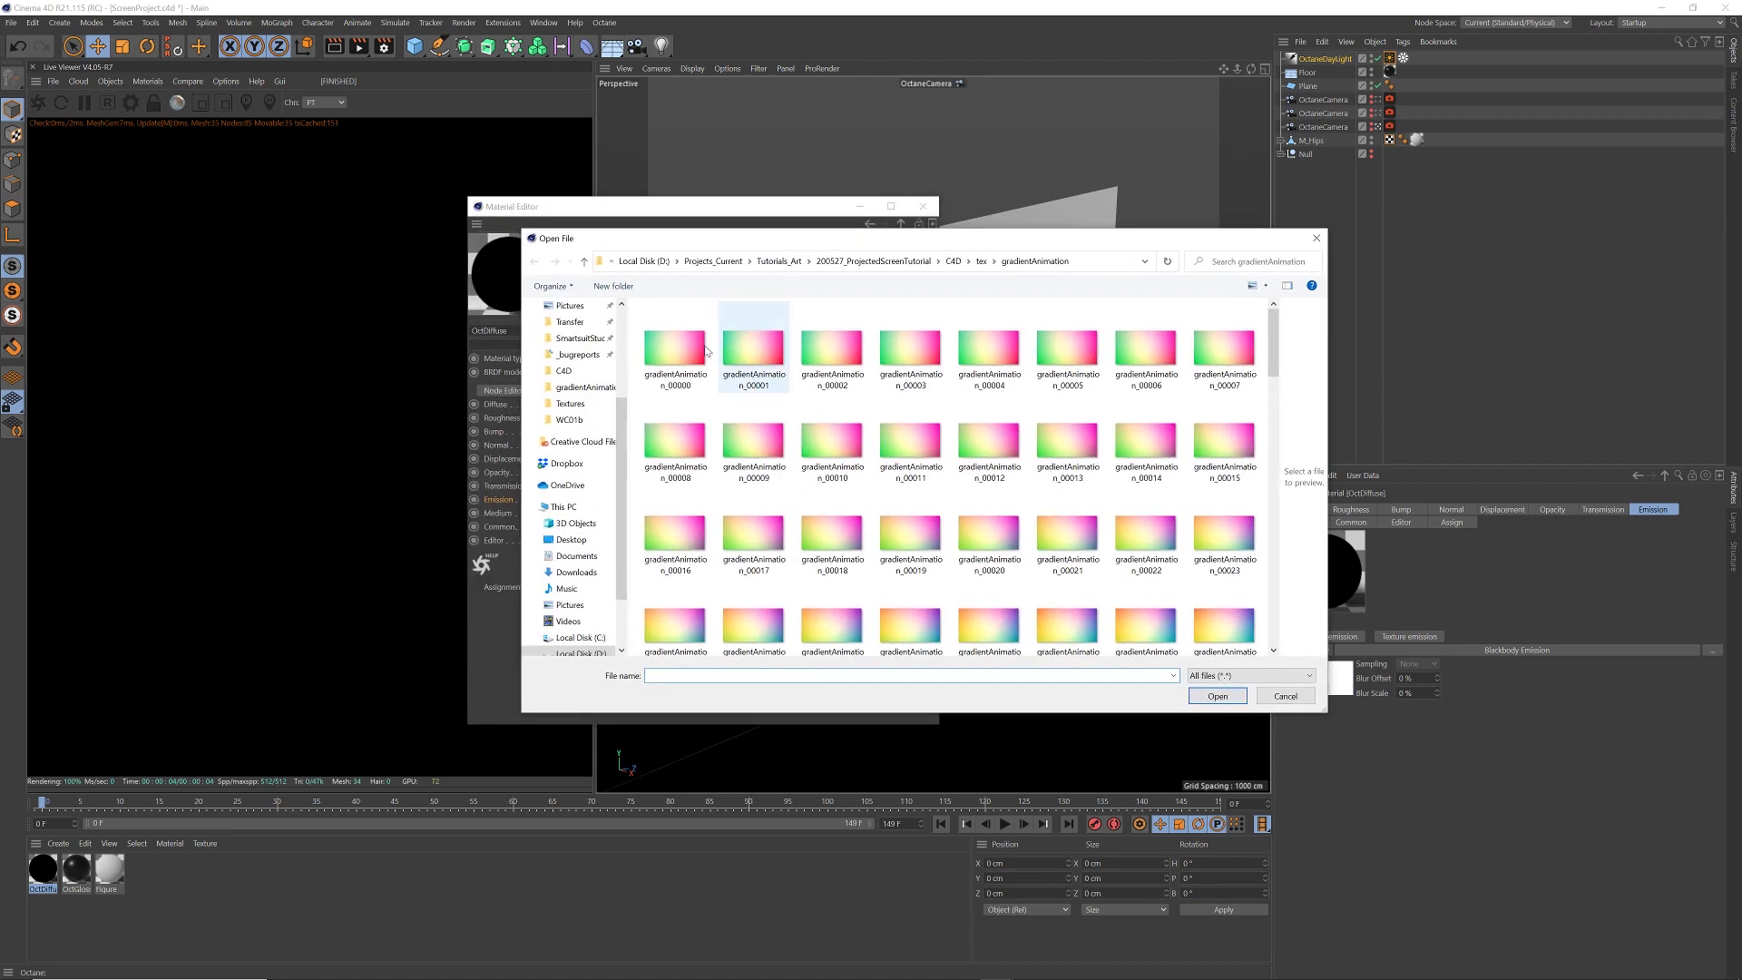
{"action": "left_click", "coordinate": [674, 358]}
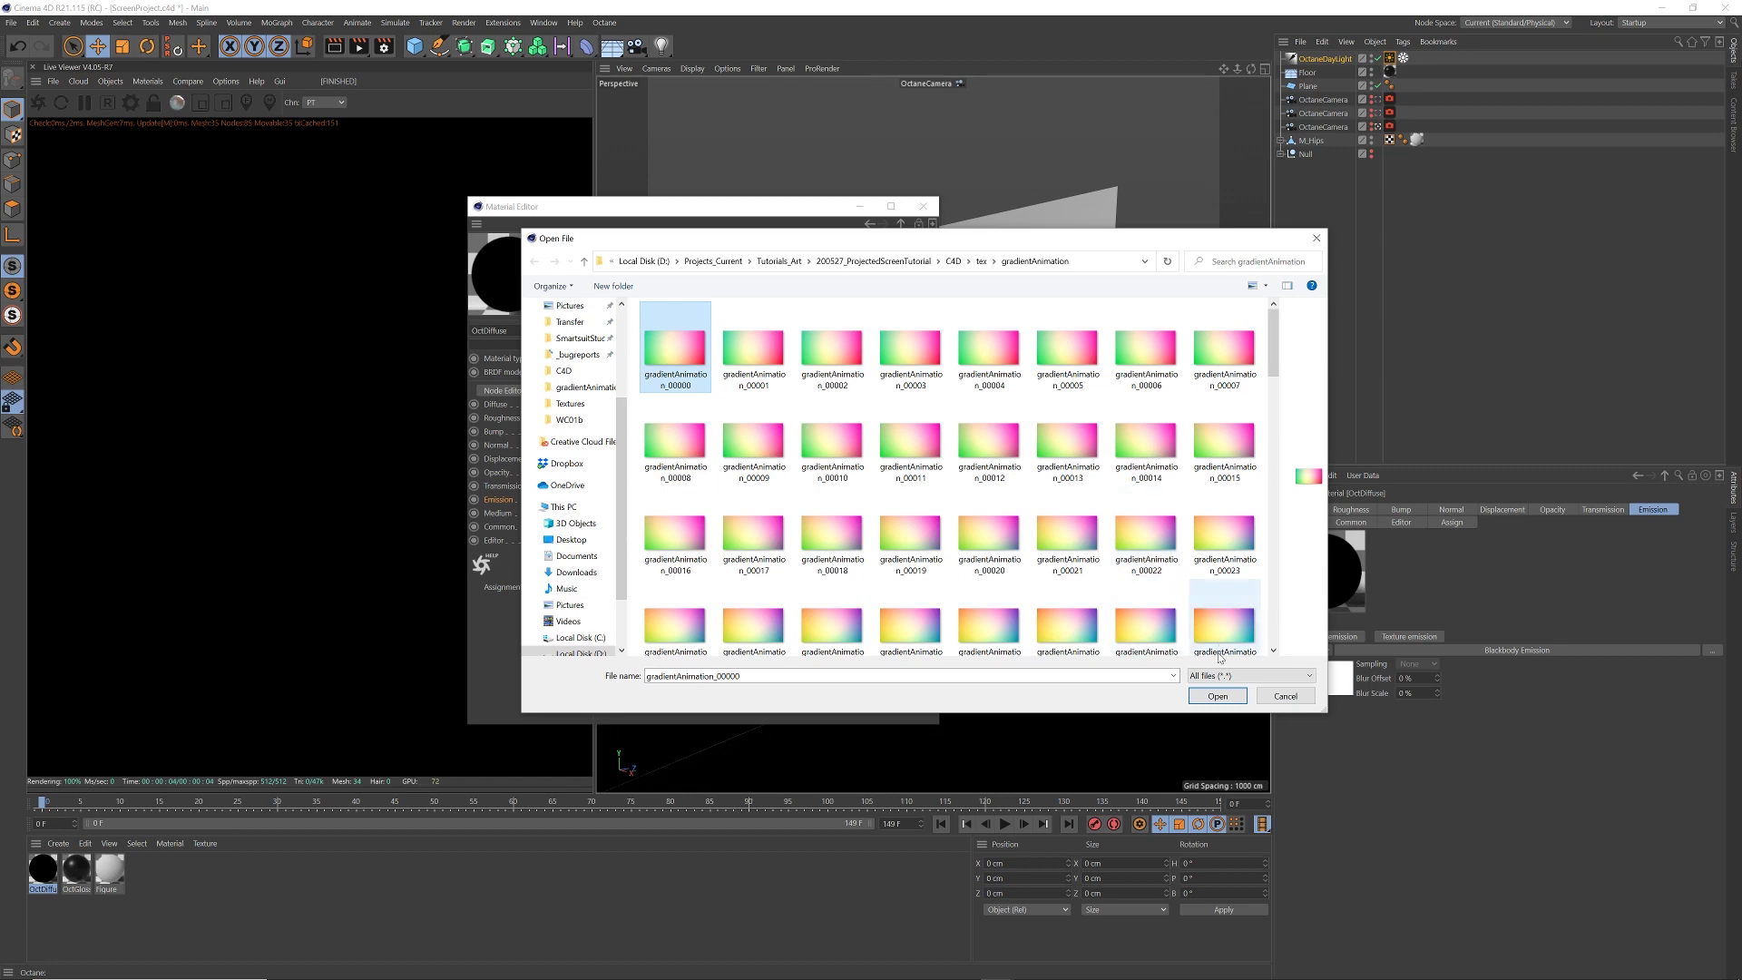
{"action": "left_click", "coordinate": [1219, 697]}
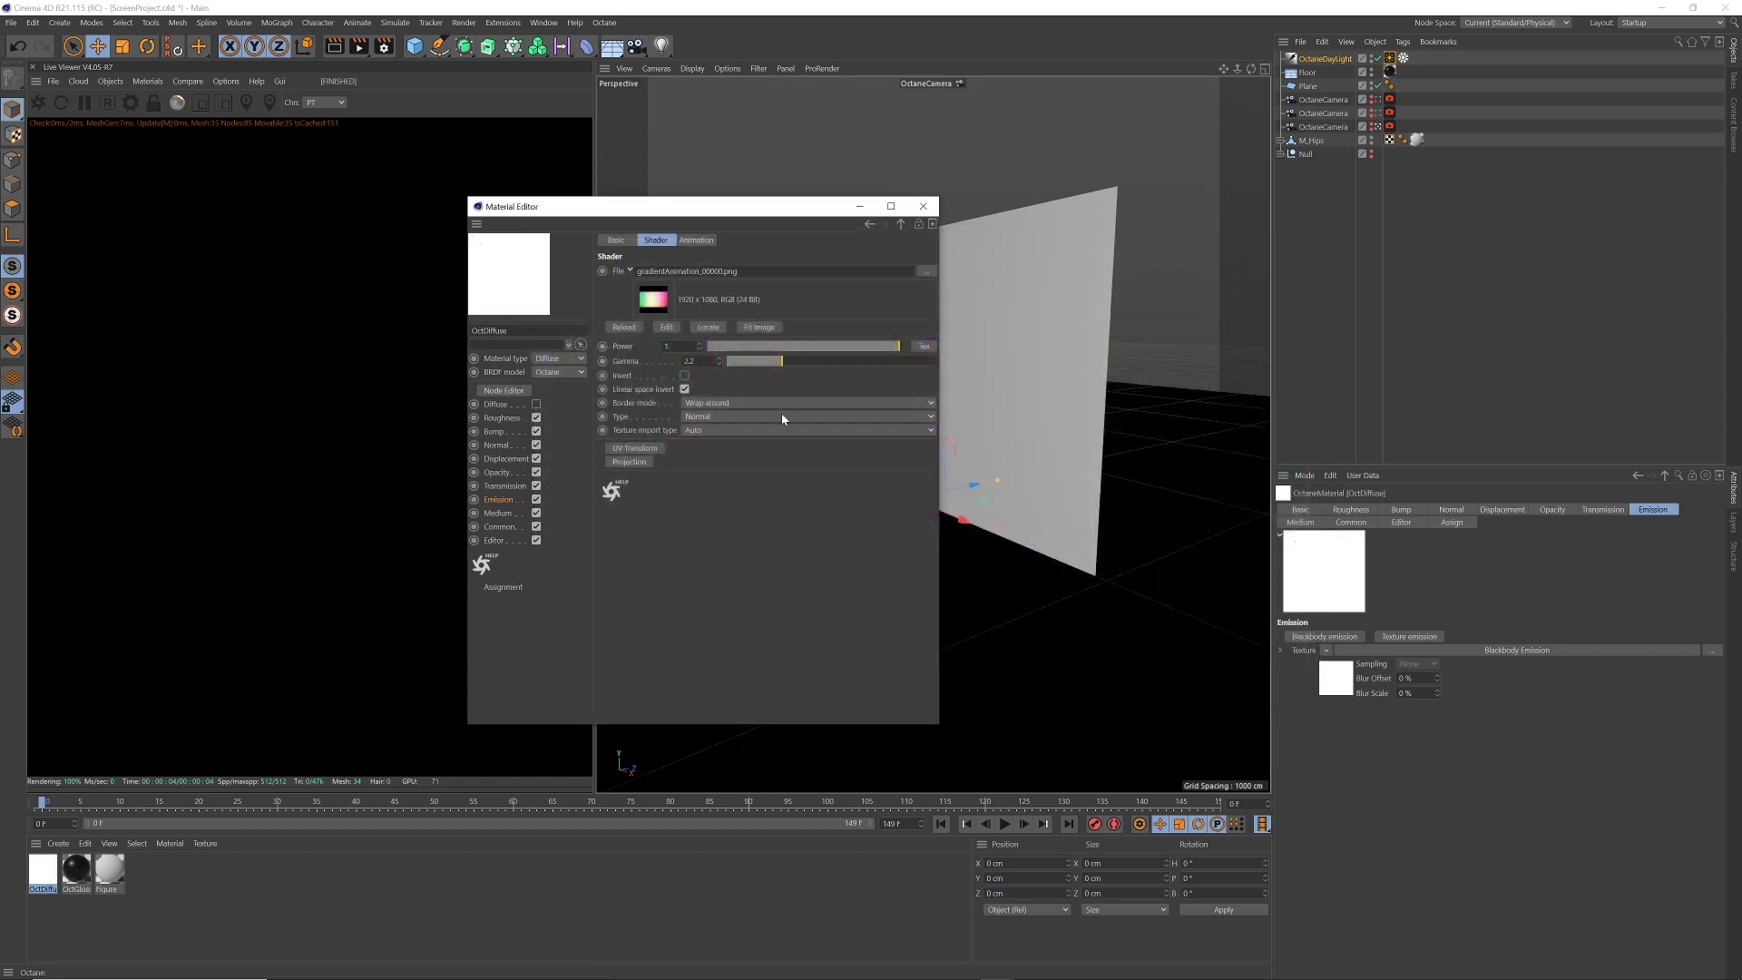
{"action": "left_click", "coordinate": [292, 735]}
{"action": "left_click_drag", "start_coordinate": [1329, 82], "coordinate": [1318, 87]}
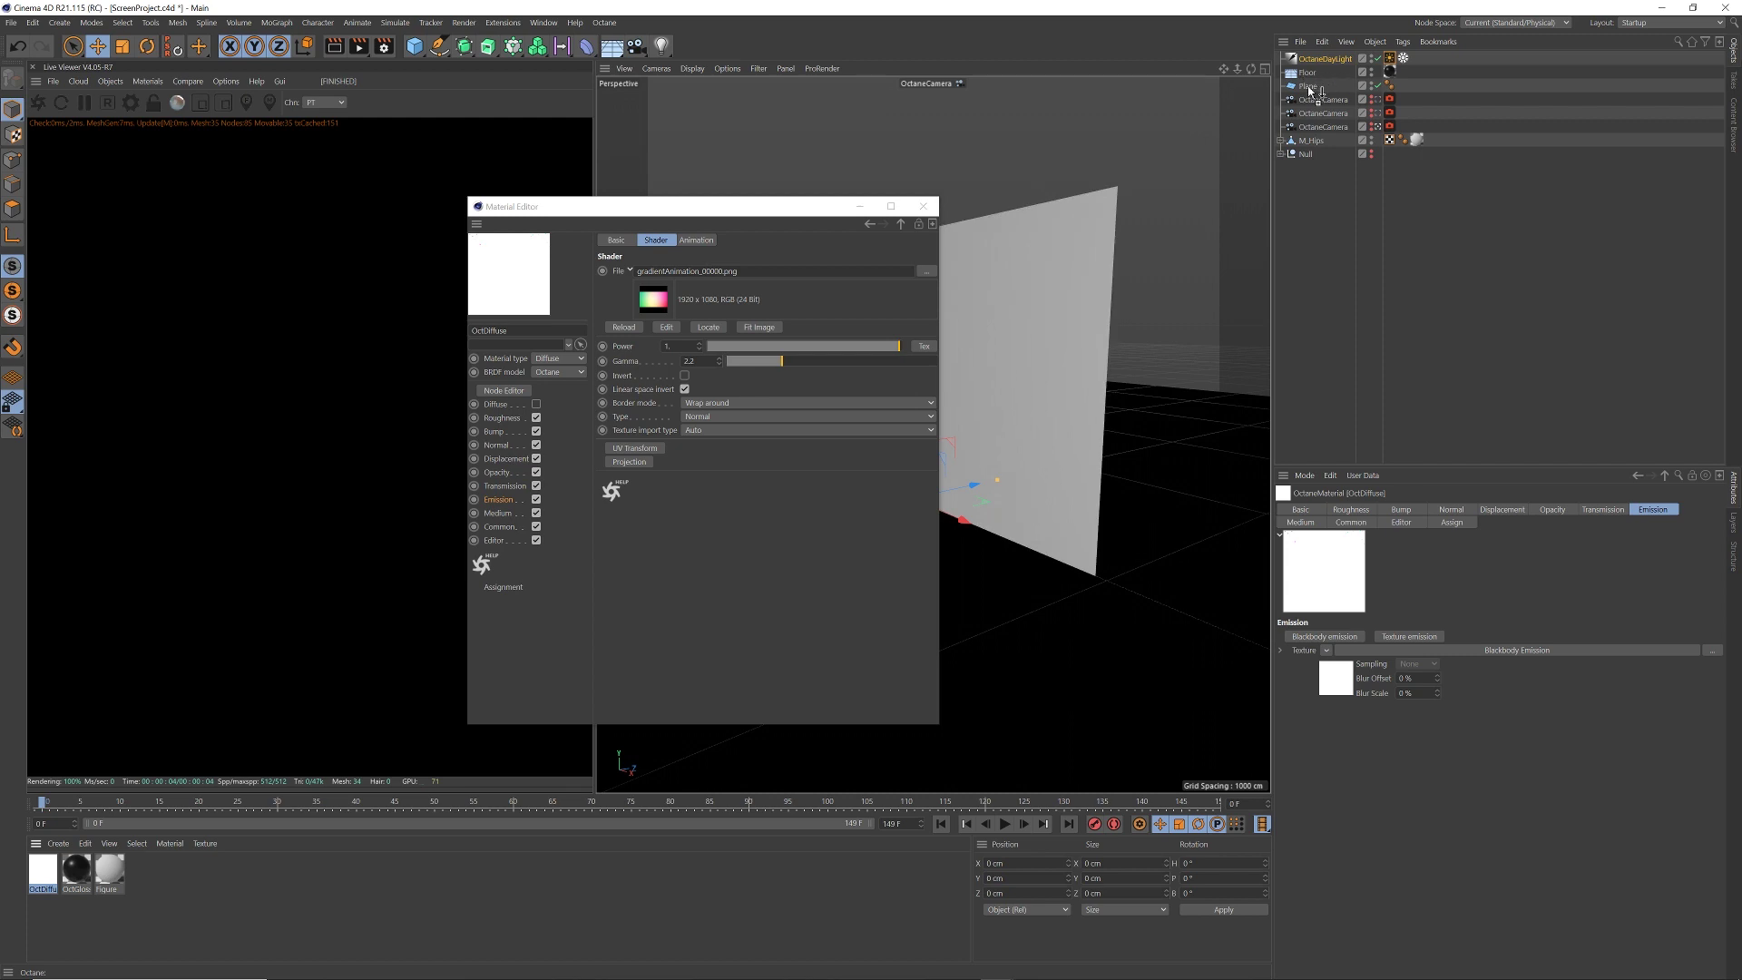
{"action": "left_click_drag", "start_coordinate": [776, 213], "coordinate": [956, 209]}
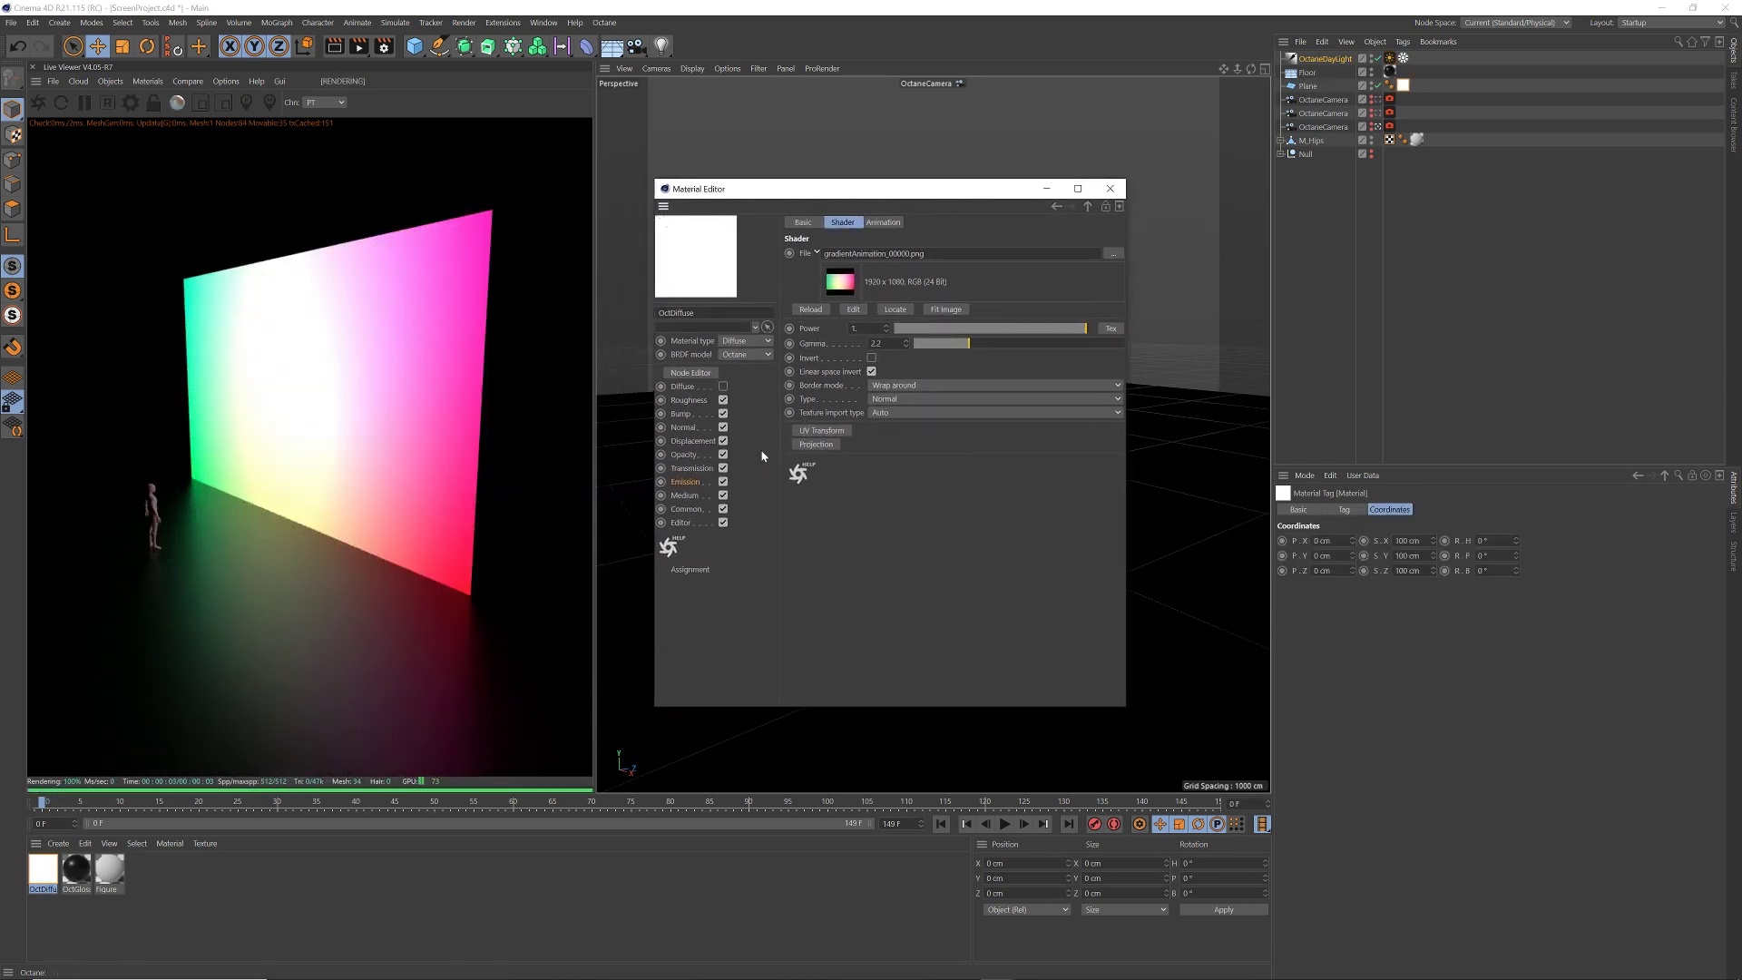
- Enable surface brightness on the blackbody emission with power 1
{"action": "left_click", "coordinate": [1088, 207]}
{"action": "left_click", "coordinate": [877, 349]}
{"action": "left_click", "coordinate": [885, 335]}
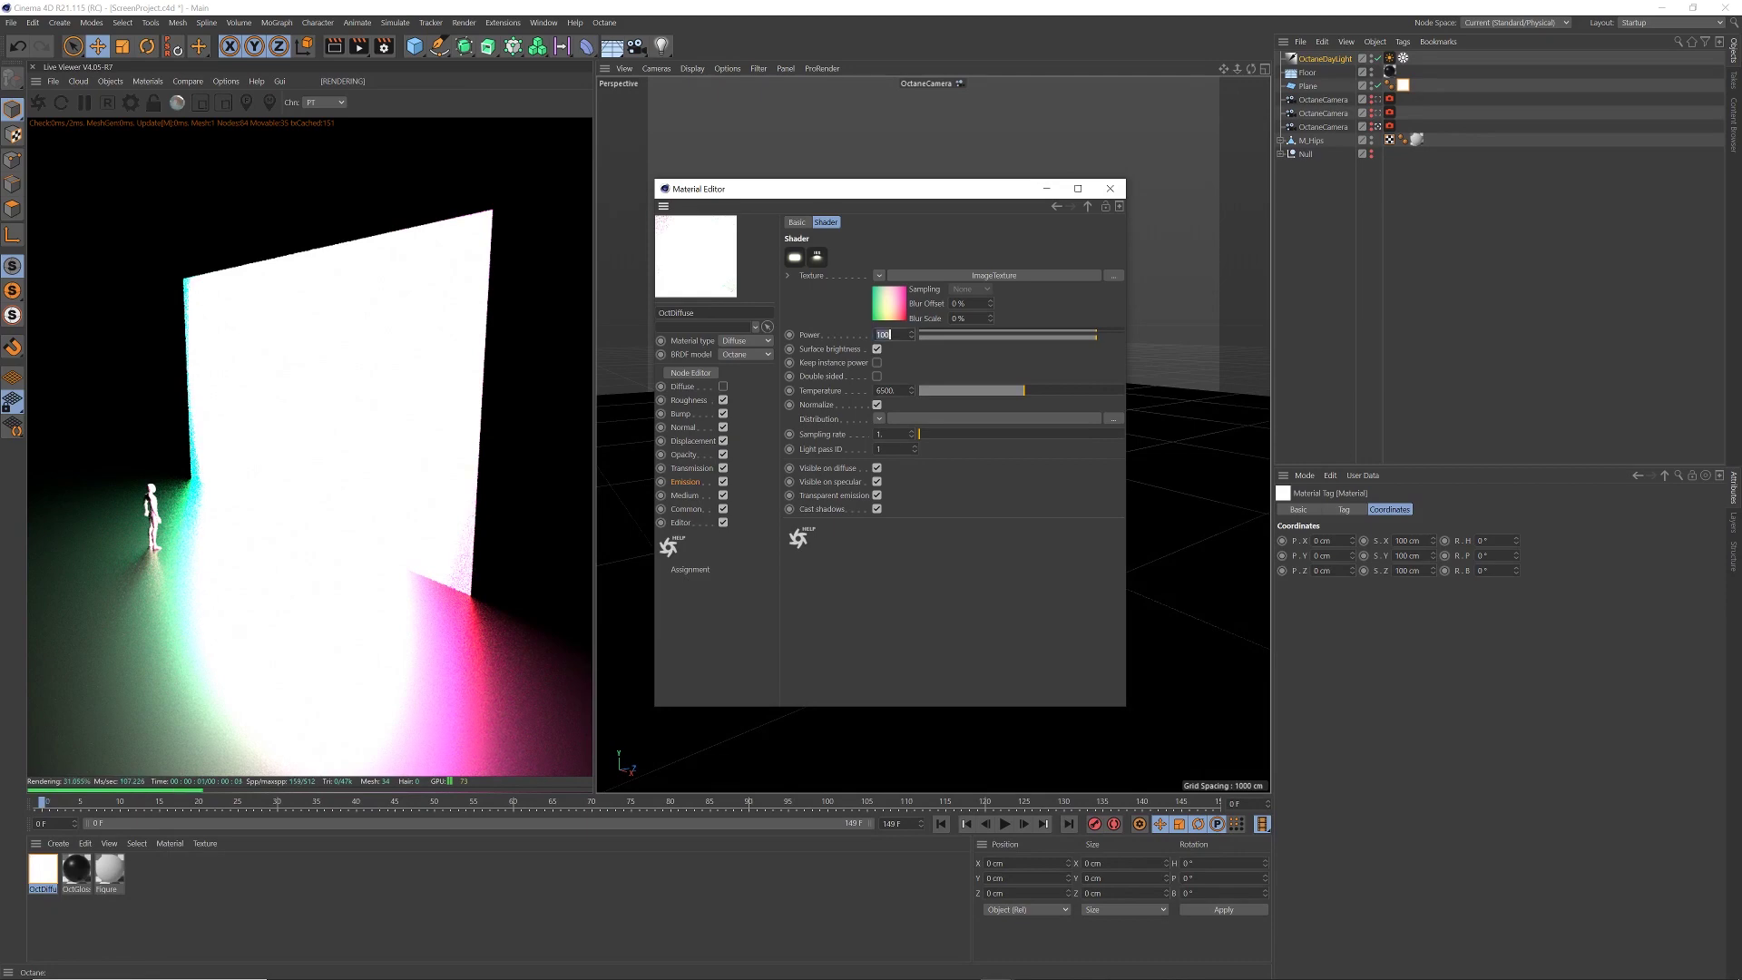
{"action": "type", "text": "1"}
{"action": "key", "text": "Return"}
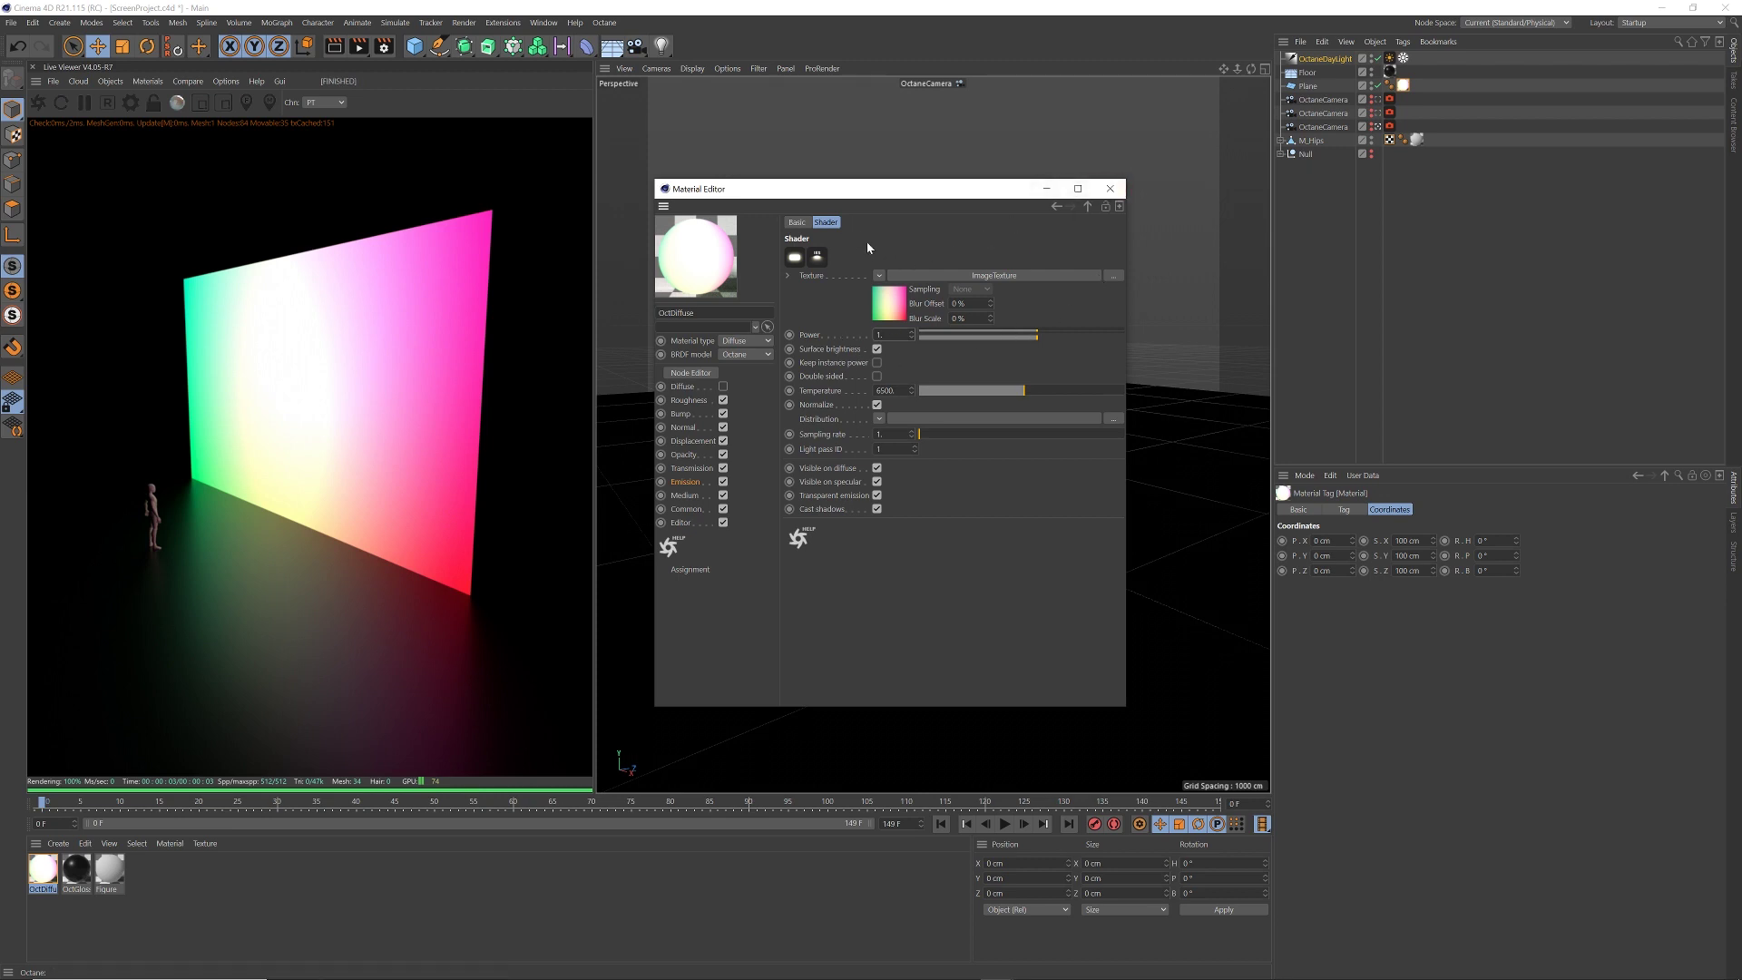
- Check the image sequence animation settings, preview frame 93, and view through the OctaneCamera near the figure
{"action": "left_click", "coordinate": [1016, 276]}
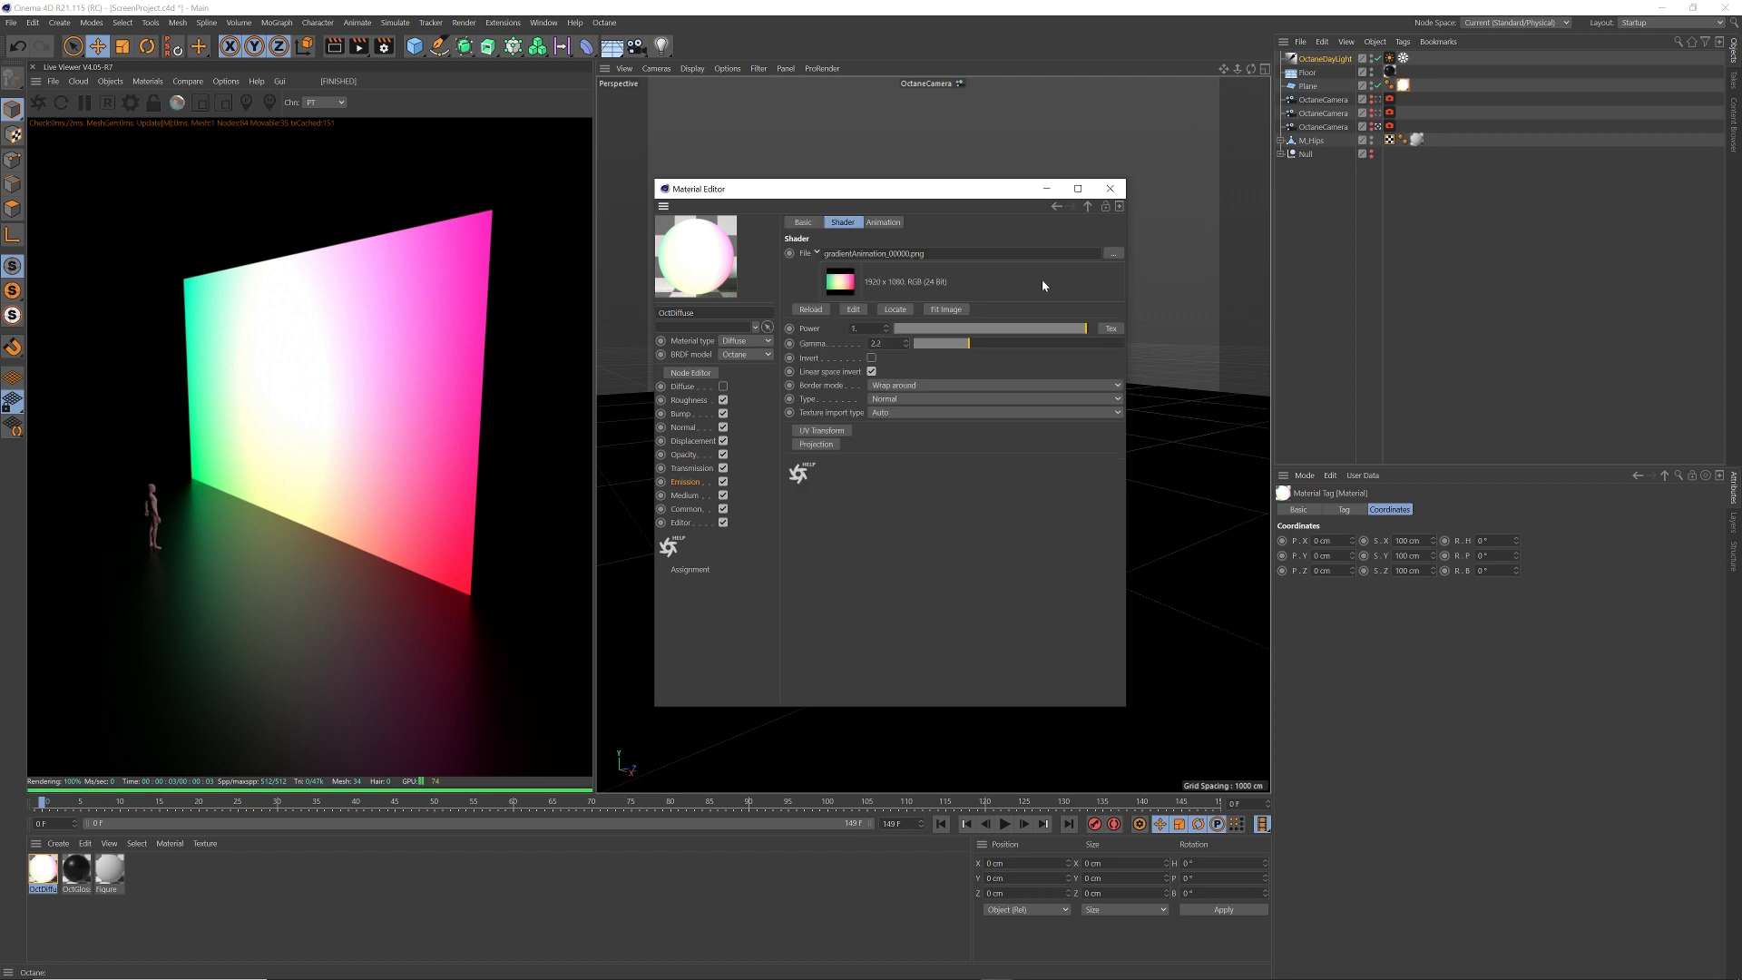
{"action": "left_click", "coordinate": [883, 222]}
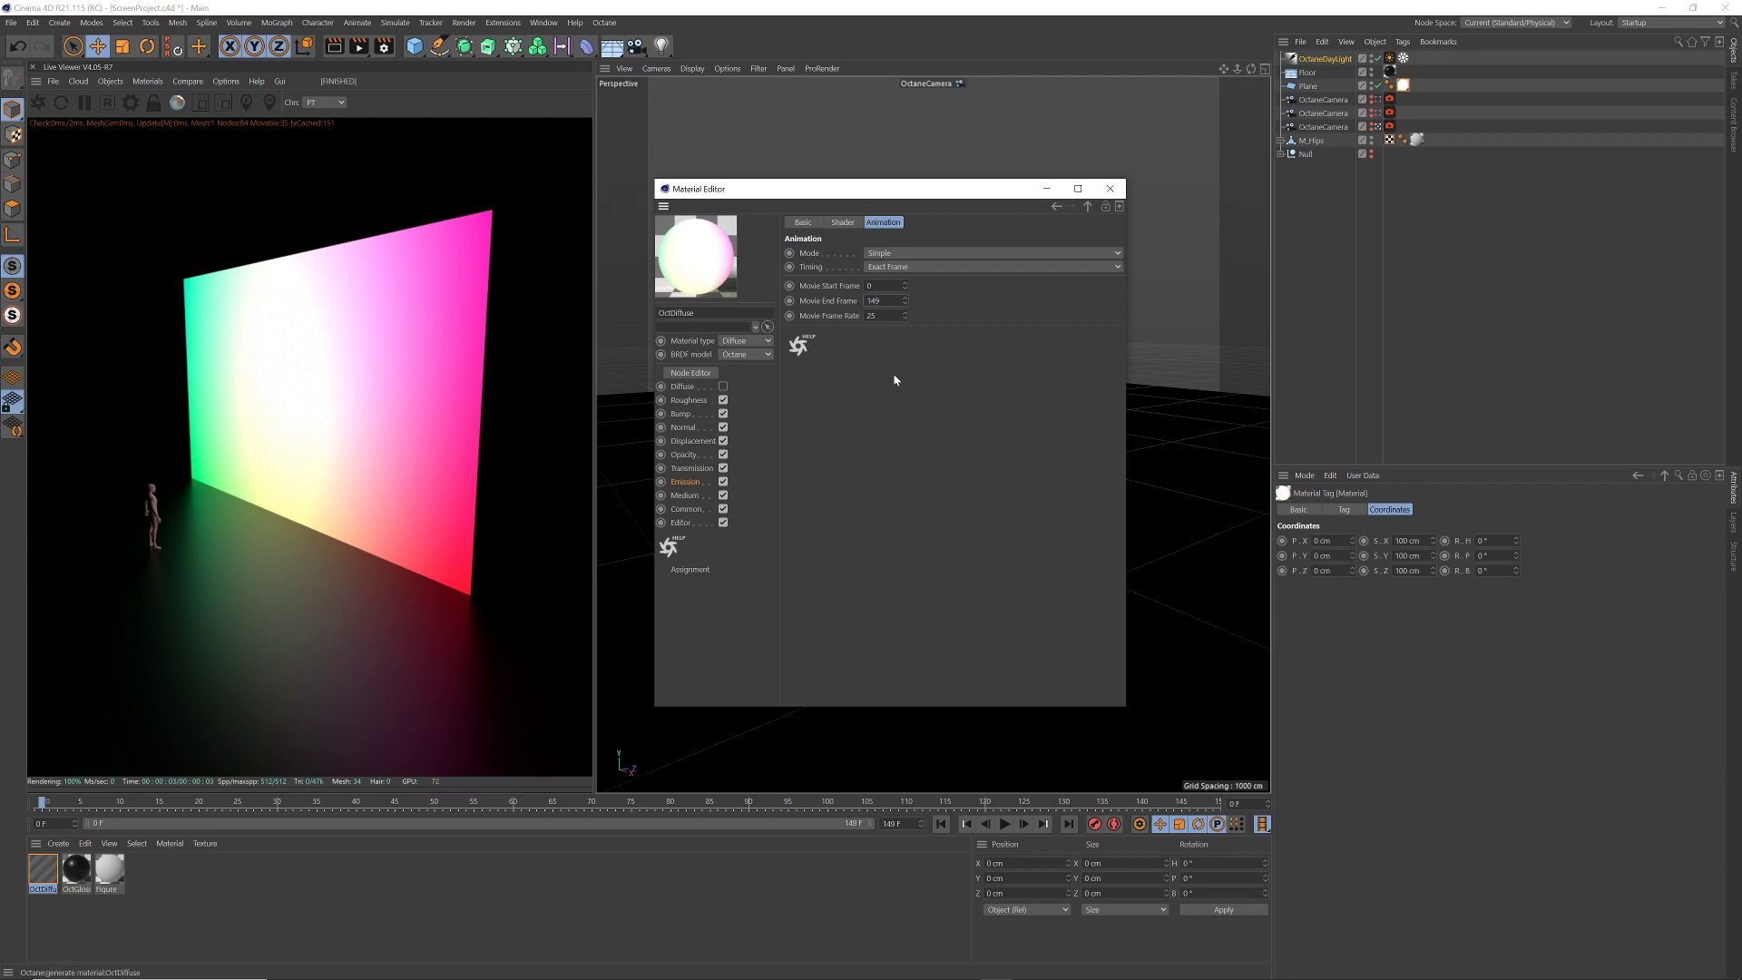
{"action": "left_click", "coordinate": [1110, 189]}
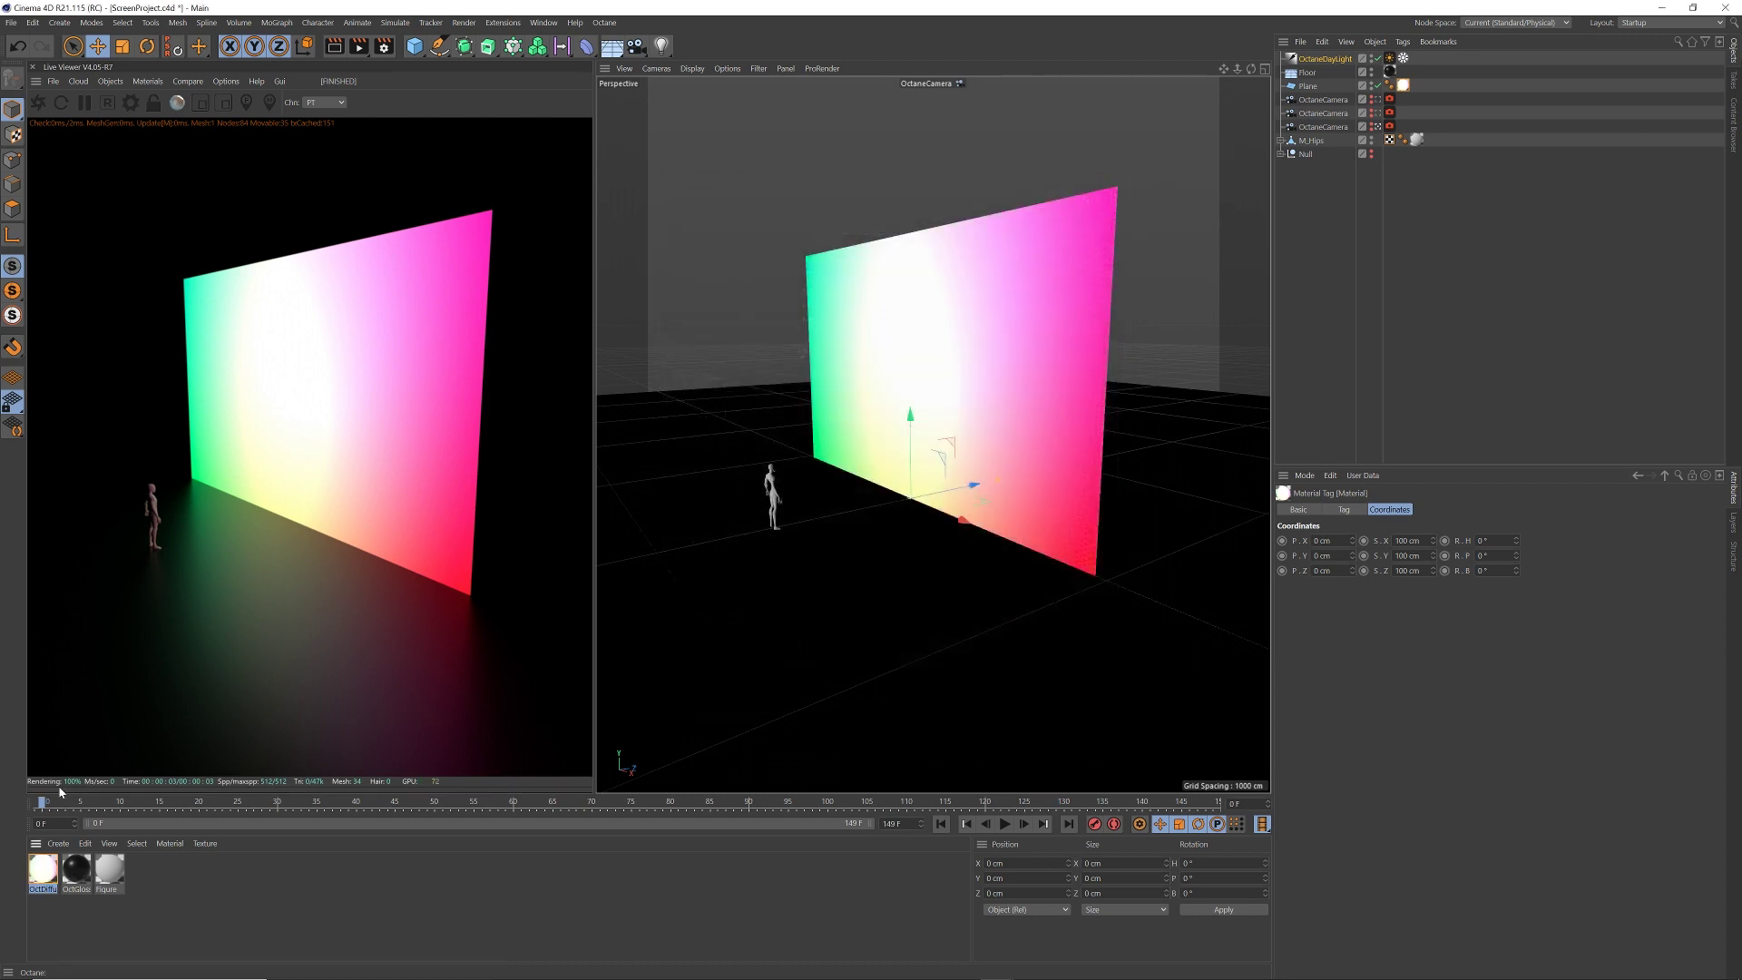
{"action": "mouse_move", "coordinate": [53, 803]}
{"action": "left_mouse_down"}
{"action": "mouse_move", "coordinate": [765, 803]}
{"action": "mouse_move", "coordinate": [1076, 770]}
{"action": "mouse_move", "coordinate": [1226, 788]}
{"action": "mouse_move", "coordinate": [61, 790]}
{"action": "mouse_move", "coordinate": [587, 799]}
{"action": "mouse_move", "coordinate": [41, 814]}
{"action": "left_mouse_up"}
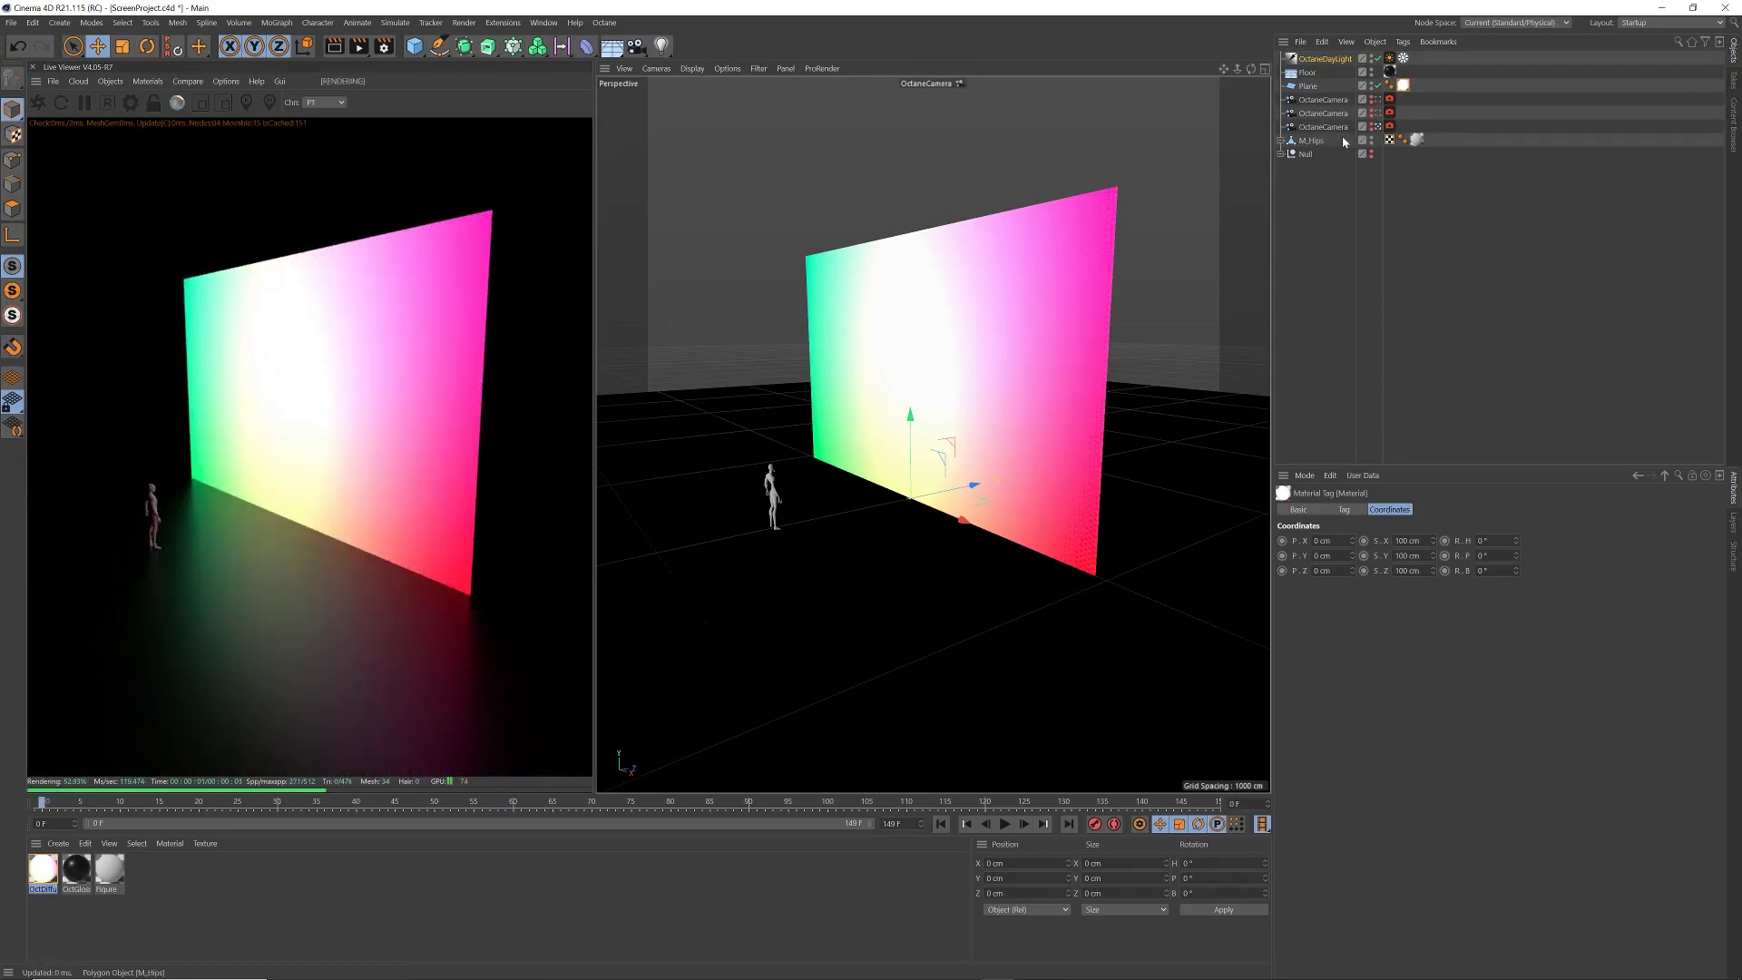
{"action": "left_click", "coordinate": [1377, 112]}
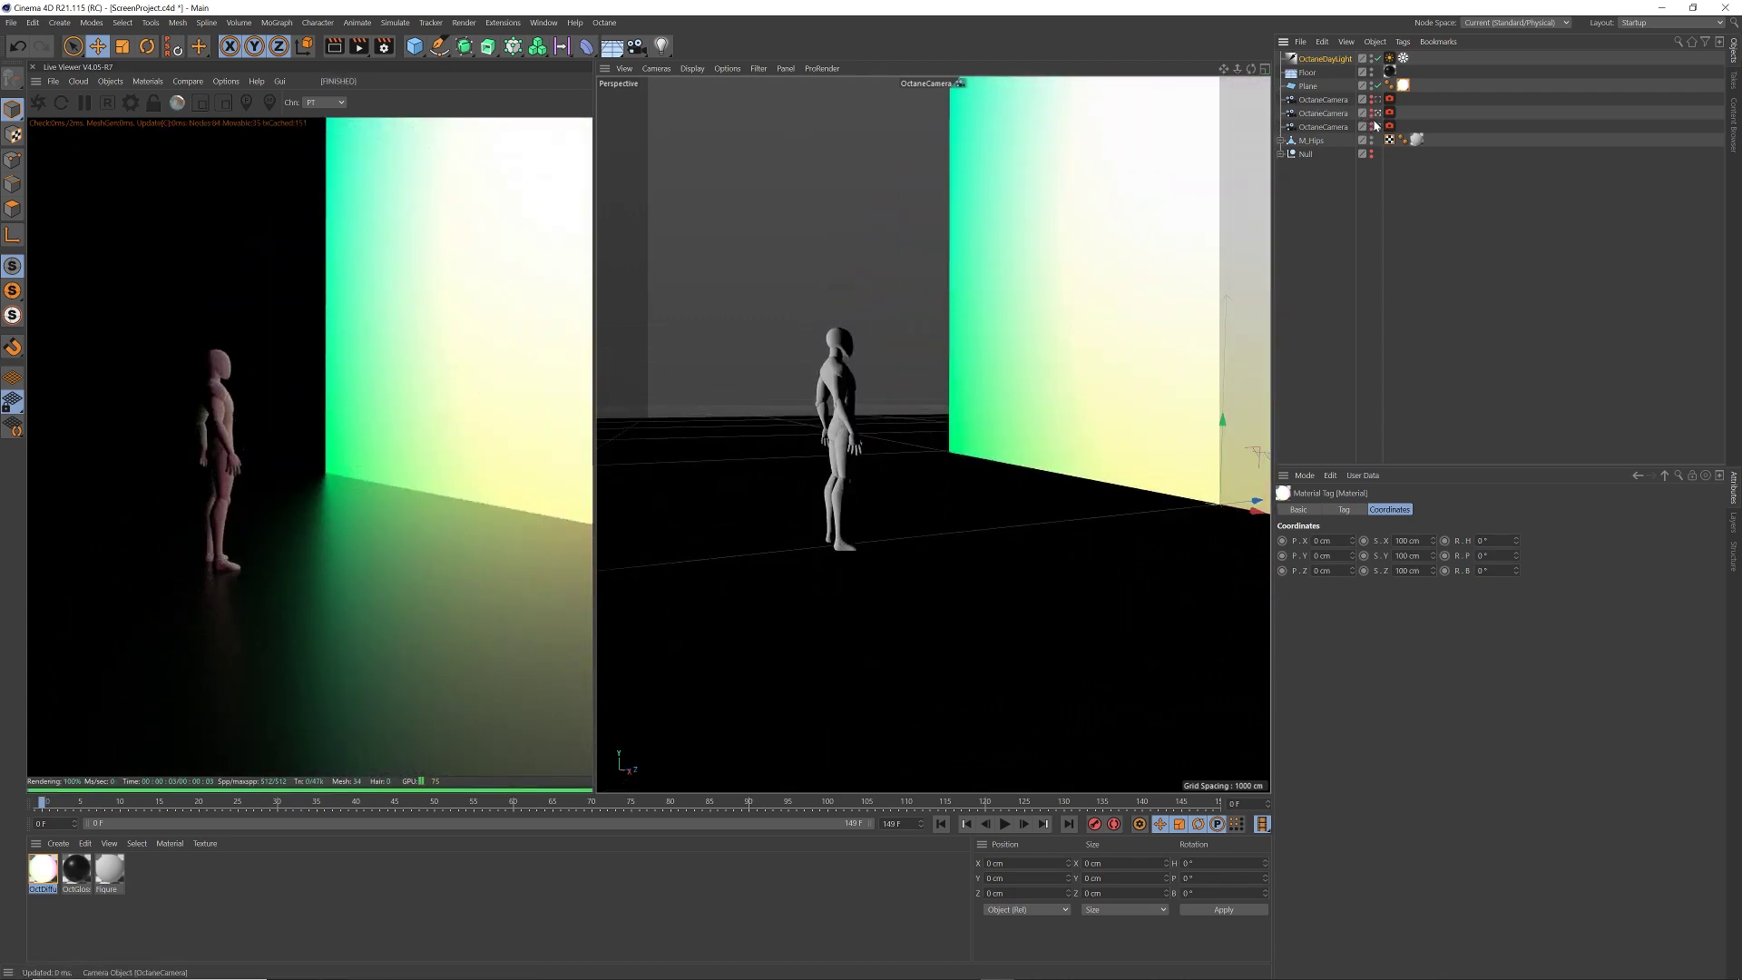
- Try the wall's blackbody emission power at 10
{"action": "double_click", "coordinate": [1405, 86]}
{"action": "left_click", "coordinate": [1475, 651]}
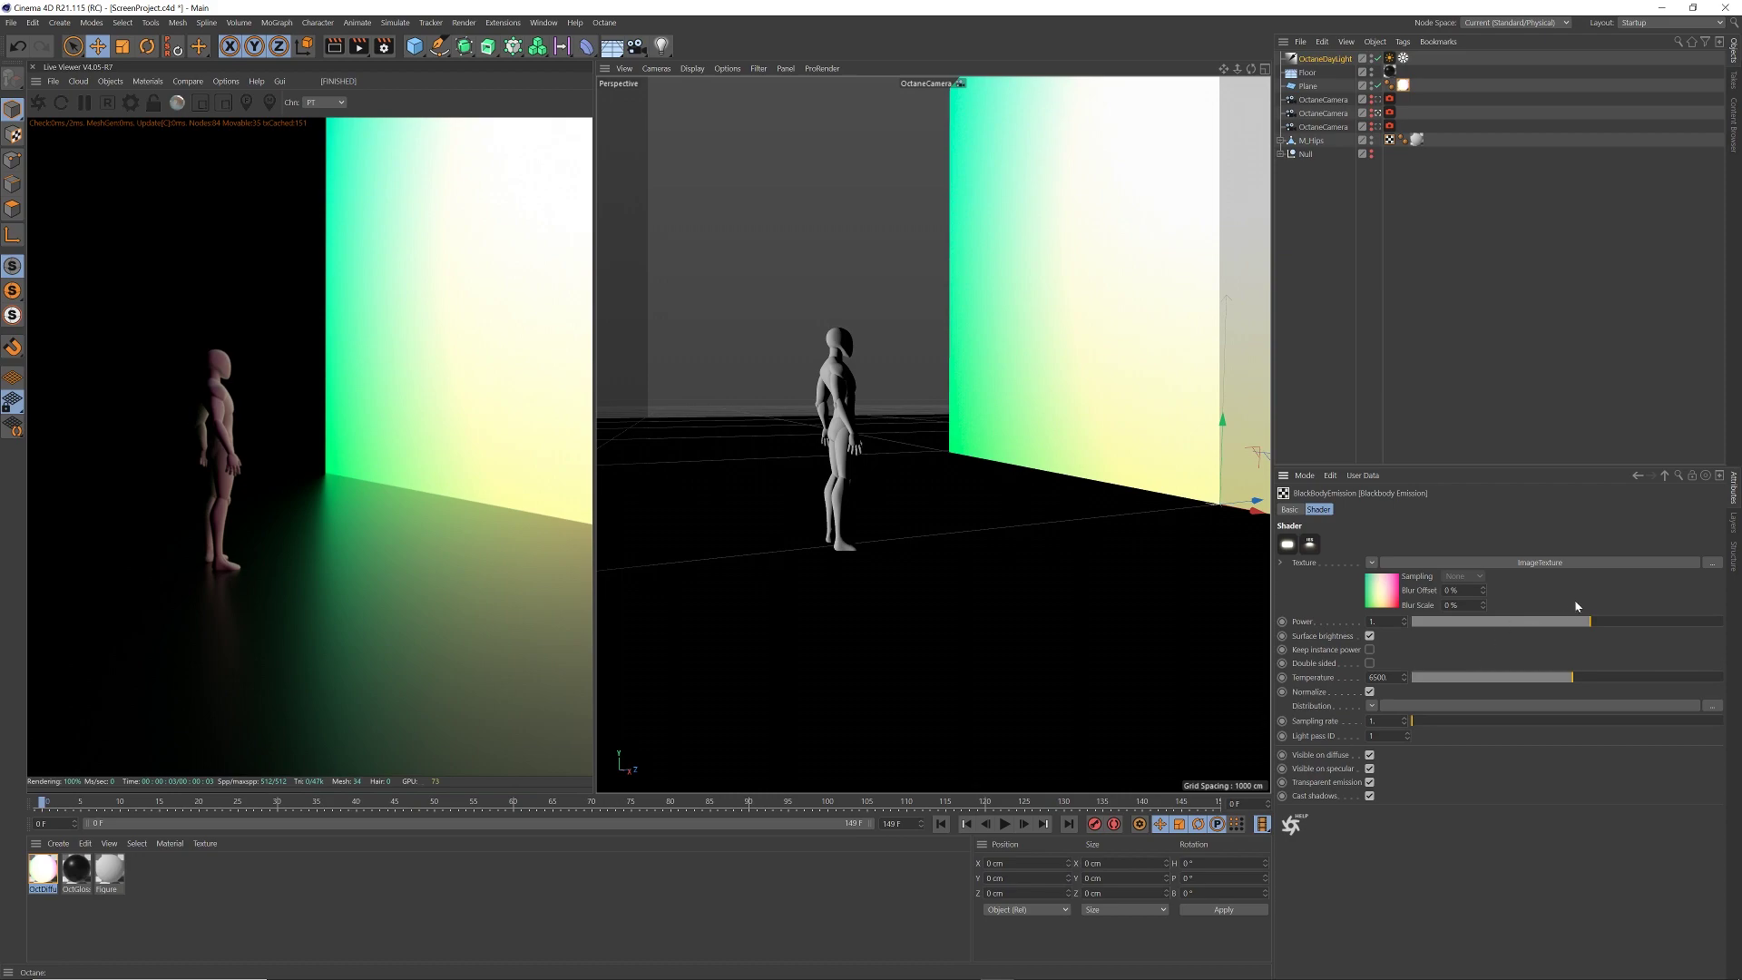
{"action": "left_click_drag", "start_coordinate": [1598, 622], "coordinate": [1678, 622]}
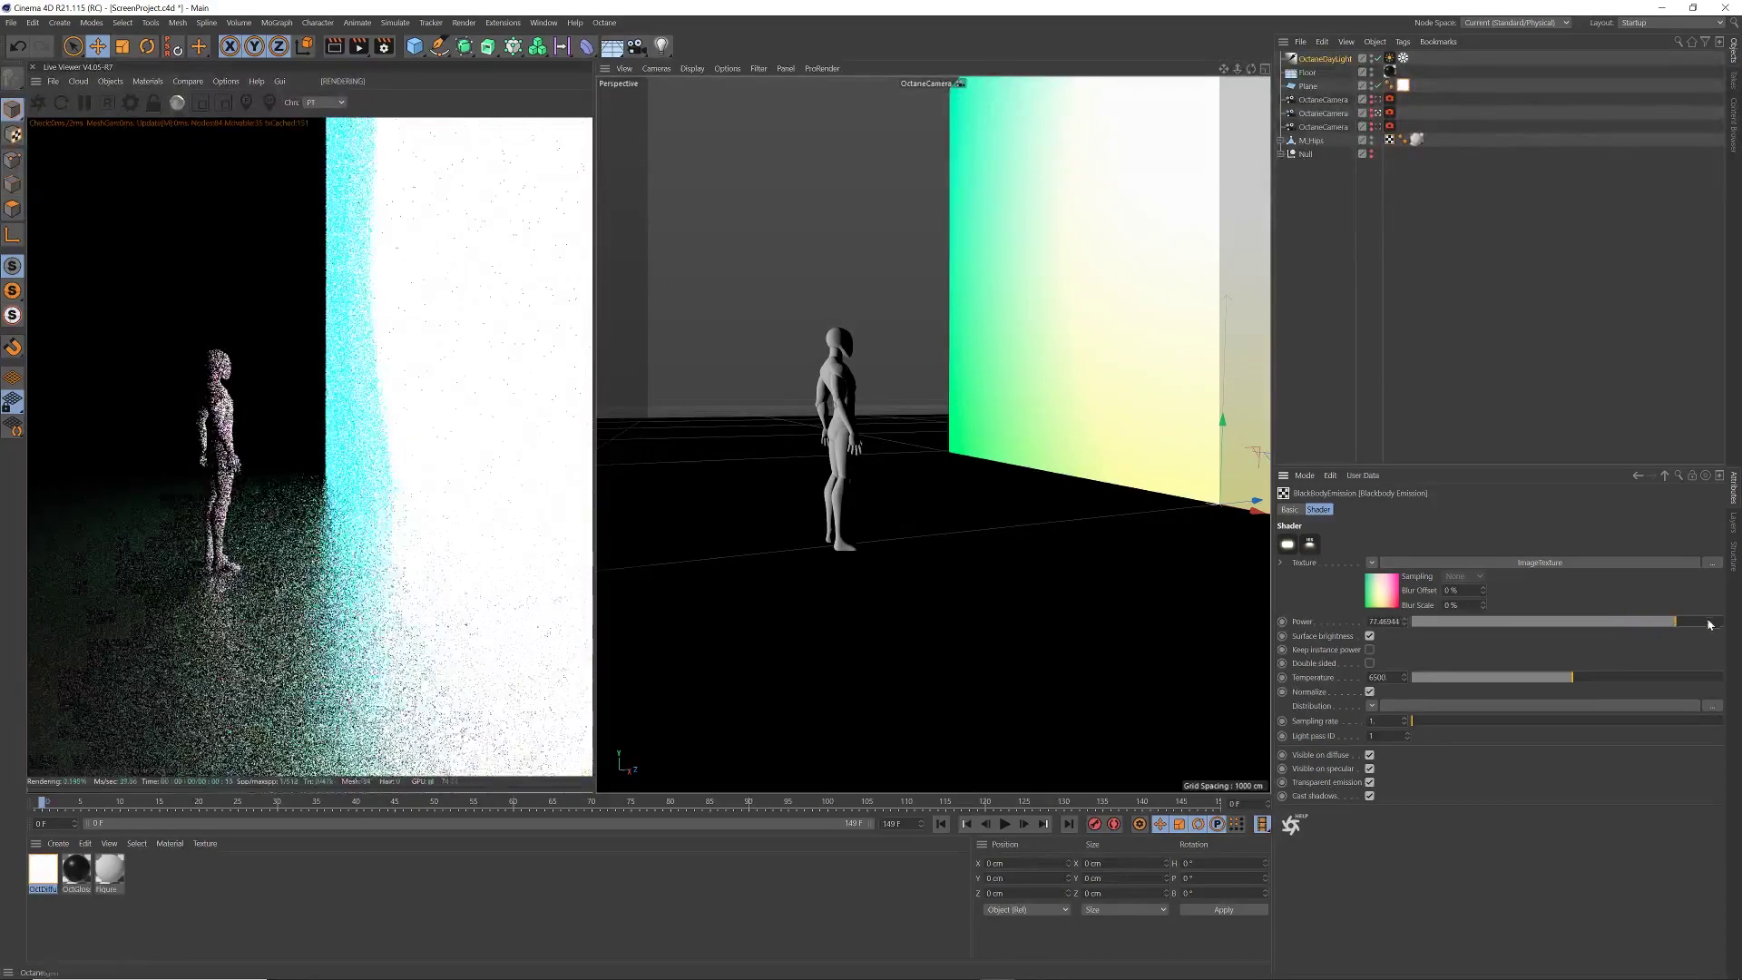
{"action": "double_click", "coordinate": [1384, 621]}
{"action": "type", "text": "1"}
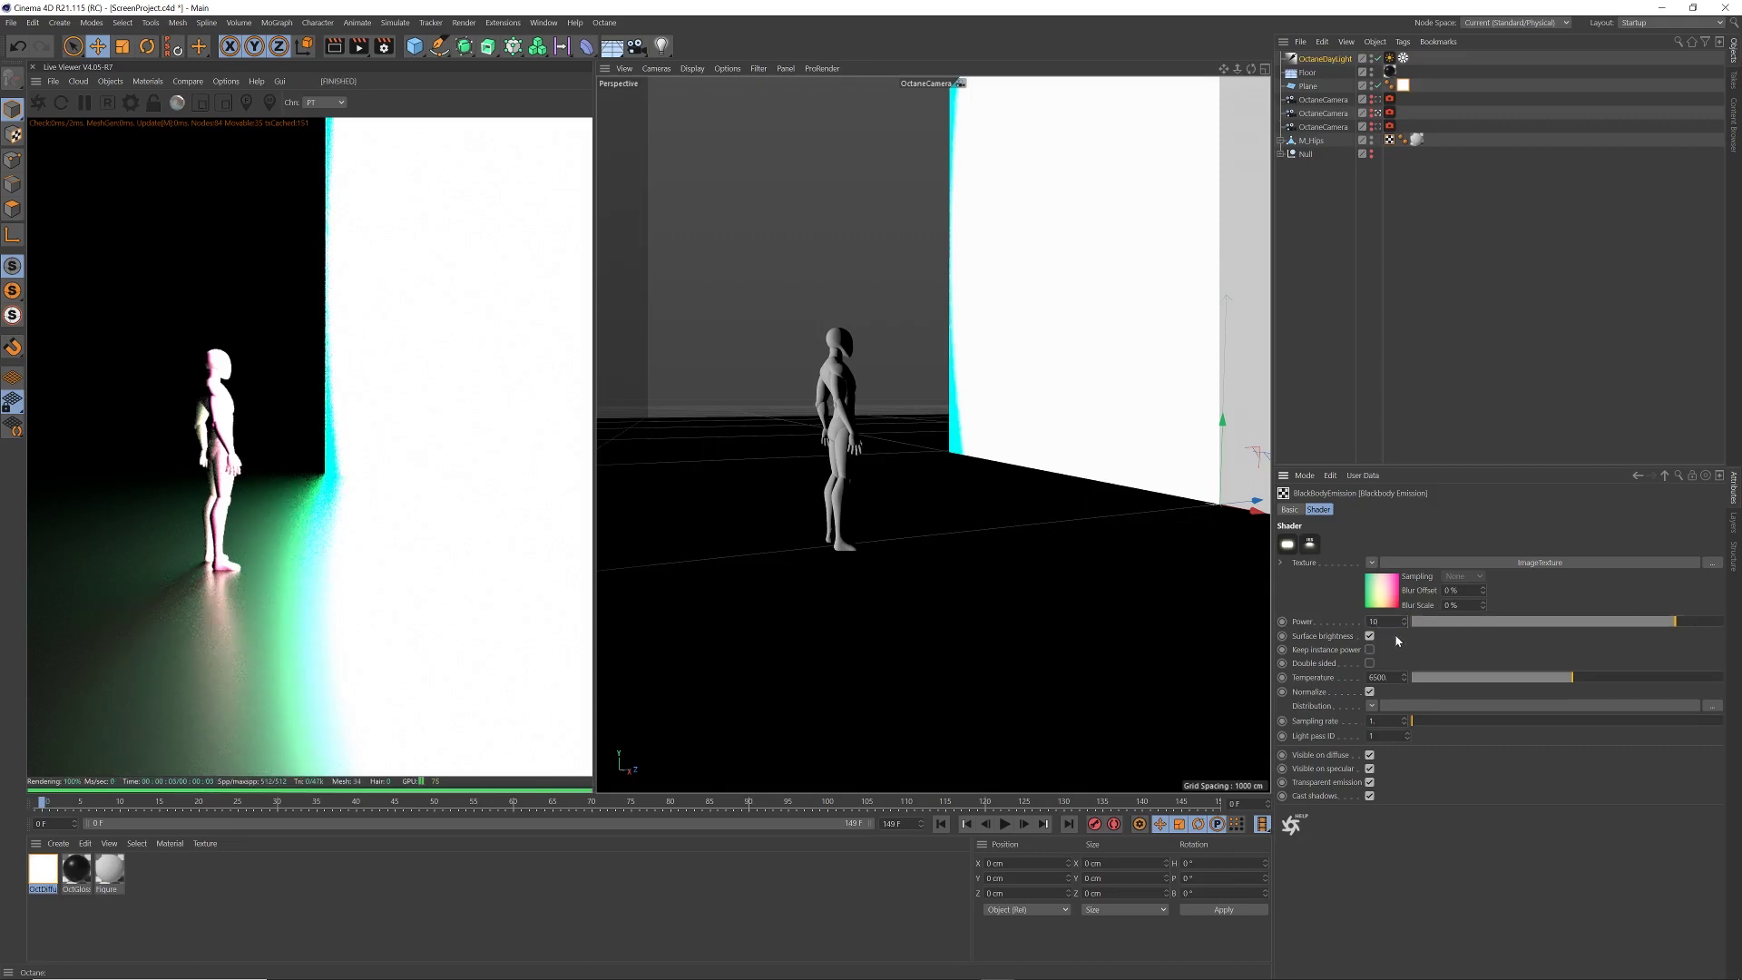
{"action": "type", "text": "0"}
{"action": "key", "text": "Return"}
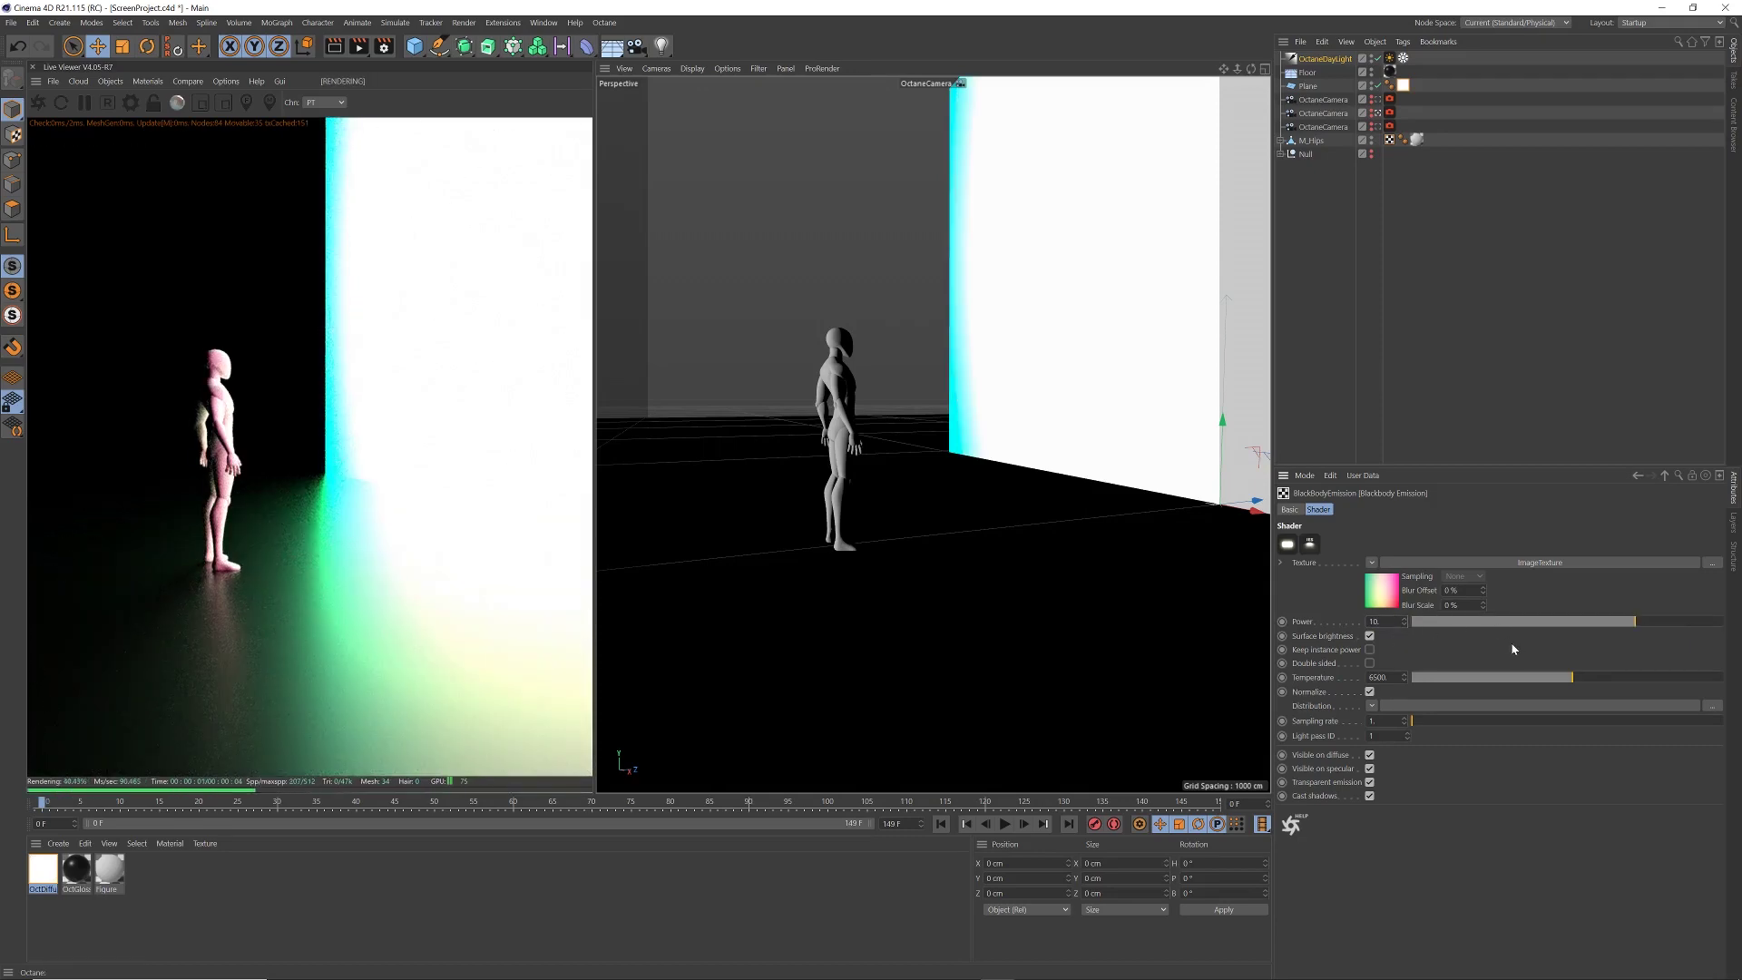
- Switch to the wide OctaneCamera showing the whole wall and set emission power back to 1
{"action": "left_click", "coordinate": [1378, 126]}
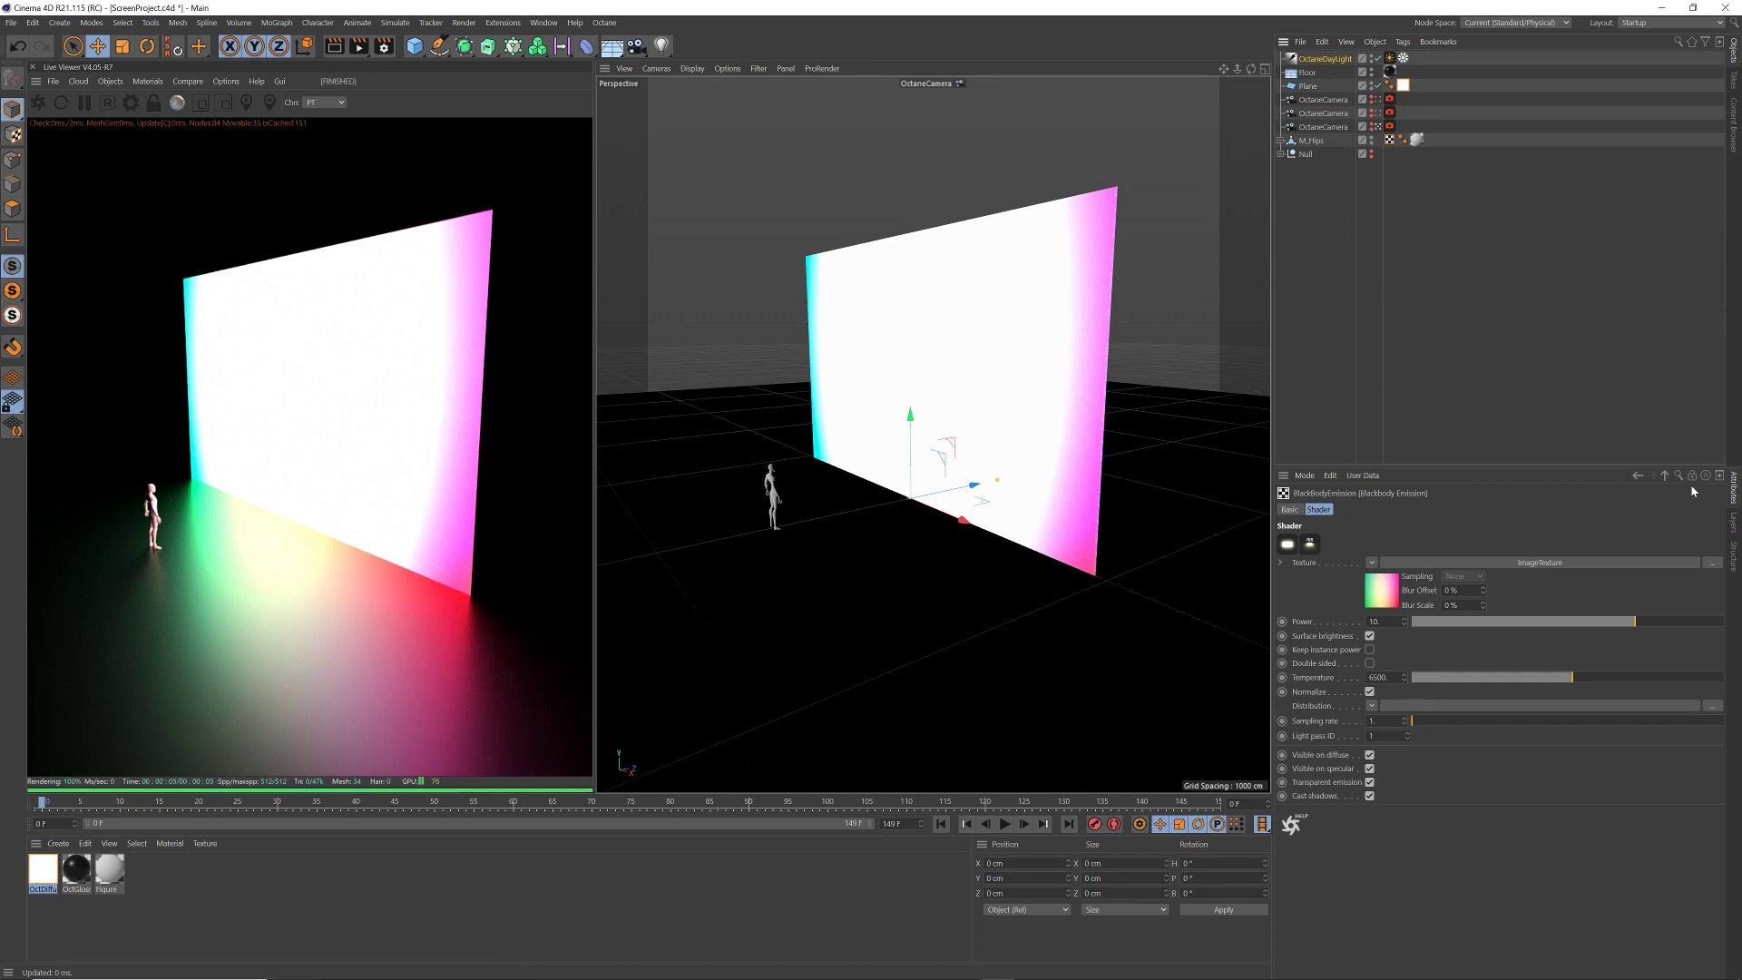
{"action": "double_click", "coordinate": [1374, 622]}
{"action": "type", "text": "1"}
{"action": "key", "text": "Return"}
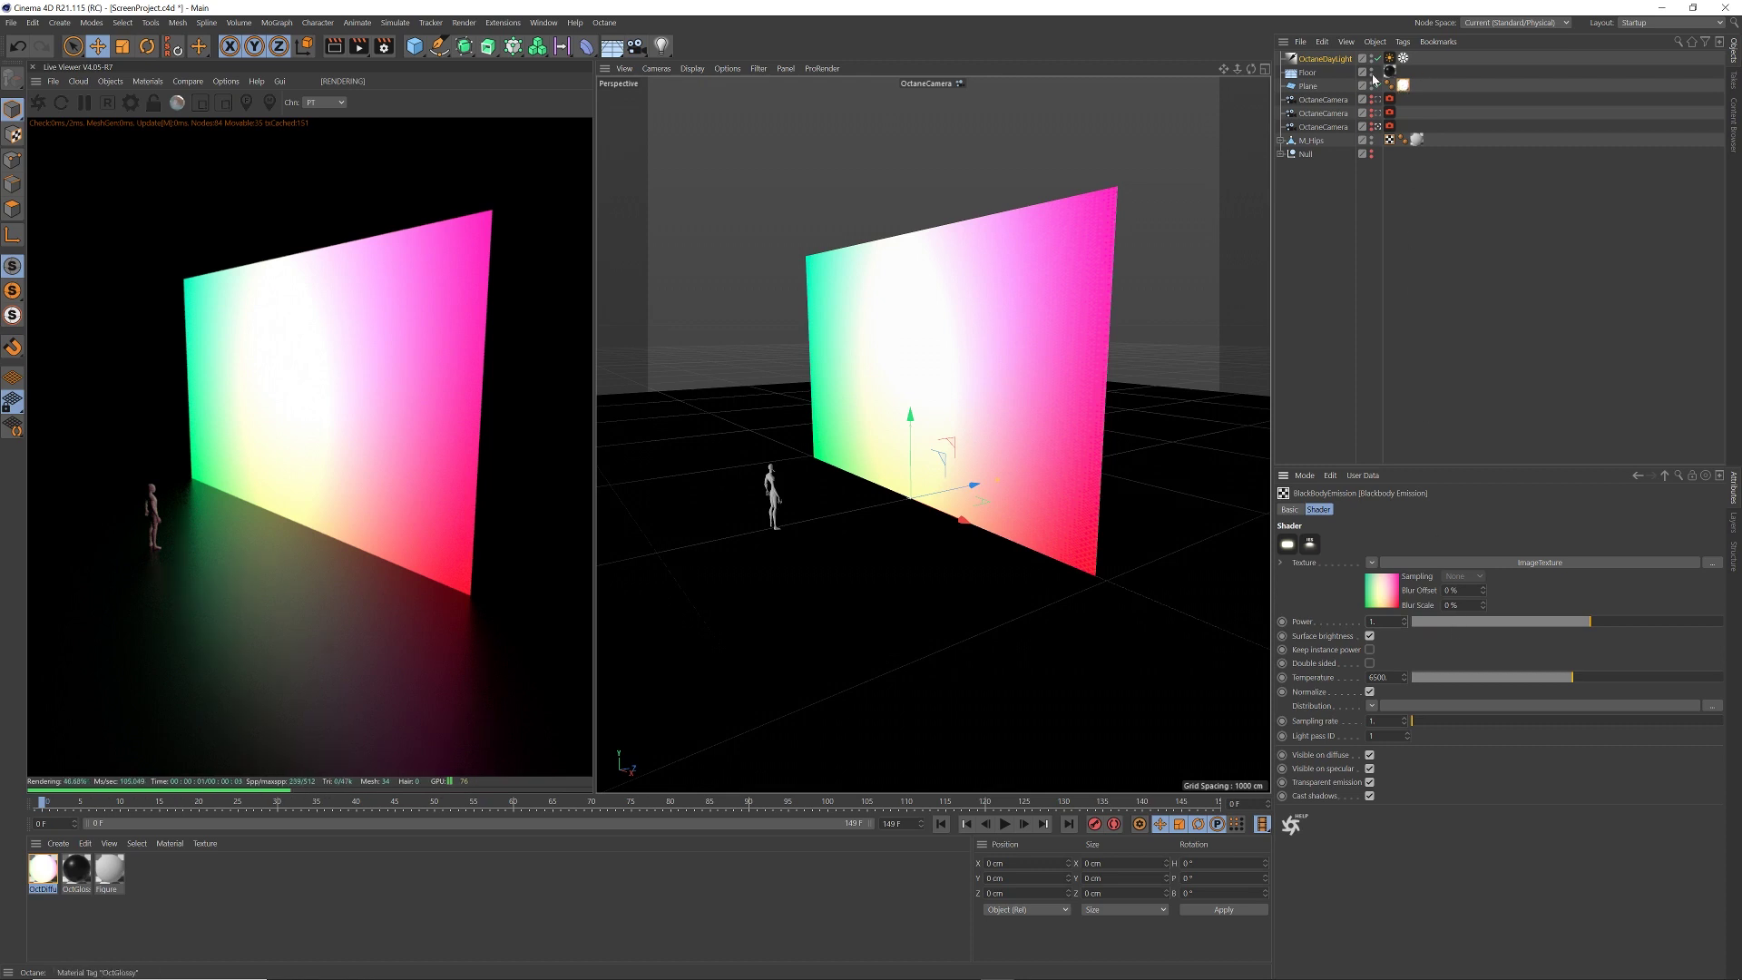
- Duplicate the Plane as Plane.1, copy-paste the OctDiffuse material, and disable the original Plane
{"action": "left_click", "coordinate": [1310, 87]}
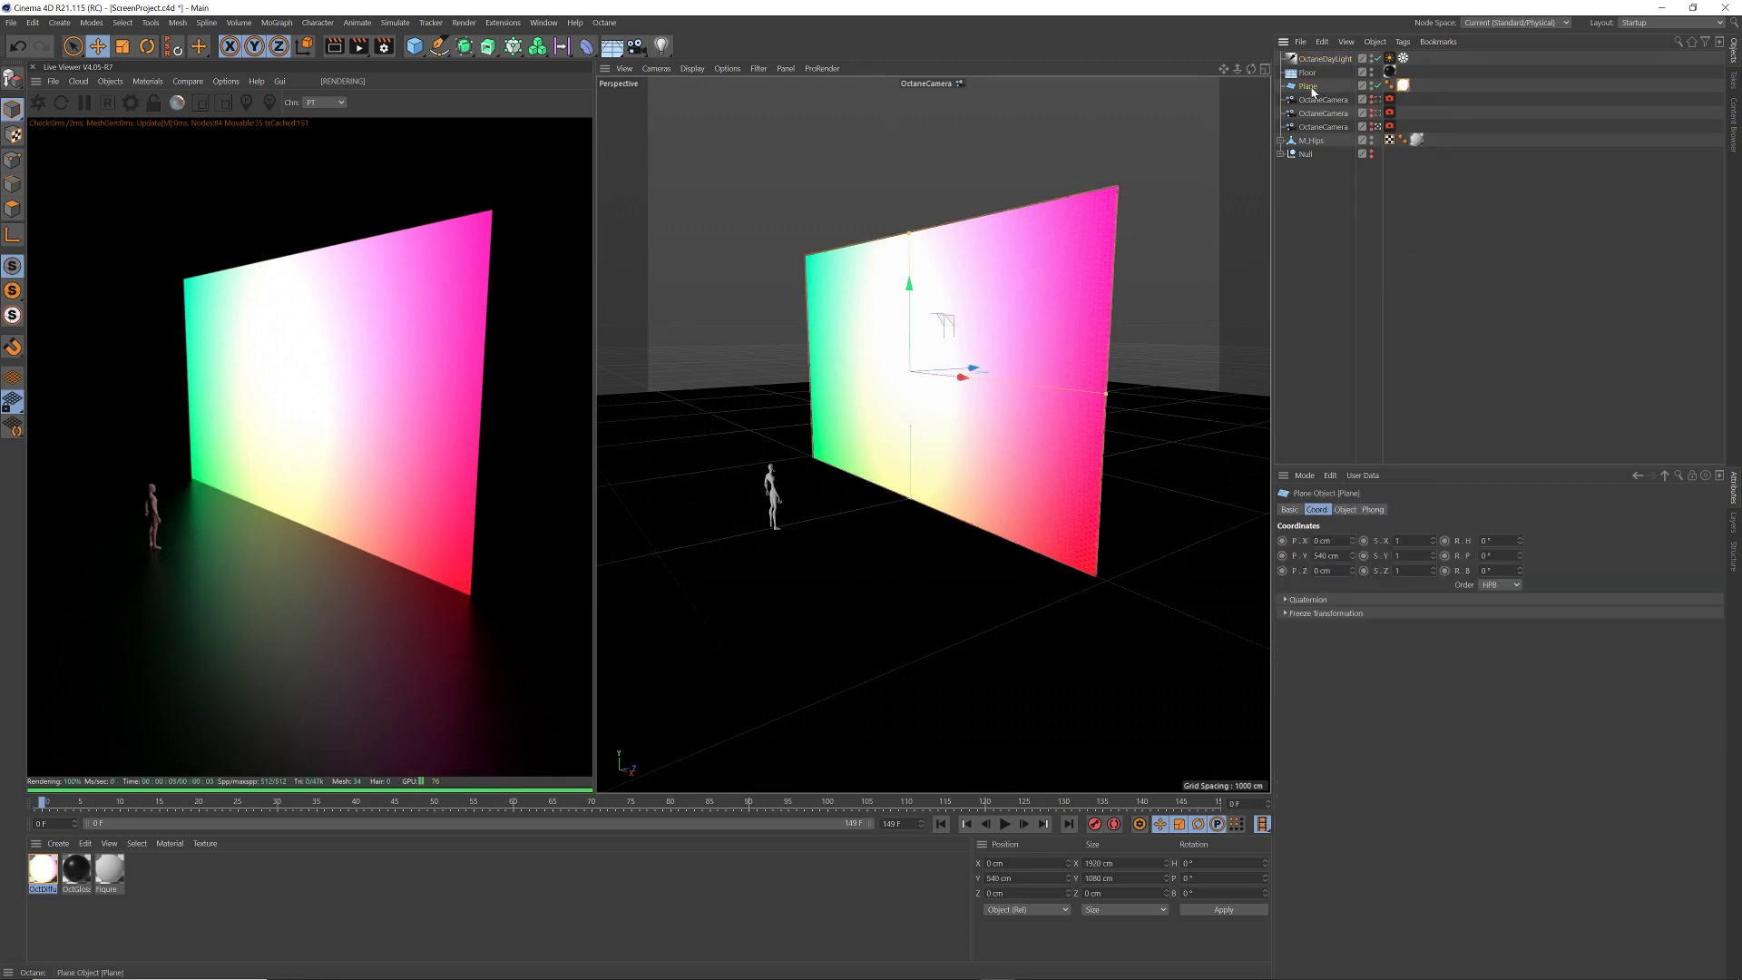
{"action": "mouse_move", "coordinate": [1313, 92]}
{"action": "left_mouse_down", "text": "ctrl"}
{"action": "mouse_move", "coordinate": [1318, 60]}
{"action": "mouse_move", "coordinate": [1318, 94]}
{"action": "left_mouse_up", "text": "ctrl"}
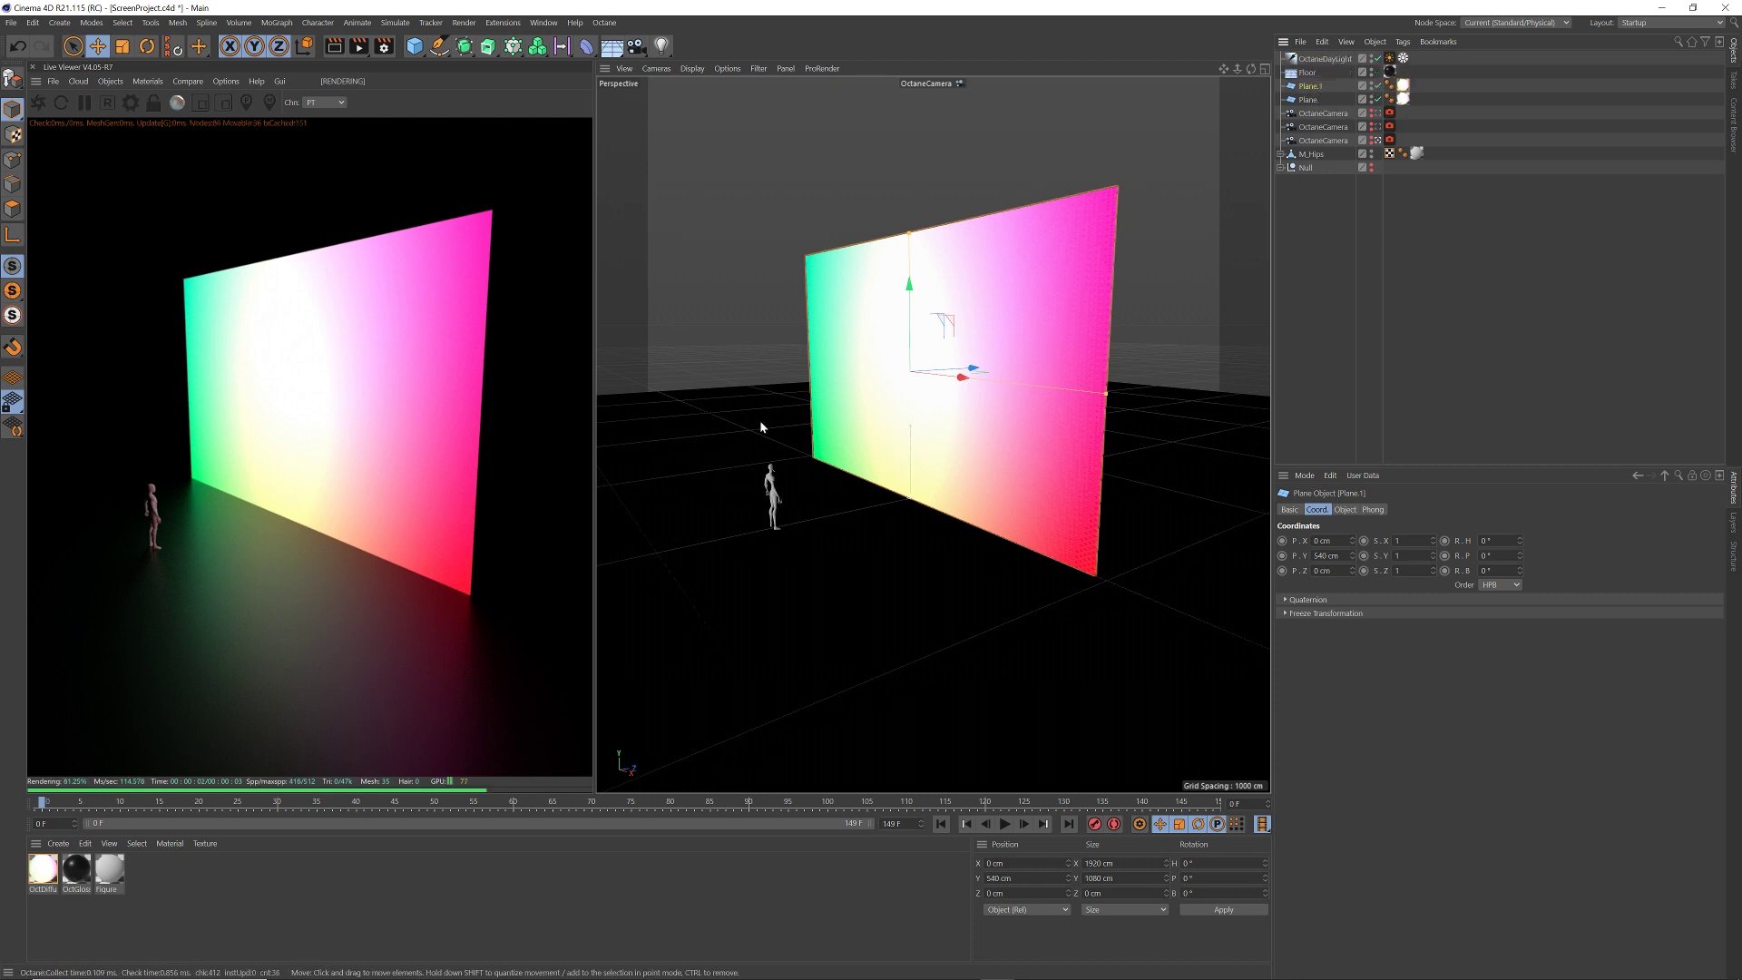
{"action": "left_click", "coordinate": [42, 869]}
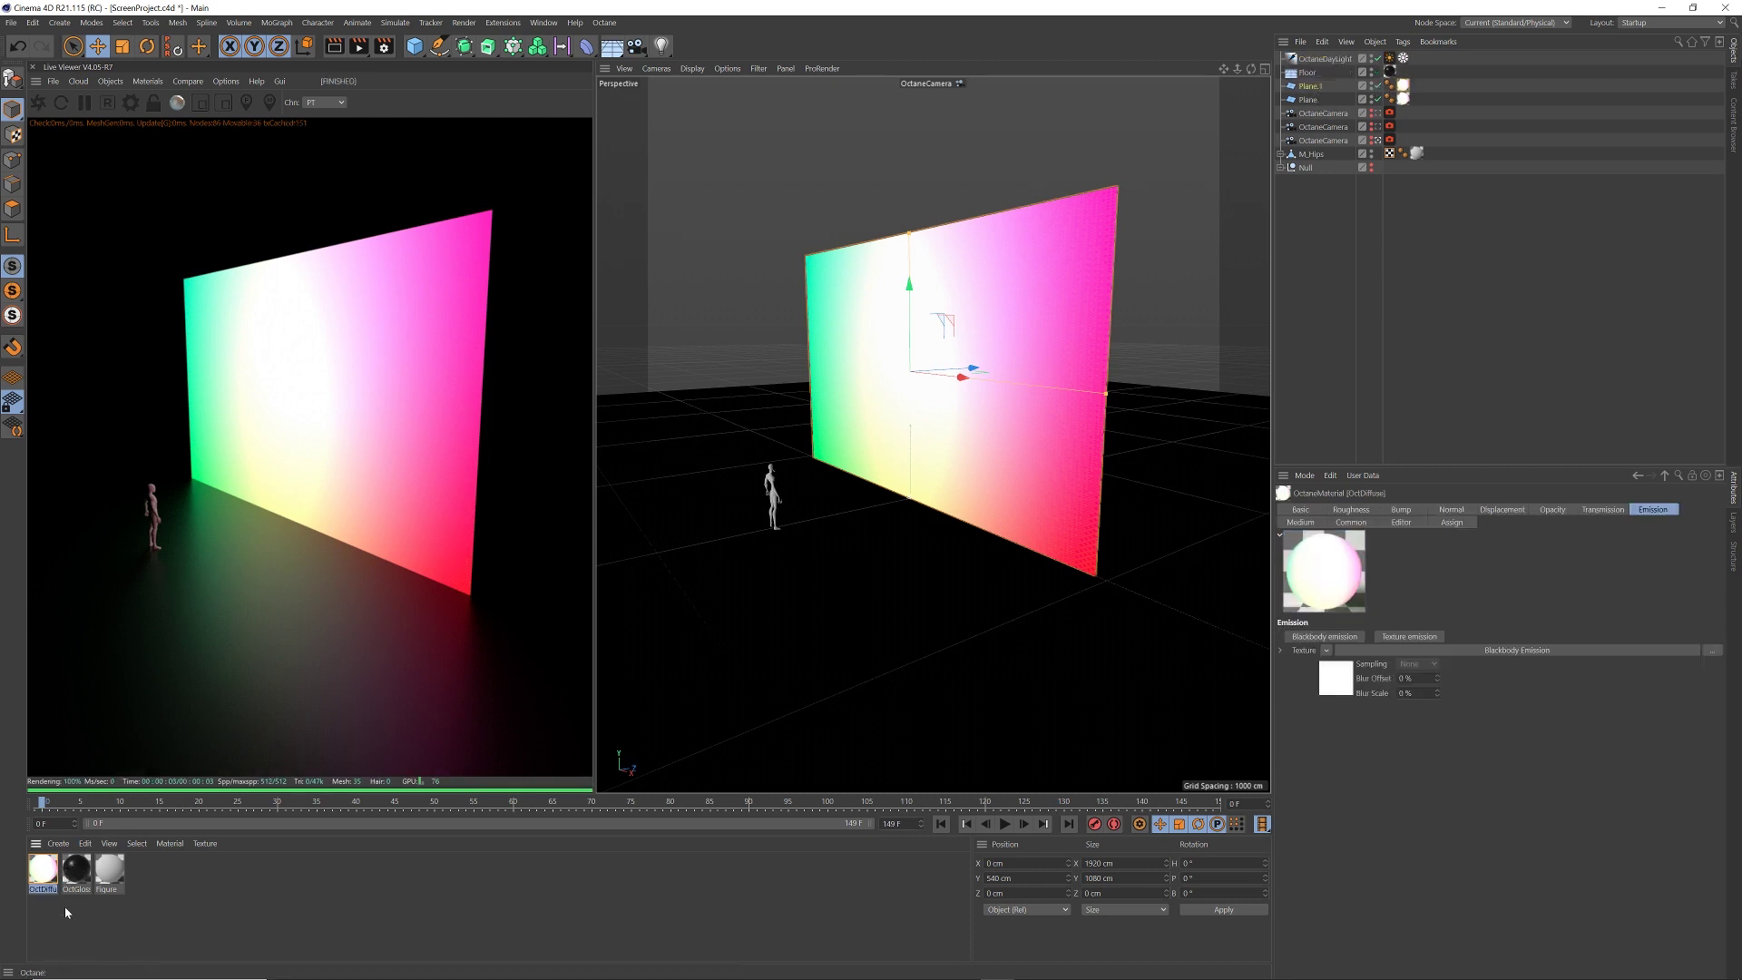
{"action": "key", "text": "ctrl+c"}
{"action": "key", "text": "ctrl+v"}
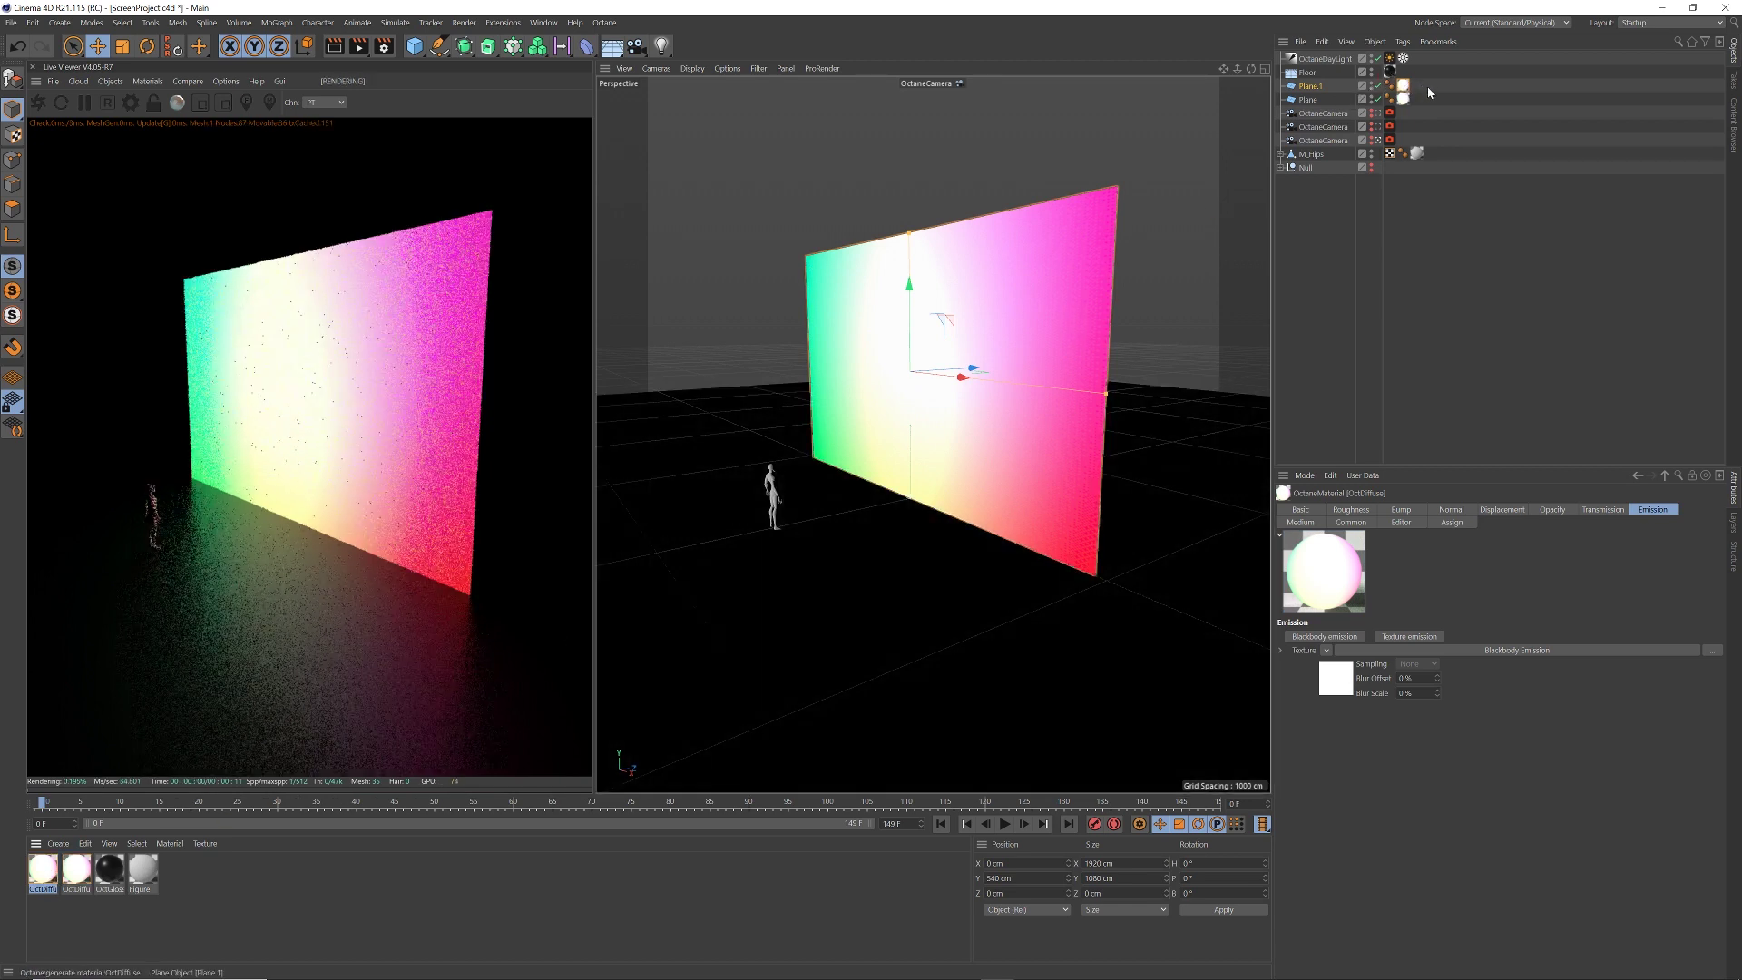
{"action": "left_click", "coordinate": [1379, 100]}
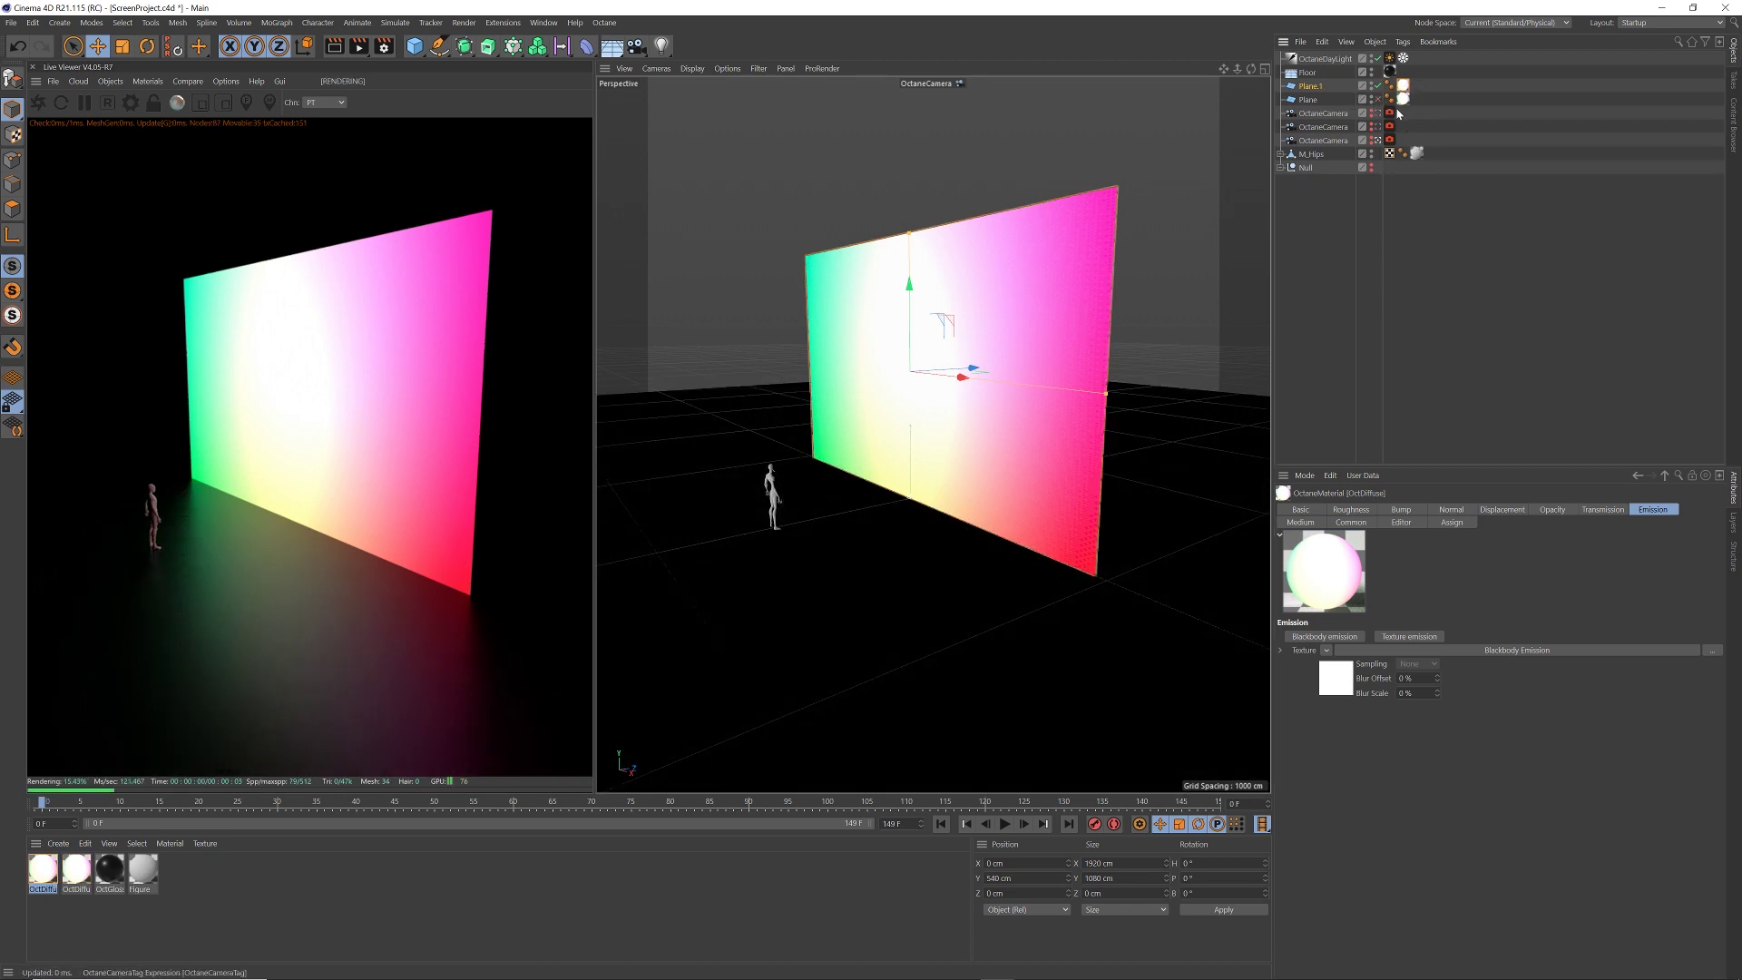
- Add an Octane ObjectTag to Plane.1 with Camera visibility unchecked
{"action": "right_click", "coordinate": [1314, 88]}
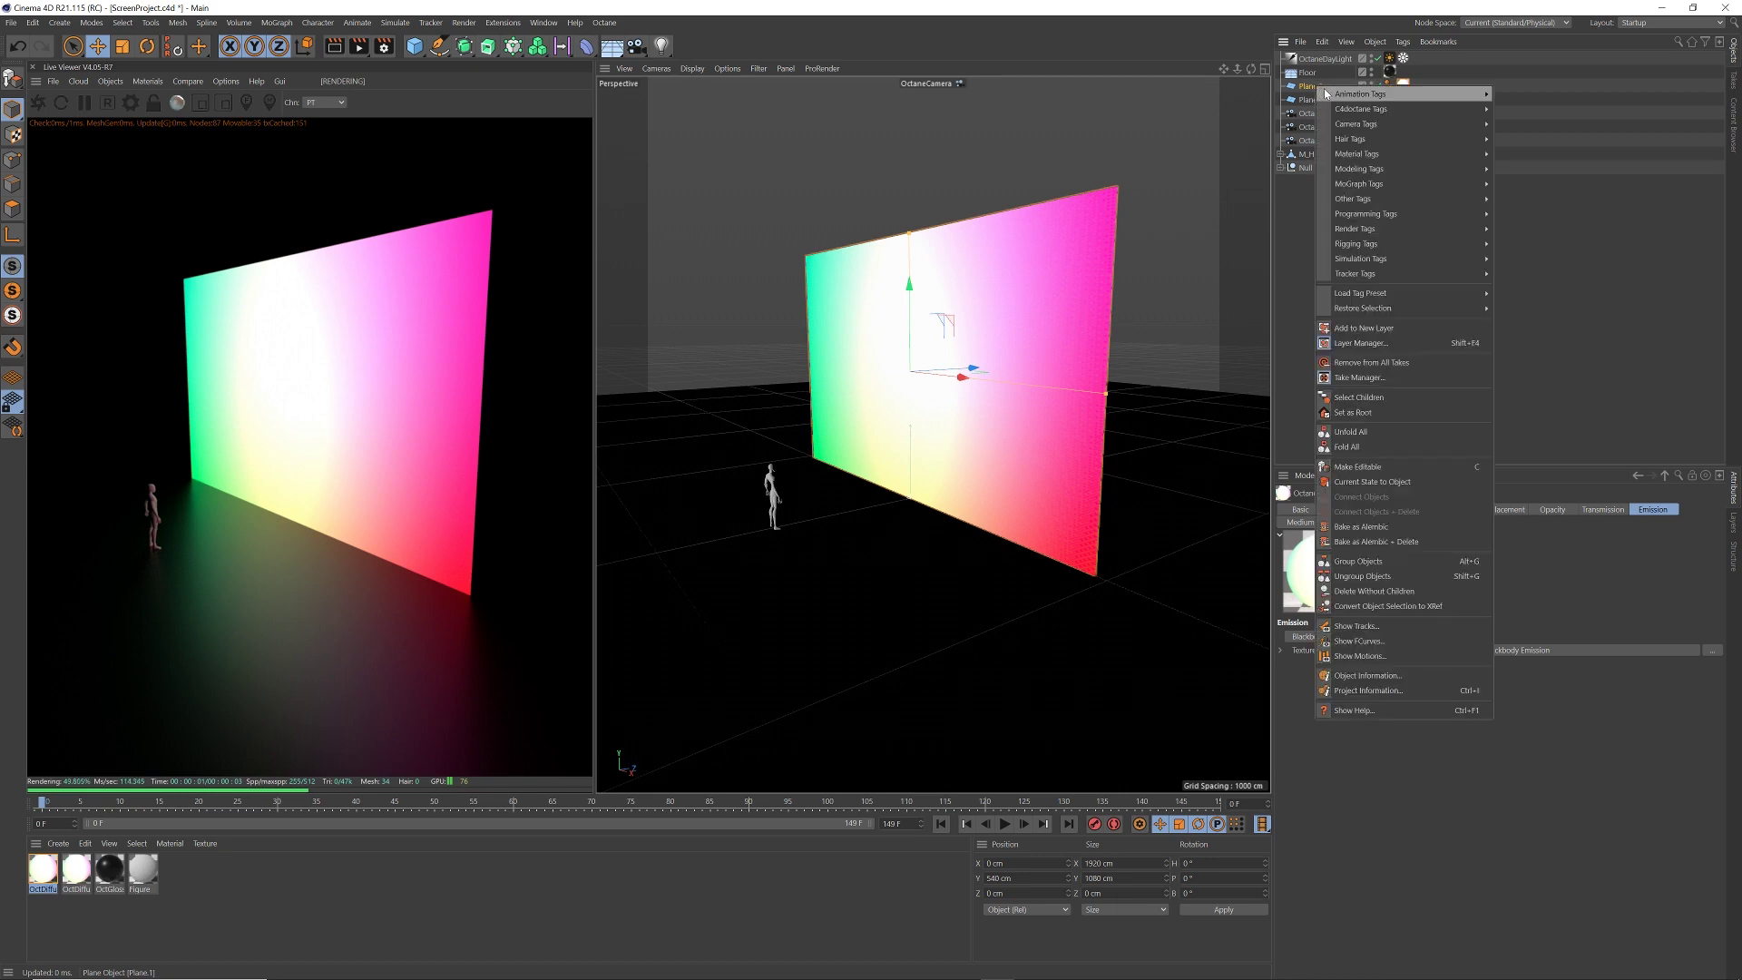
{"action": "mouse_move", "coordinate": [1388, 115]}
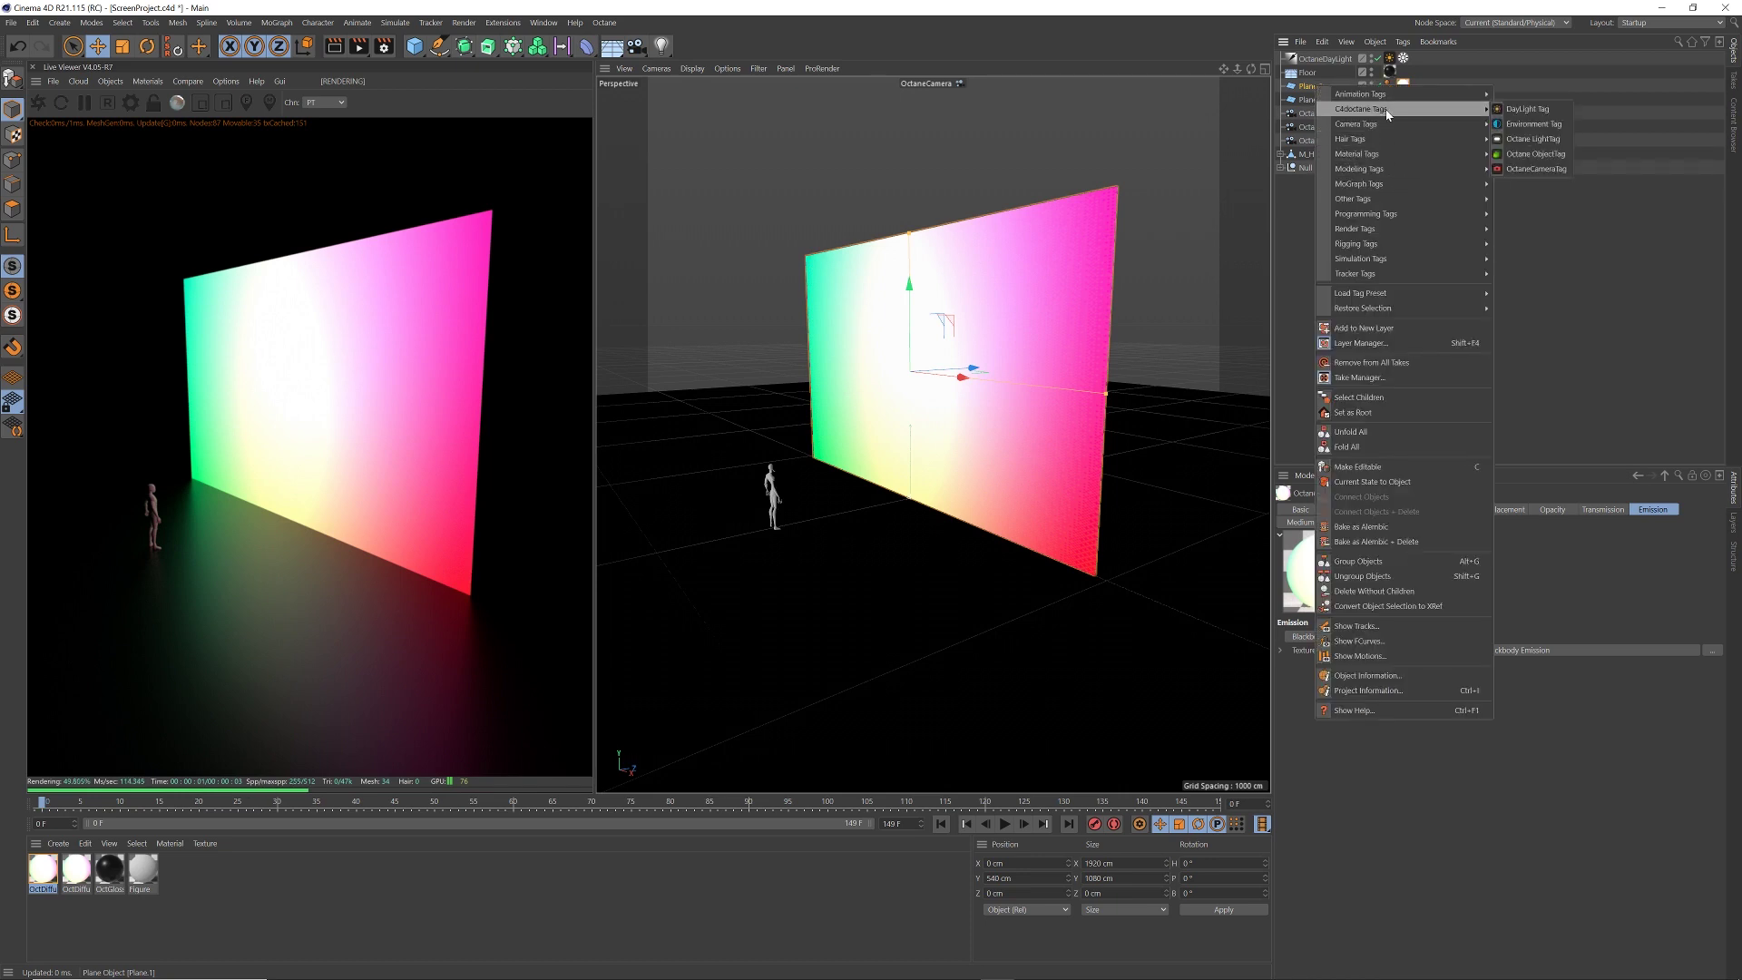
{"action": "left_click", "coordinate": [1535, 154]}
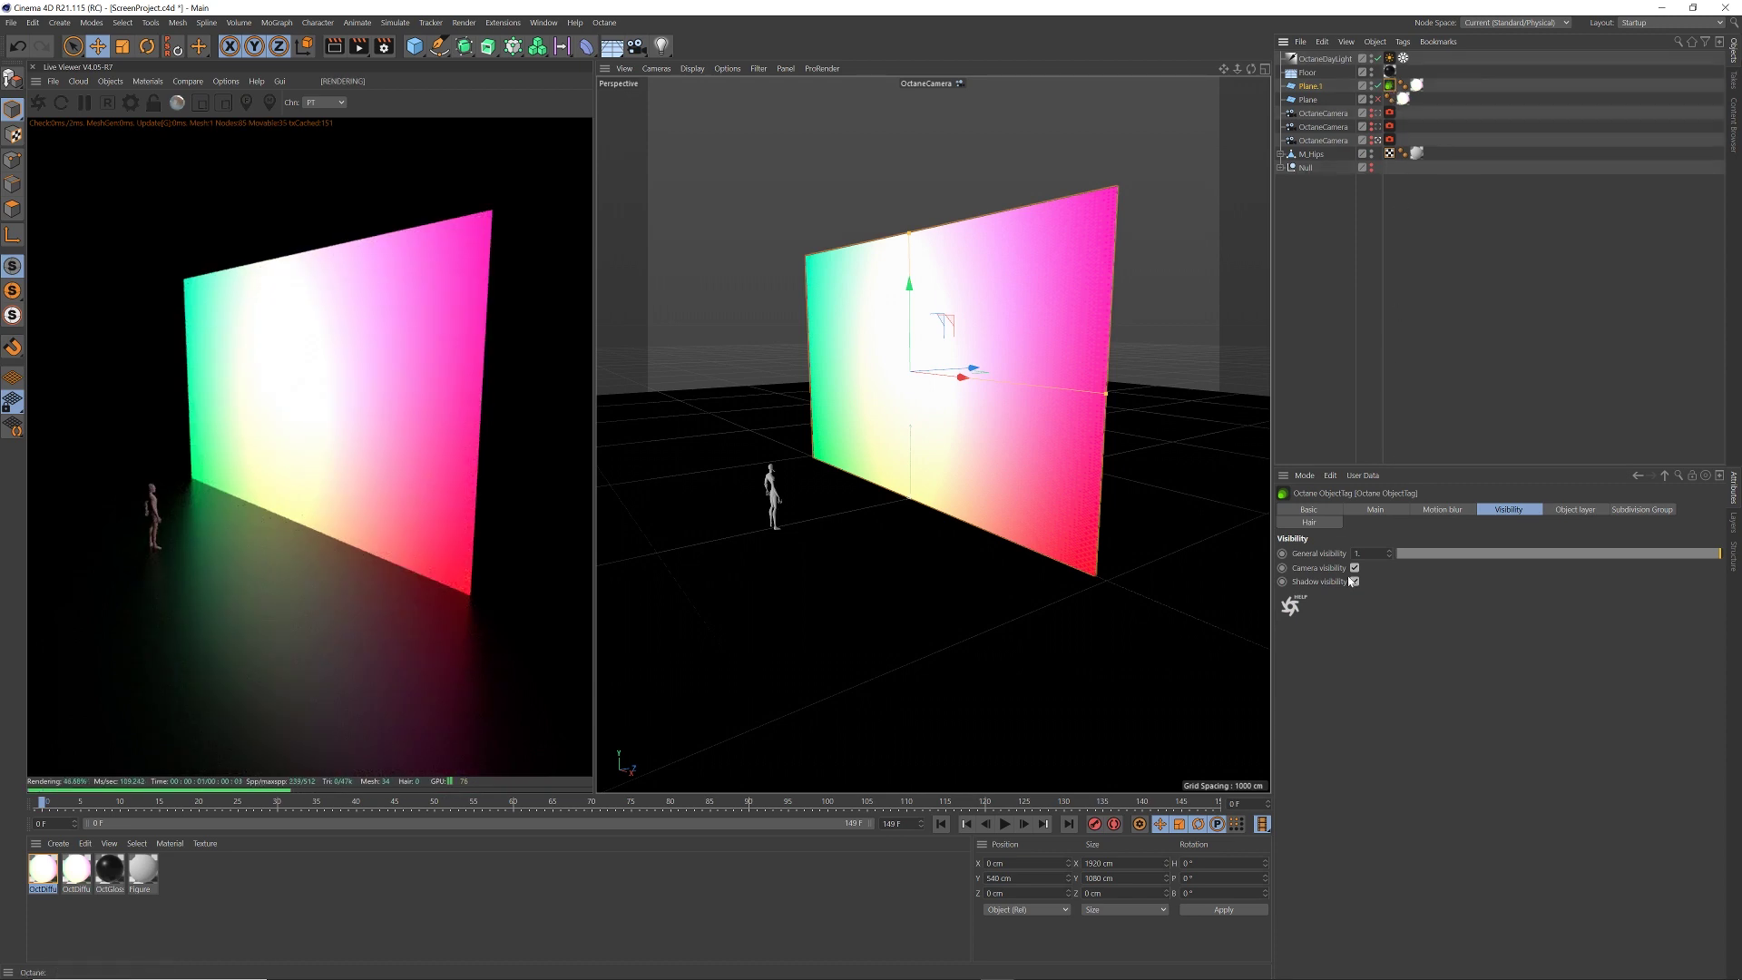
{"action": "left_click", "coordinate": [1457, 511]}
{"action": "left_click", "coordinate": [1510, 510]}
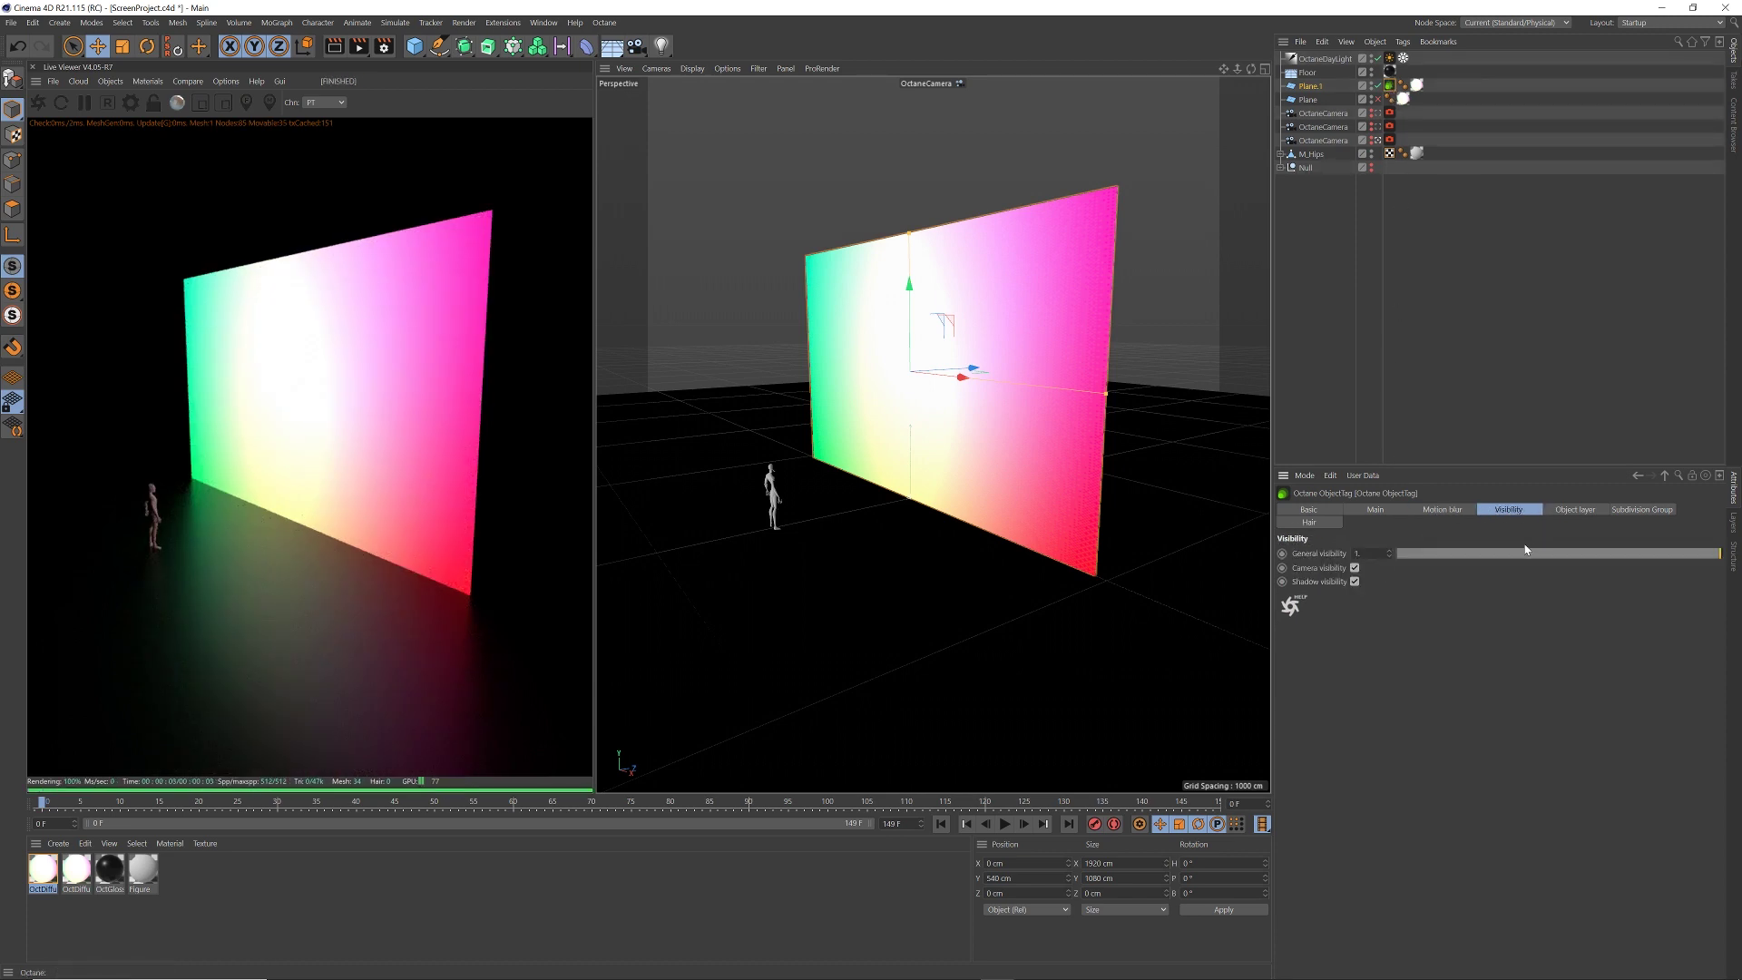
{"action": "left_click", "coordinate": [1355, 568]}
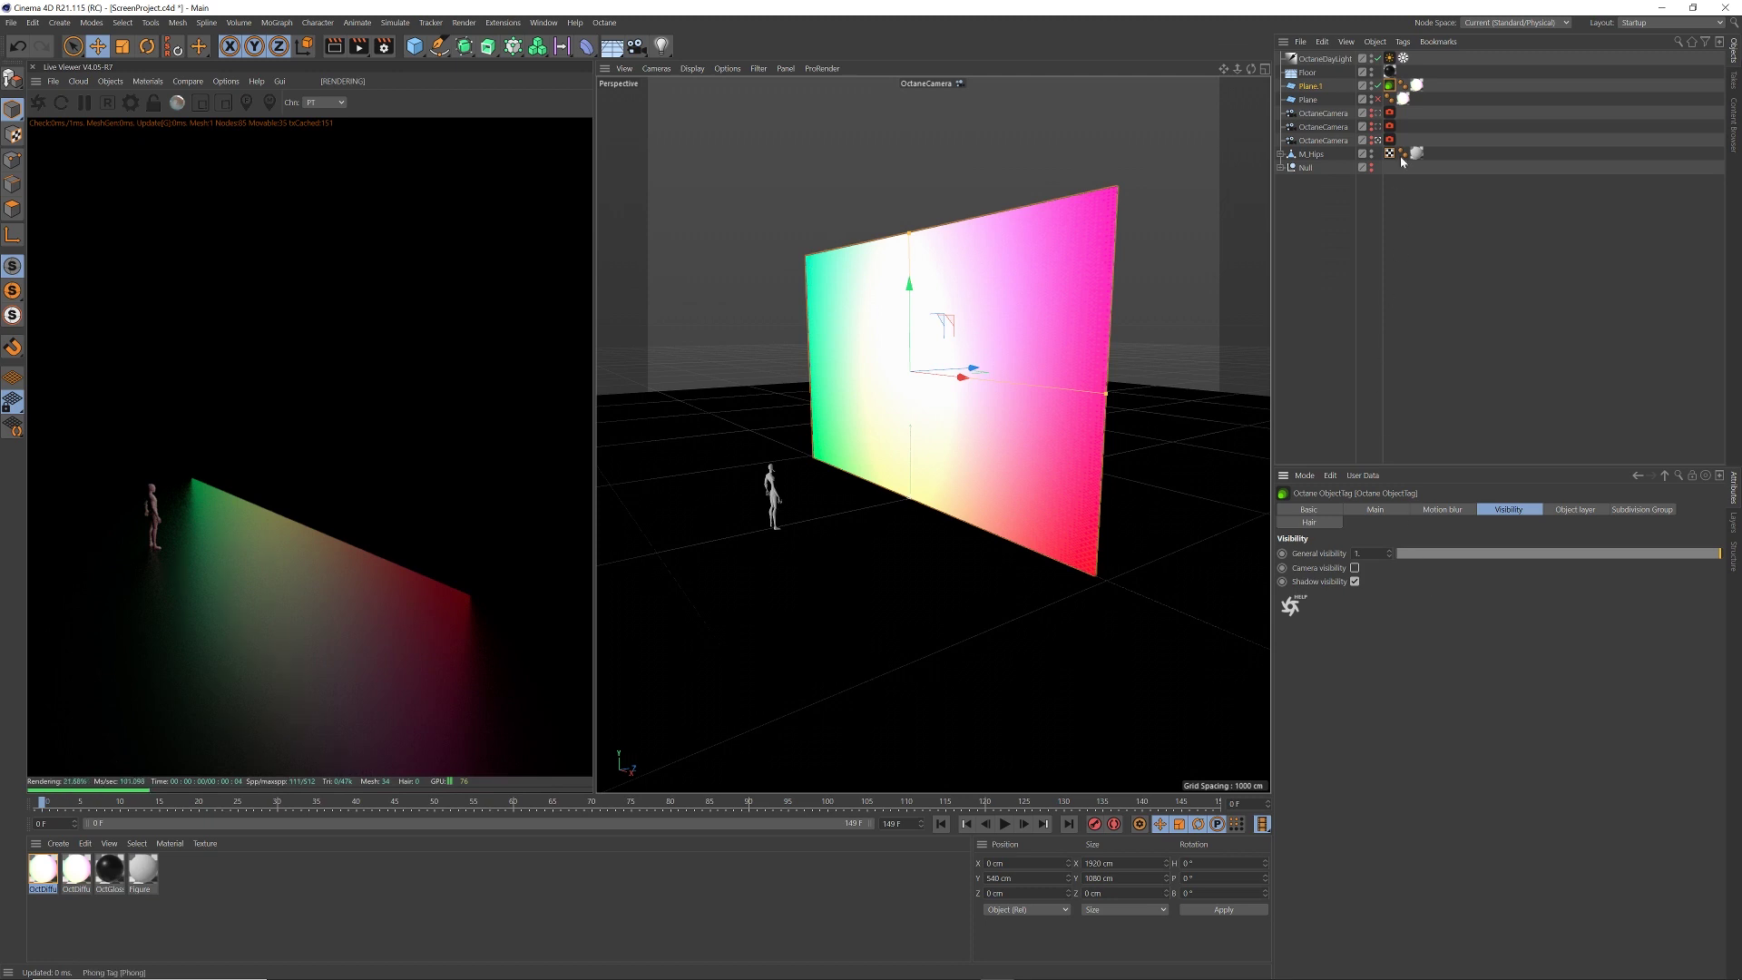
{"action": "left_click", "coordinate": [1418, 85]}
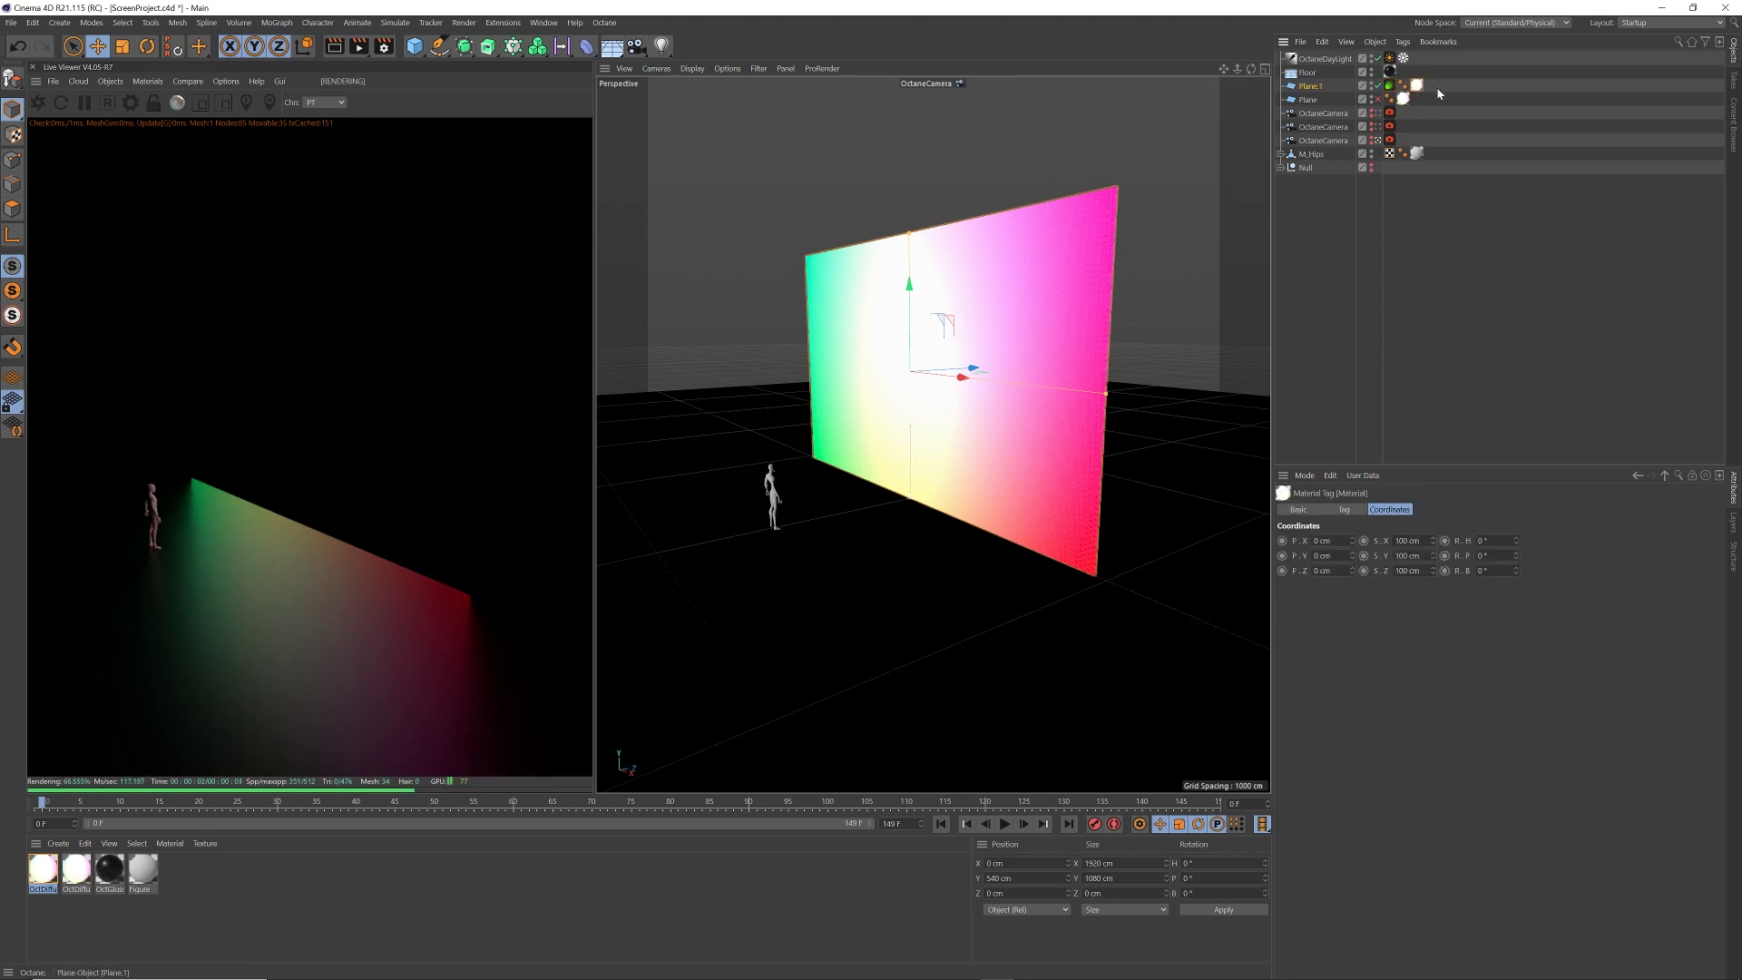
- Set Plane.1's blackbody emission power to 10 and re-enable the original Plane
{"action": "double_click", "coordinate": [1417, 86]}
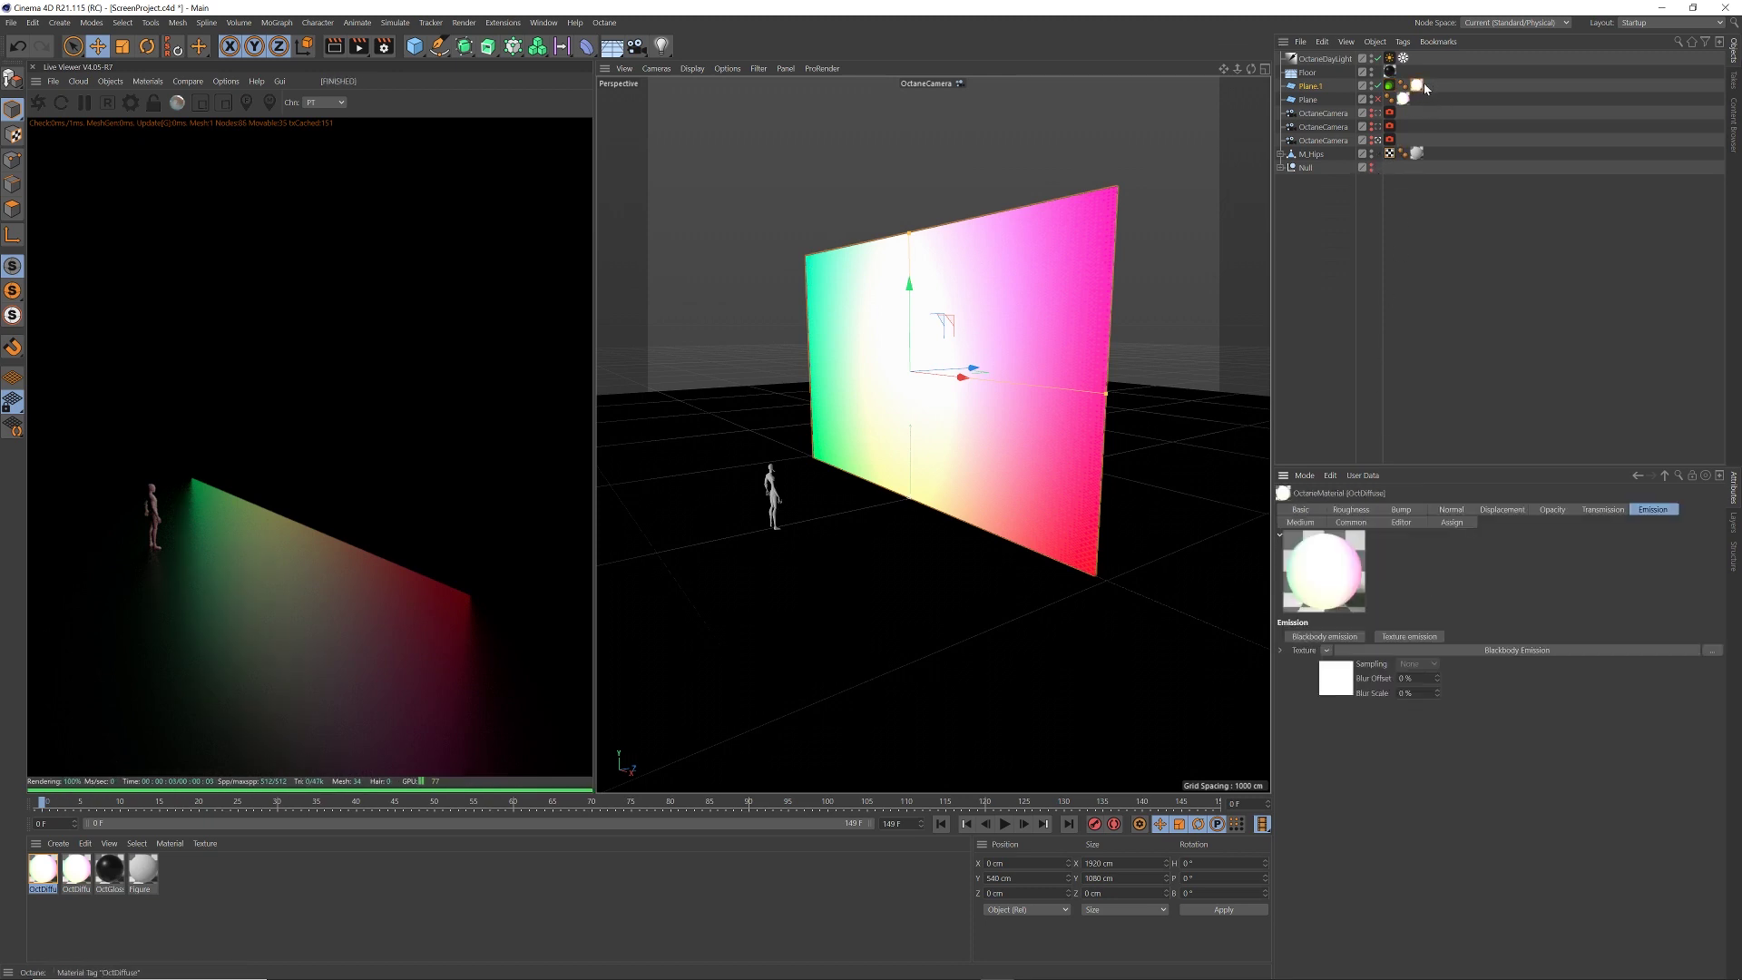
{"action": "left_click", "coordinate": [1496, 650]}
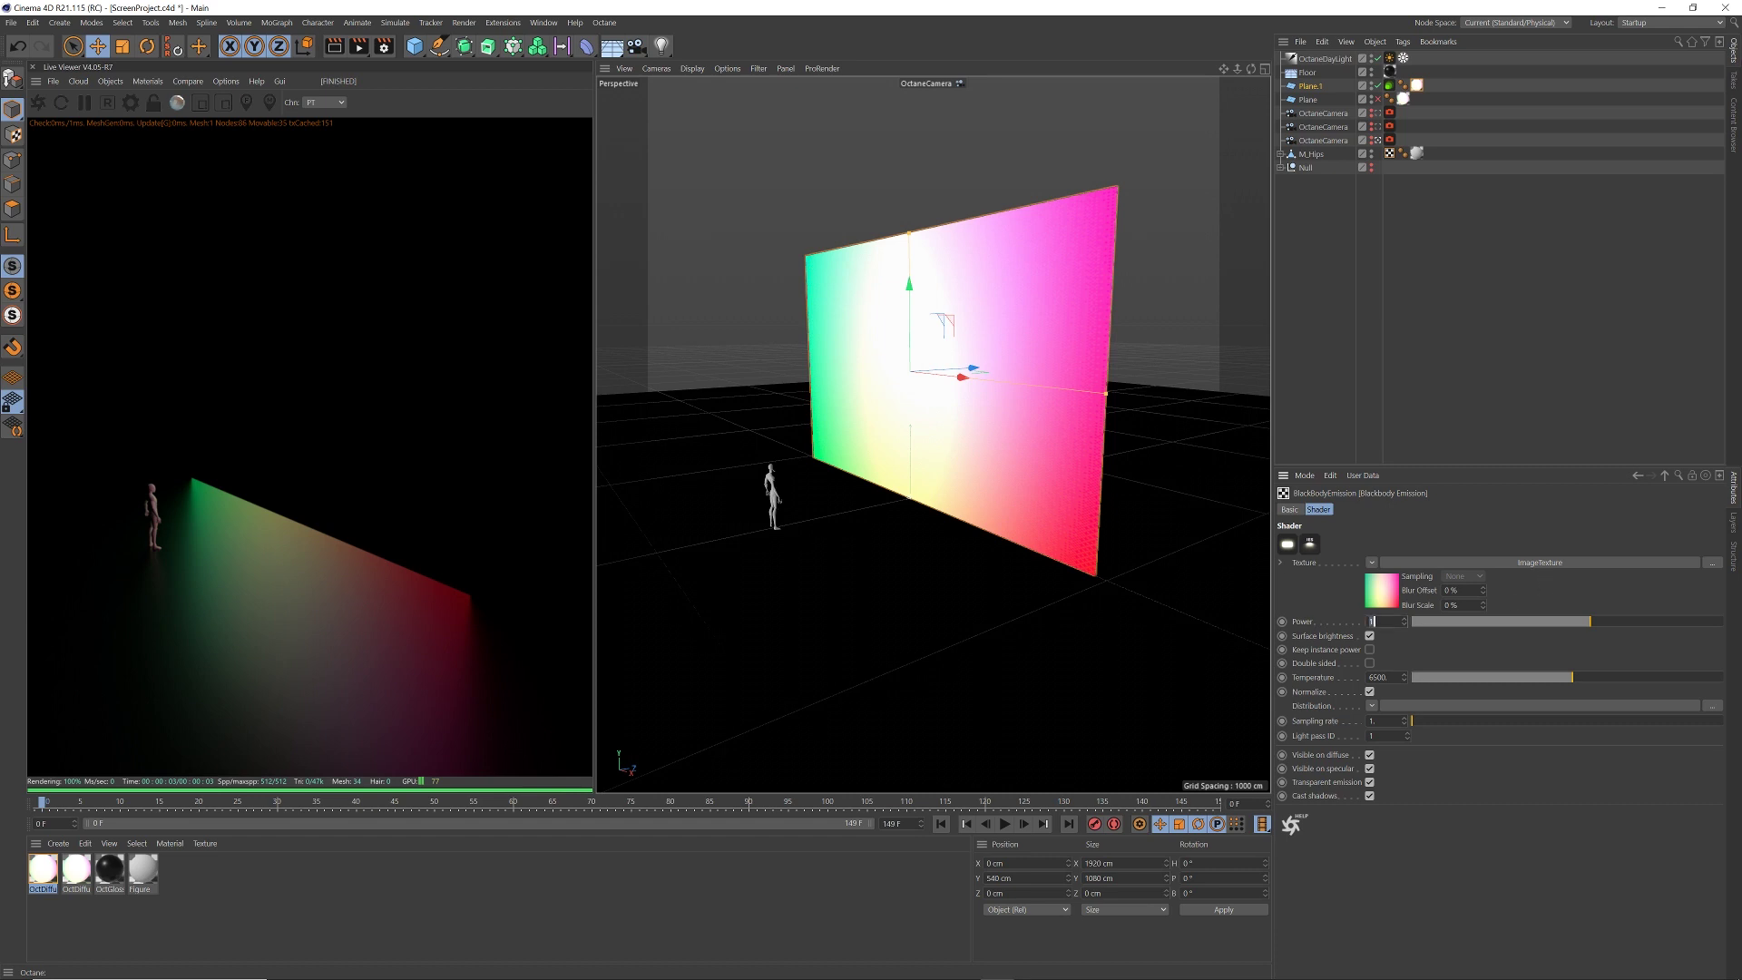
{"action": "left_click_drag", "start_coordinate": [1409, 624], "coordinate": [1497, 642]}
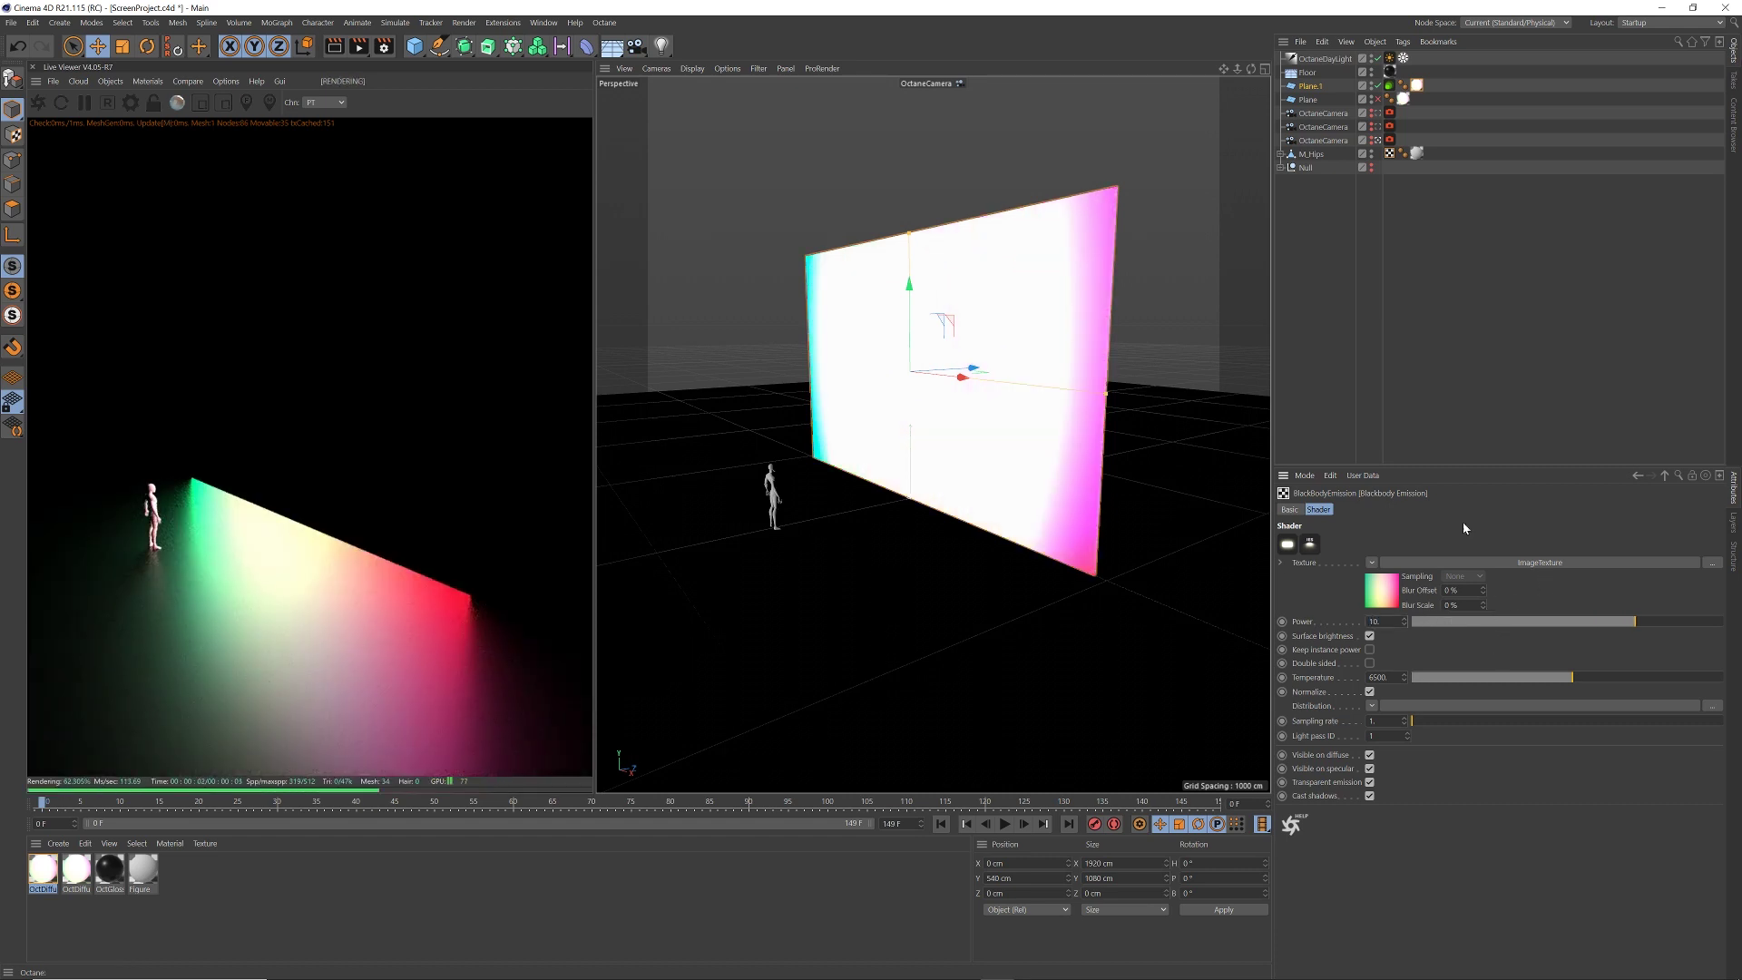
{"action": "left_click", "coordinate": [1379, 100]}
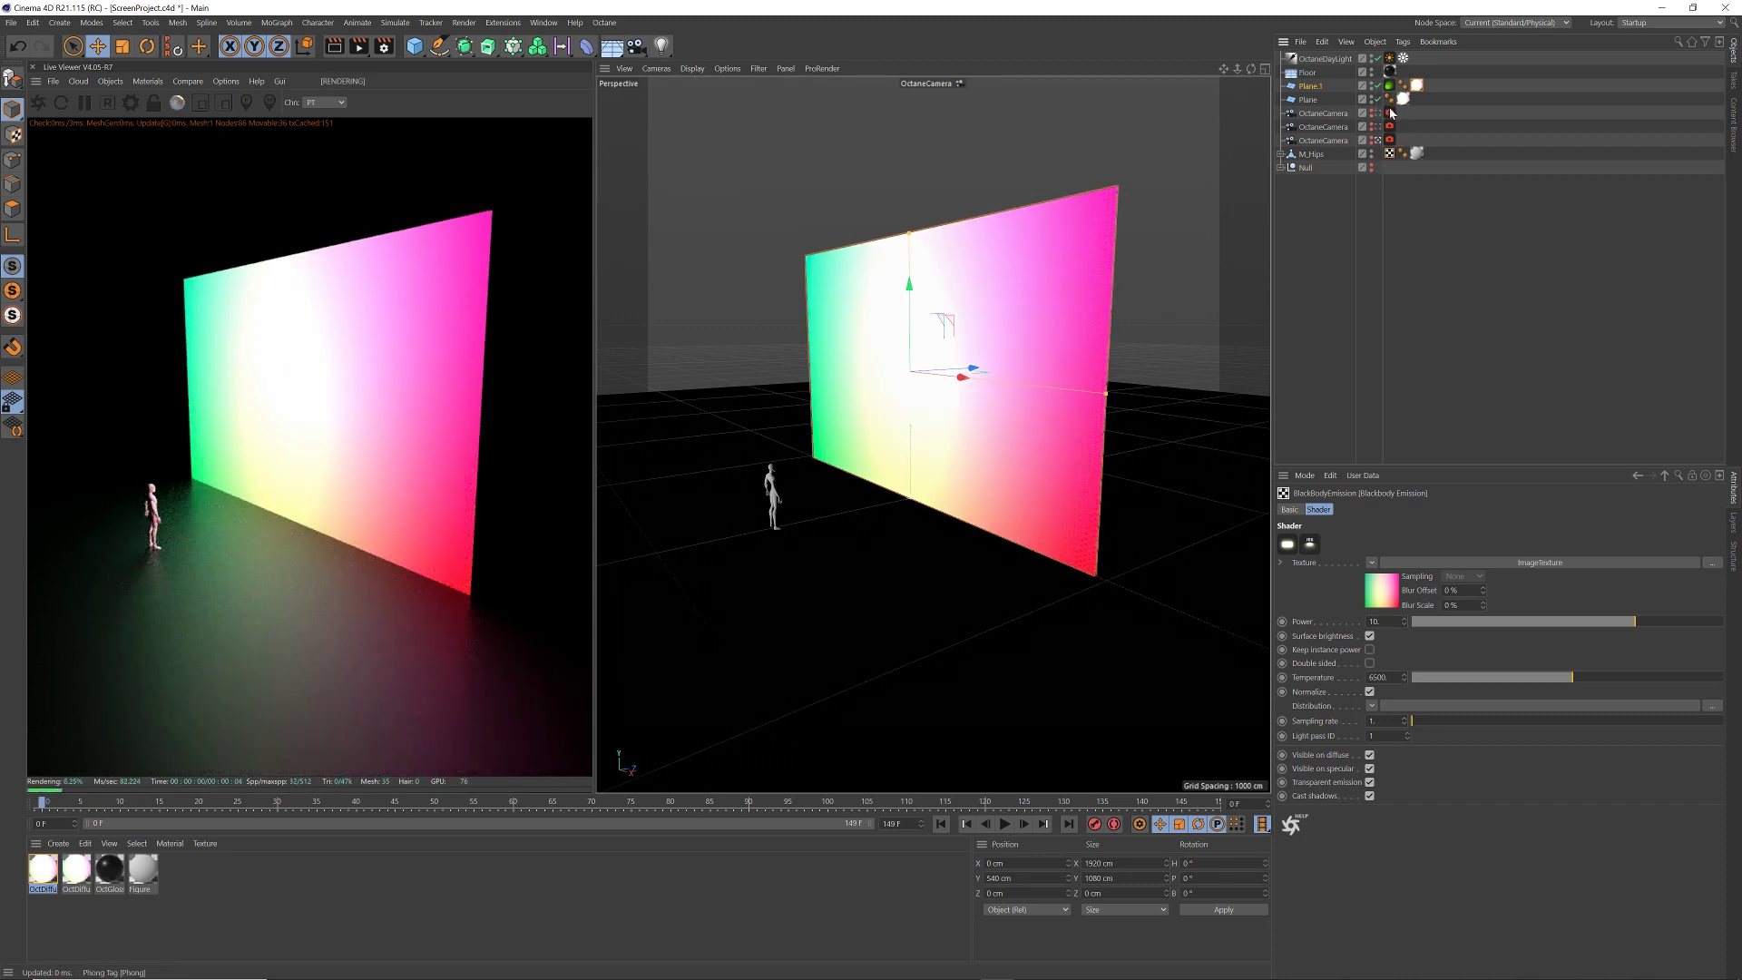
- Move Plane.1 to Z -1 cm, then toggle it on and off in the first Octane camera
{"action": "left_click", "coordinate": [1310, 86]}
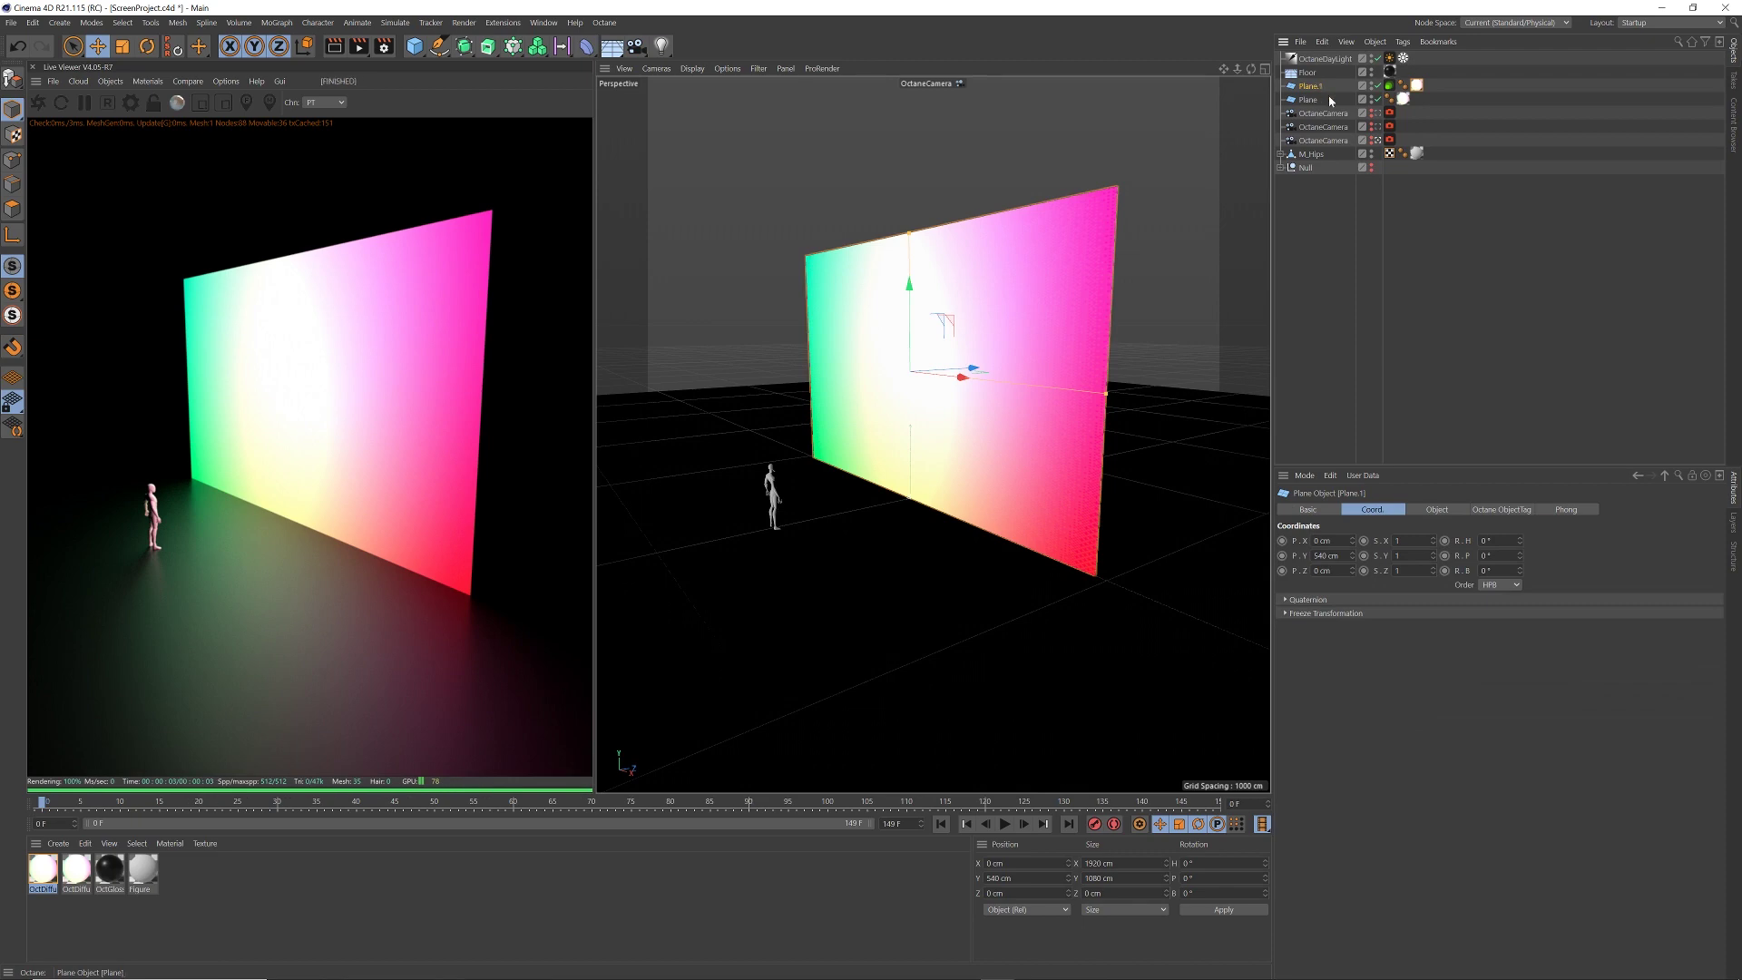
{"action": "left_click", "coordinate": [1353, 573]}
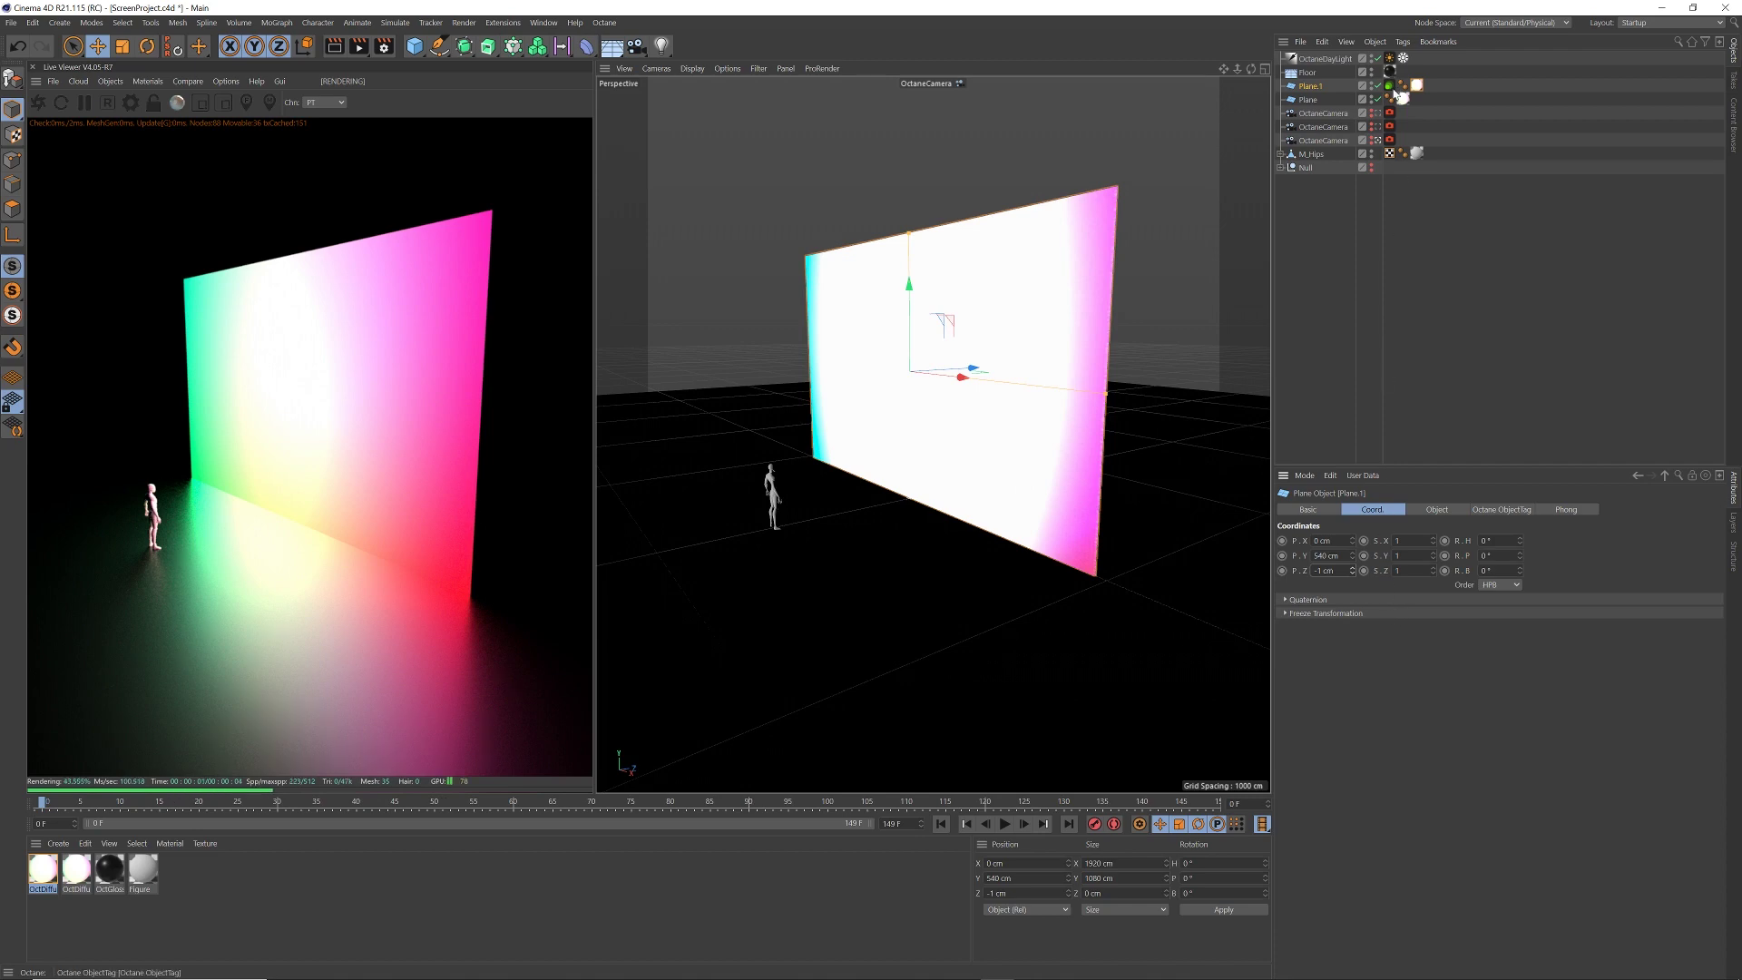
{"action": "left_click", "coordinate": [1377, 112]}
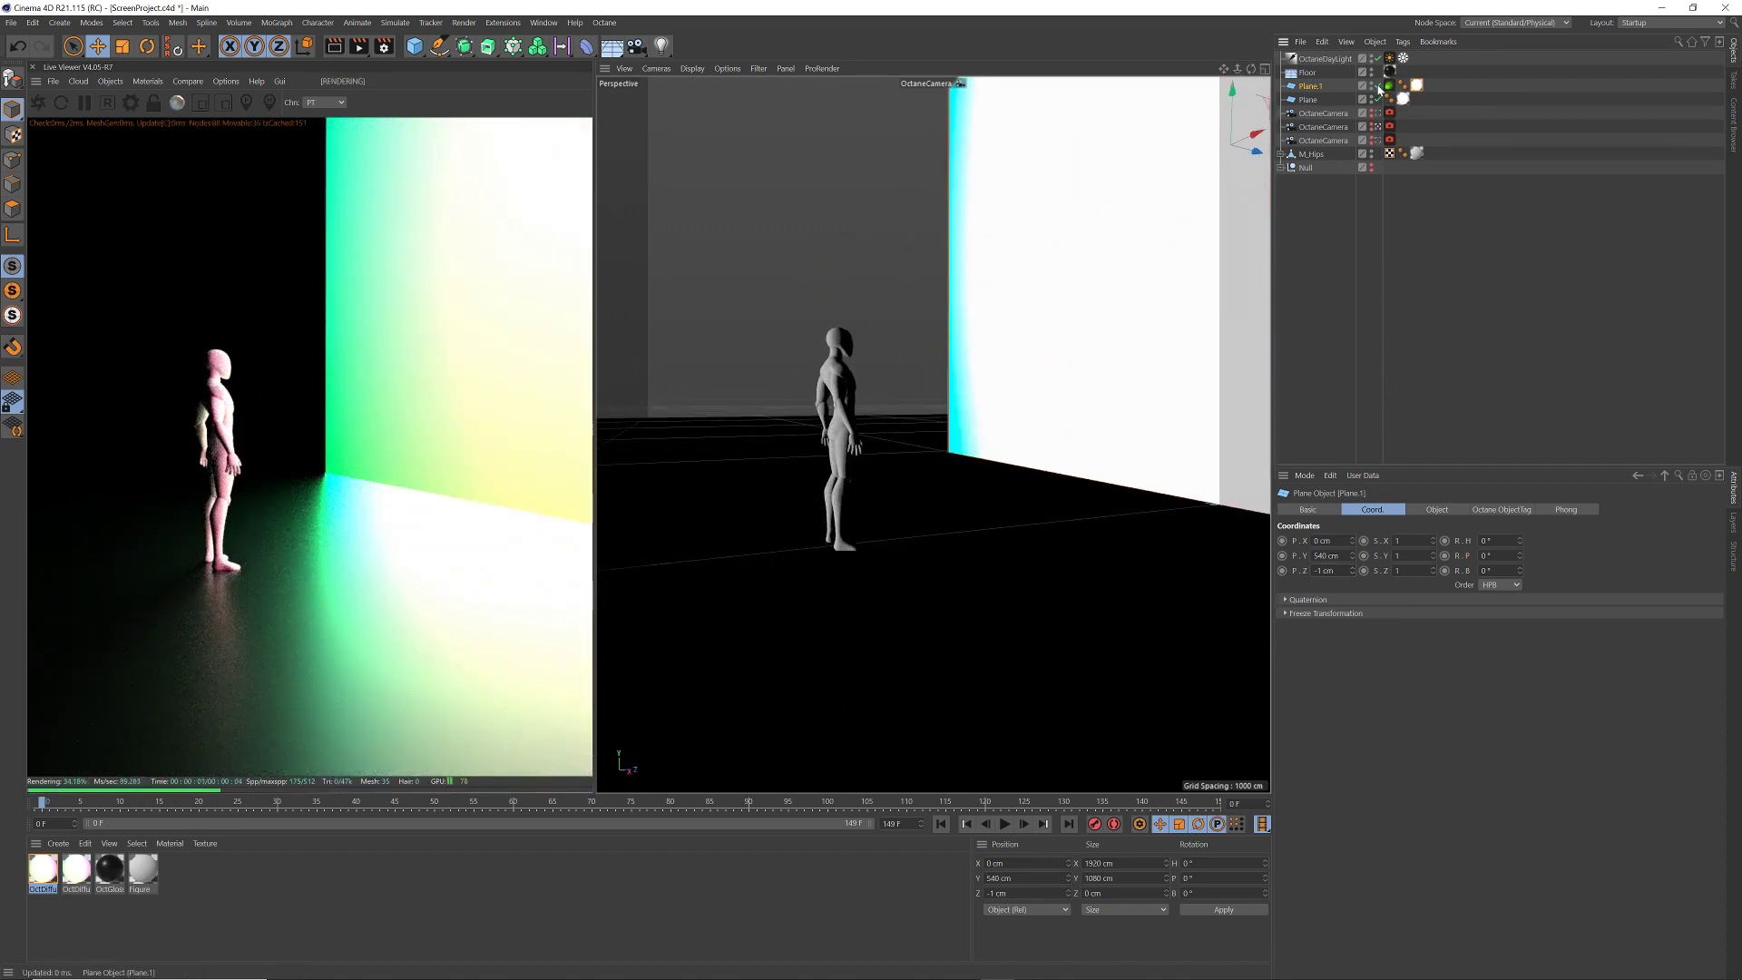
{"action": "left_click", "coordinate": [1379, 86]}
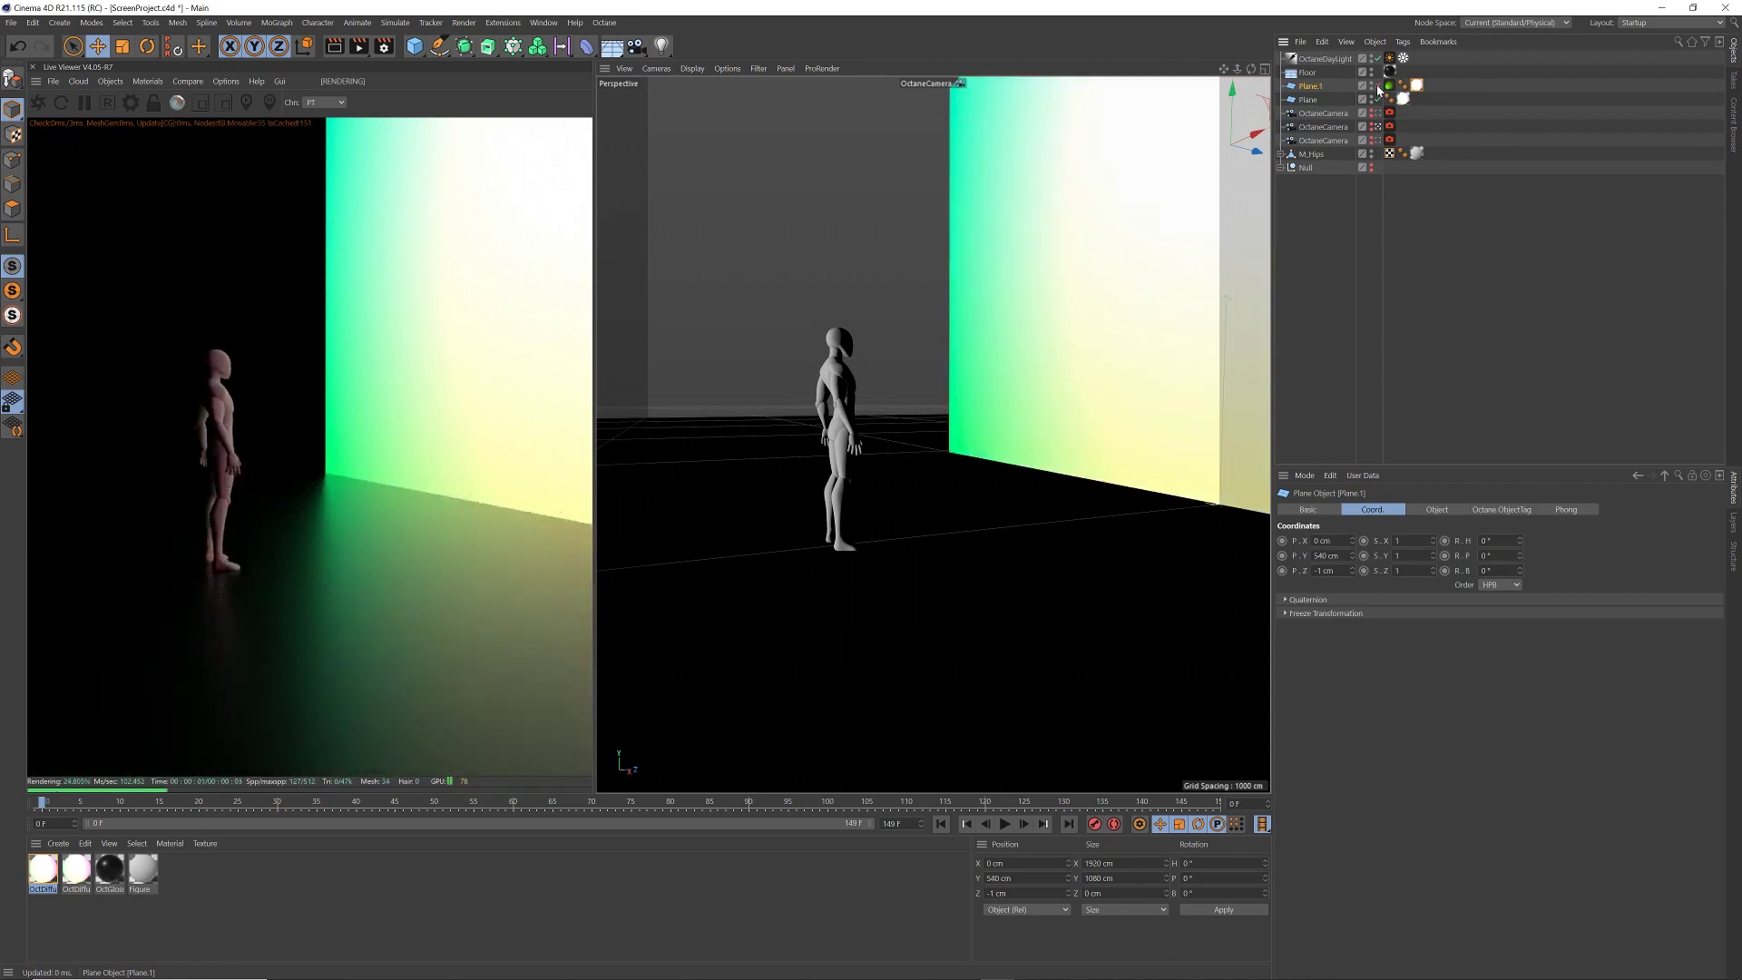
{"action": "left_click", "coordinate": [1379, 86]}
{"action": "left_click", "coordinate": [1379, 86]}
- Return to the wide wall camera and toggle the extra light plane to compare renders
{"action": "left_click", "coordinate": [1378, 141]}
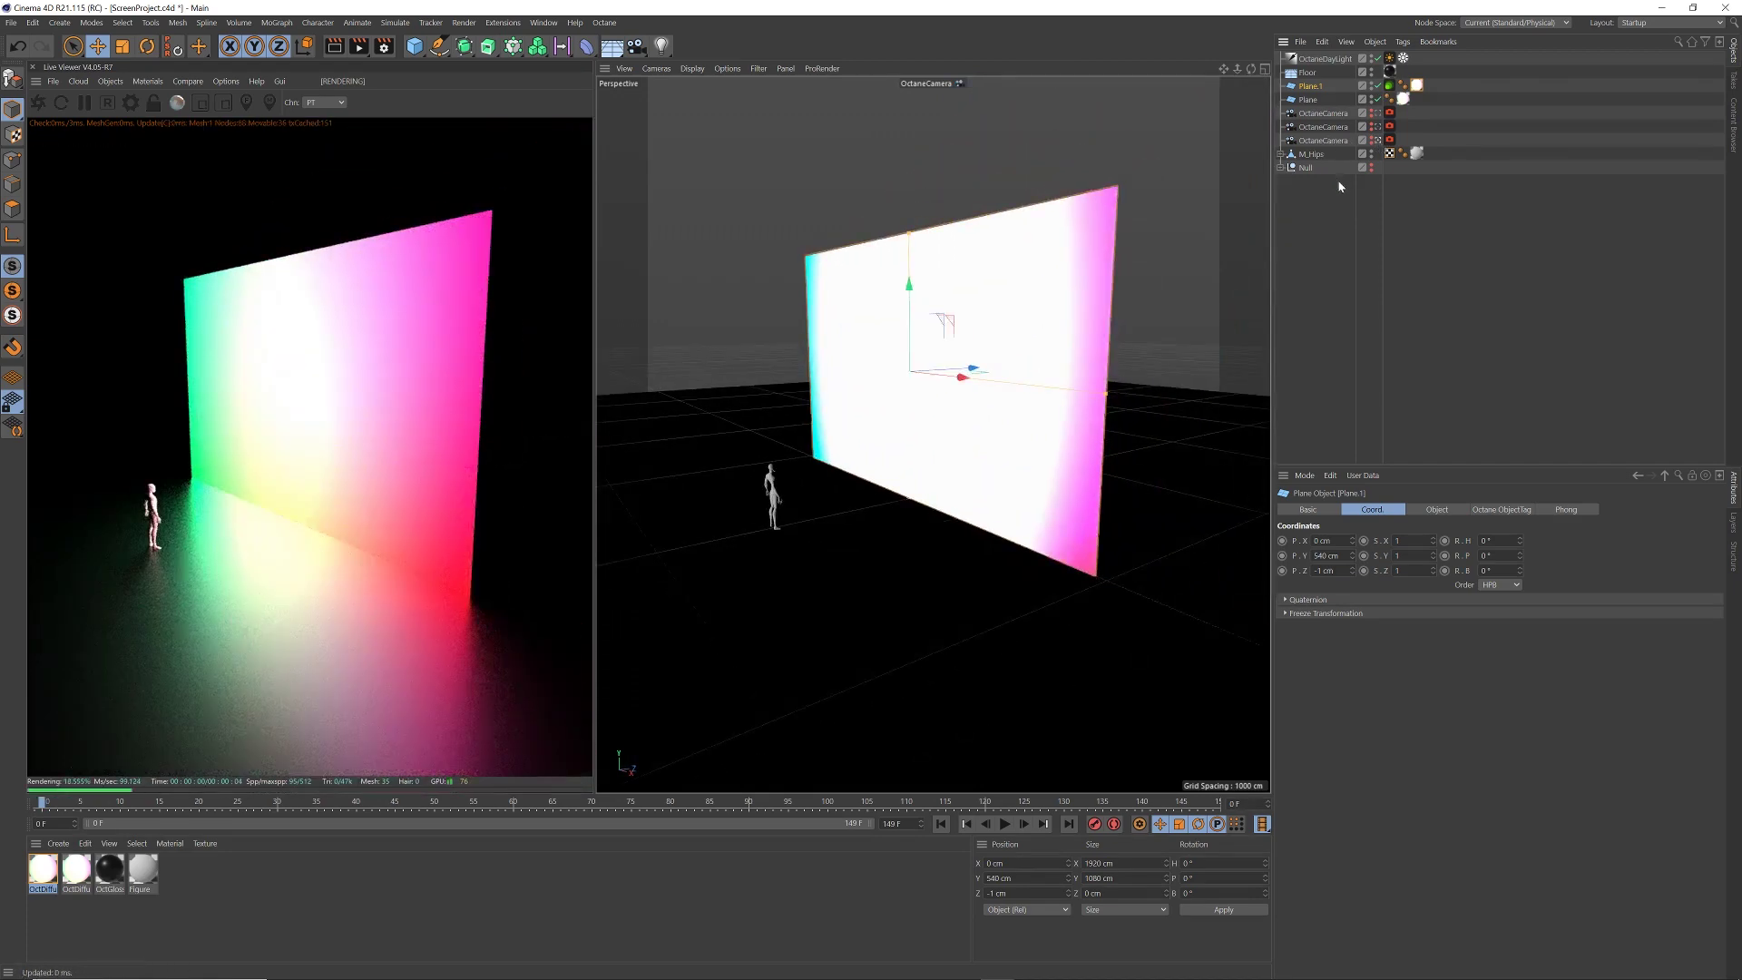
{"action": "left_click", "coordinate": [1378, 99]}
{"action": "left_click", "coordinate": [1379, 99]}
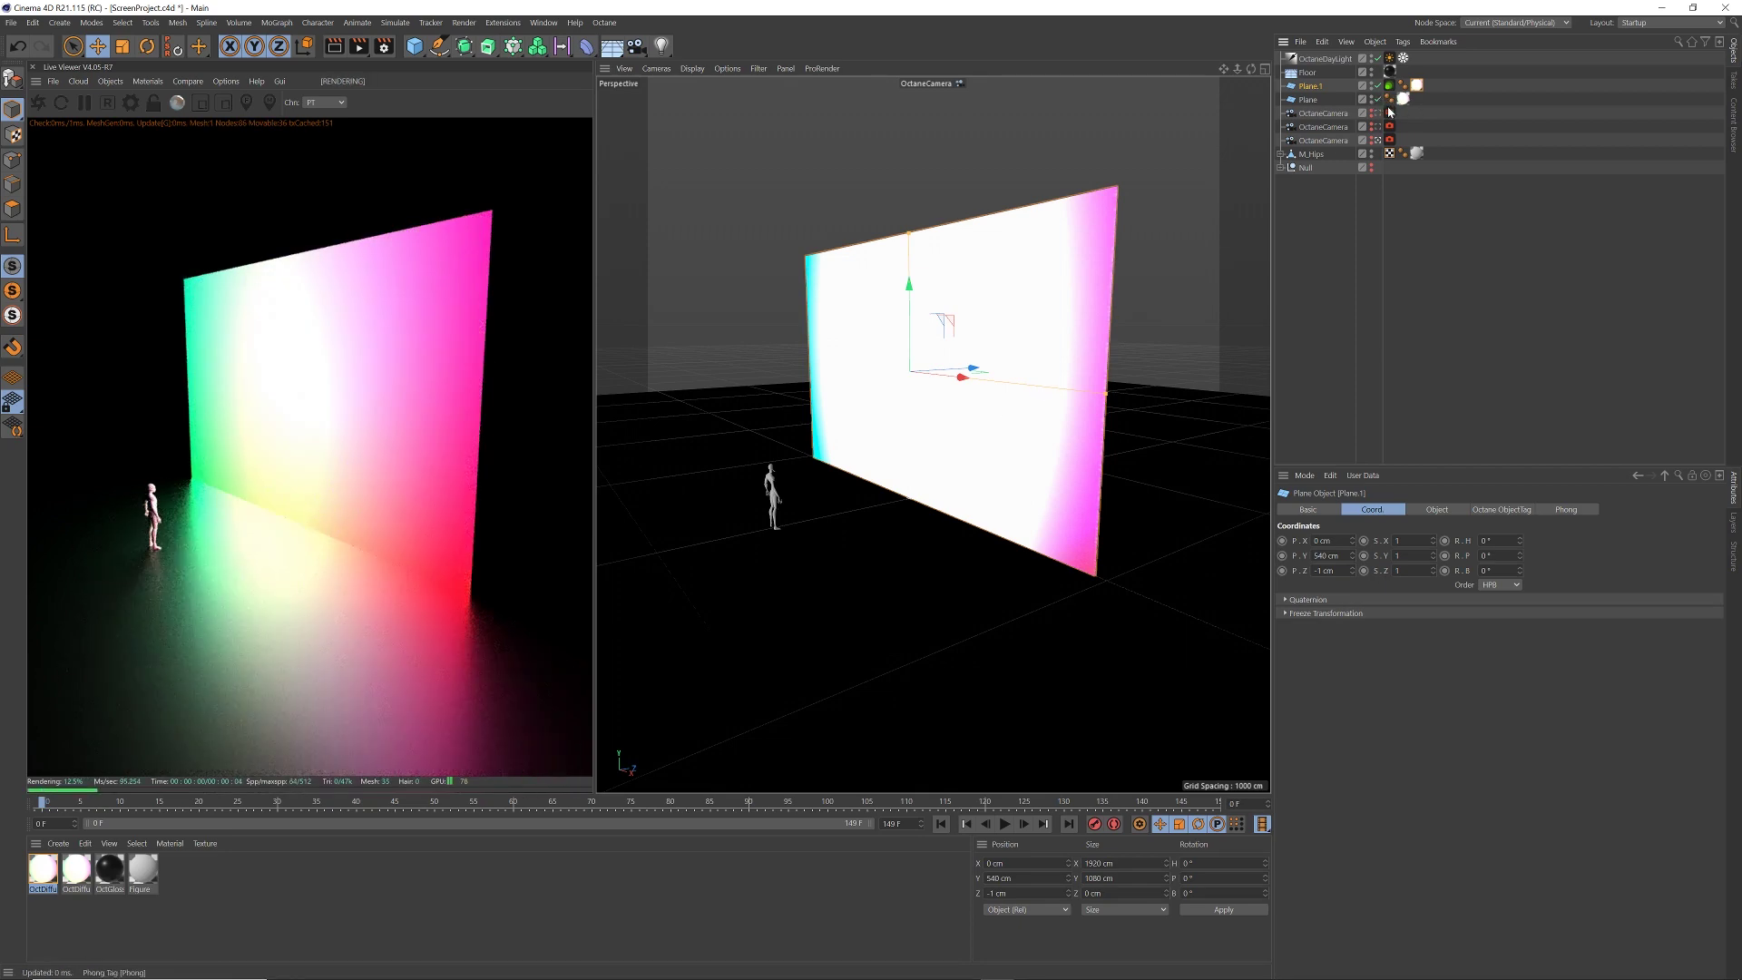